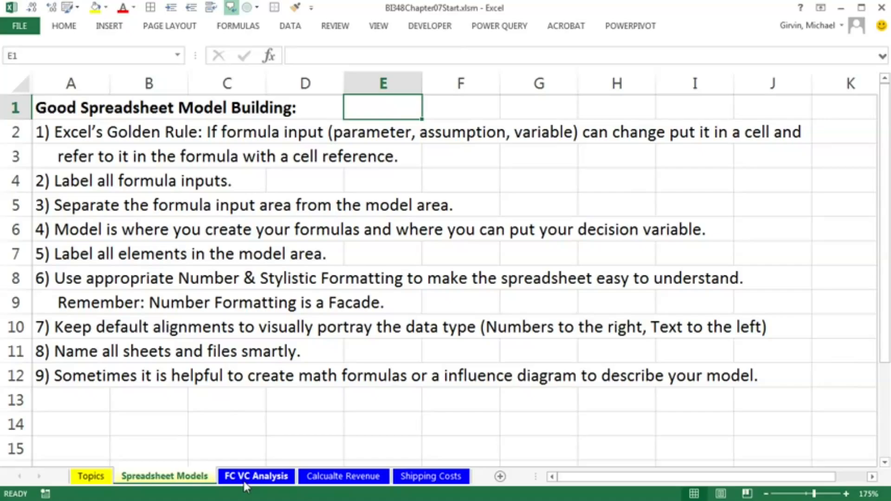
# Insert a new worksheet in front of the Calculalte Revenue sheet
pyautogui.click(265, 479)
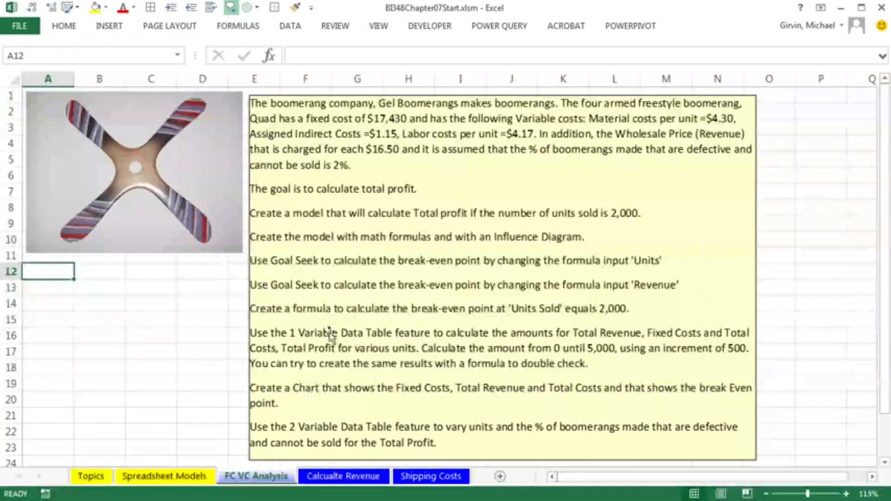
pyautogui.click(330, 478)
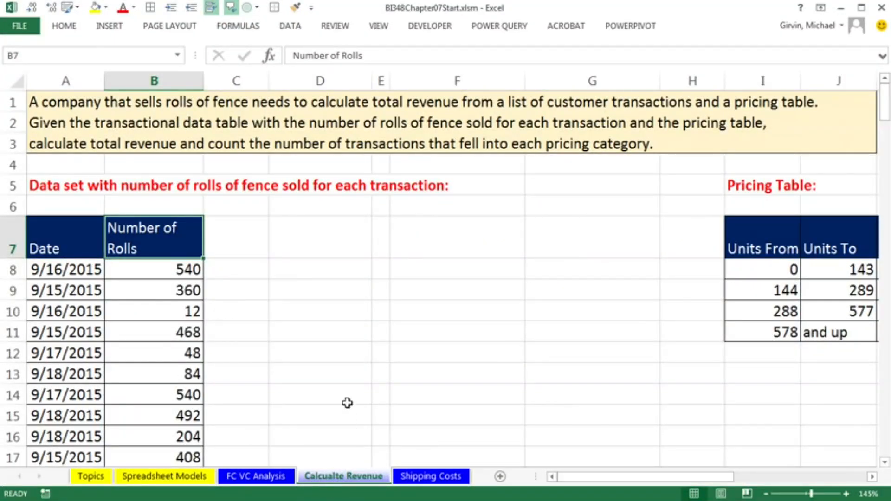
pyautogui.rightClick(327, 476)
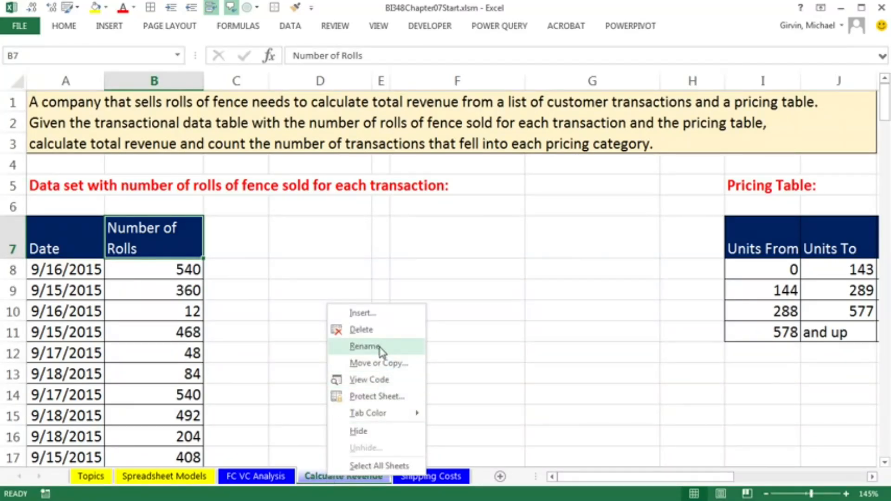
pyautogui.press('Escape')
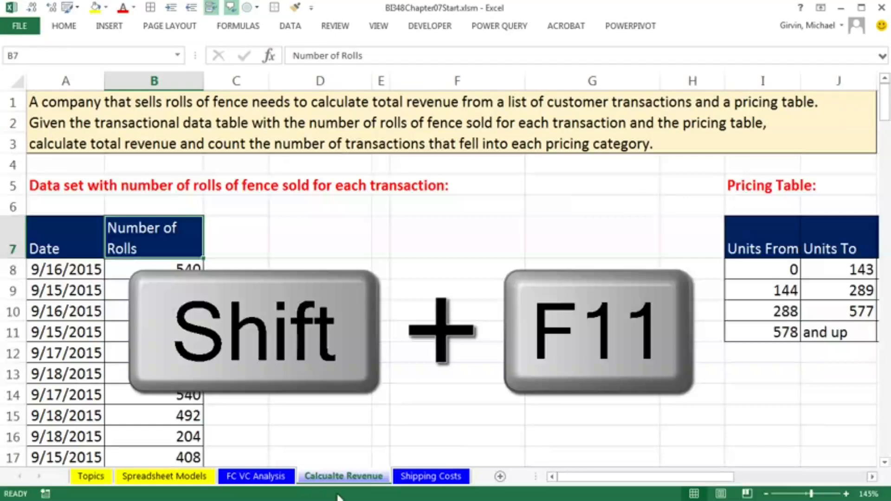
pyautogui.hotkey('shift', 'F11')
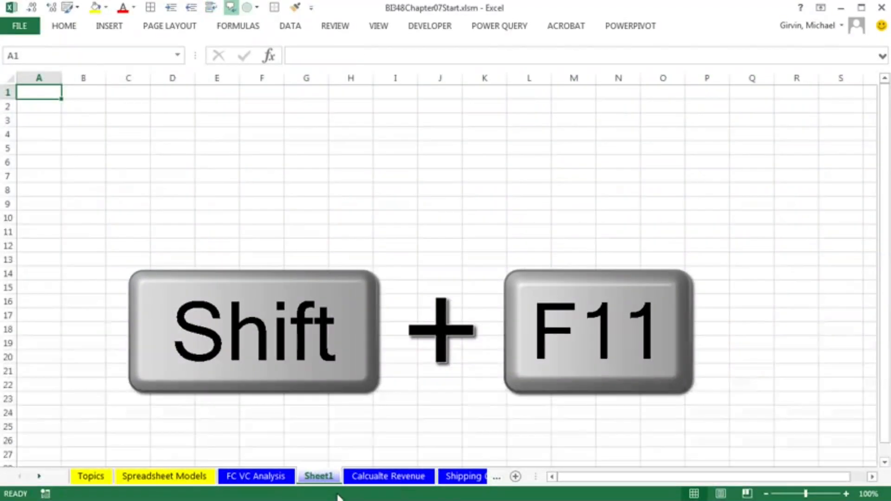
# Rename the new sheet as Quad FC VC Profit
pyautogui.doubleClick(325, 476)
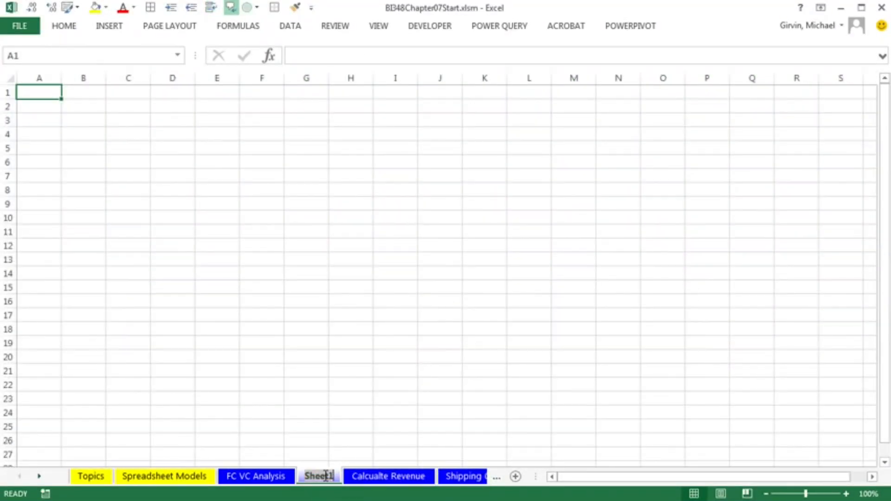
pyautogui.write('Quad FC VC Profit')
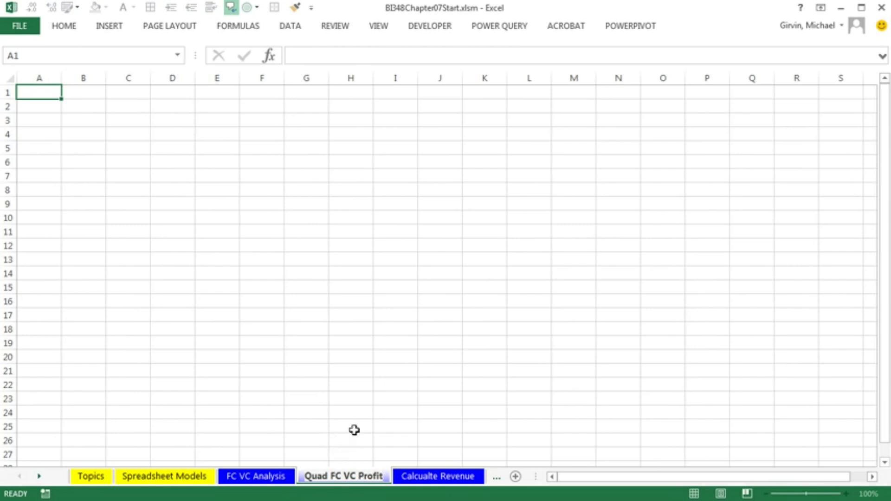
pyautogui.press('Return')
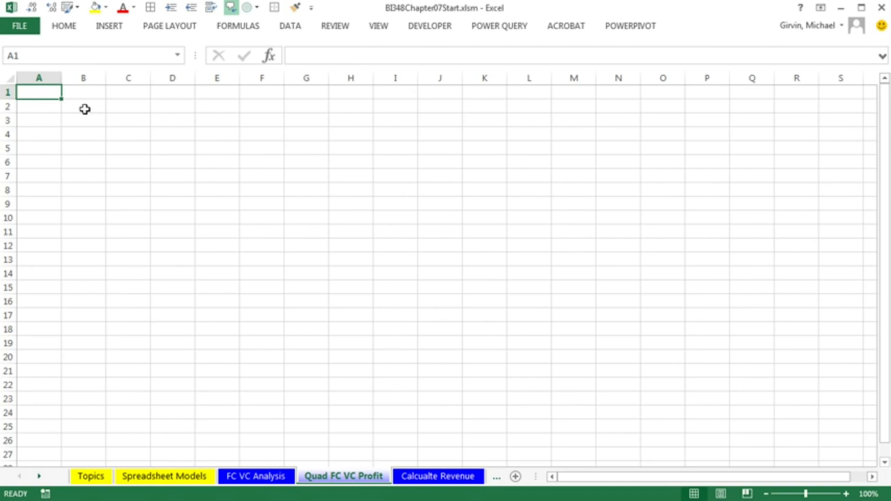
# Enter the heading Formula Inputs (Parameters, Assumptions, Variables) in cell A1
pyautogui.scroll(5, 47, 180)
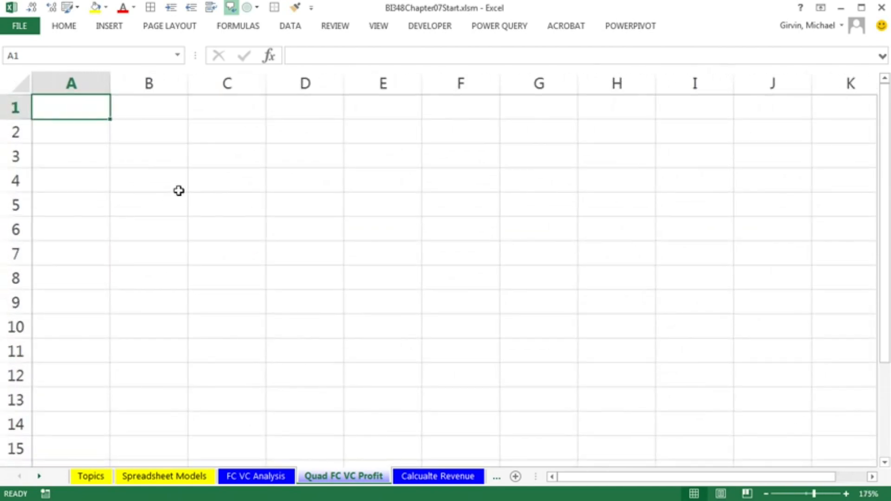
pyautogui.write('Formula Inputs')
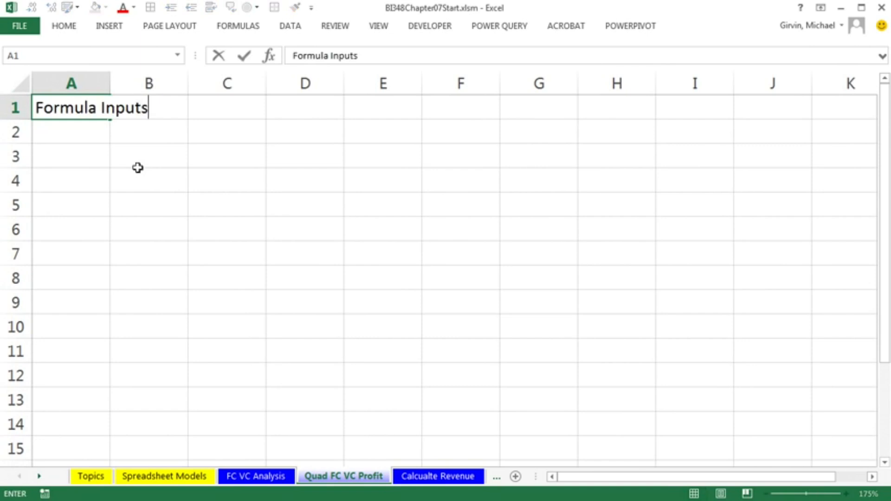
pyautogui.write(' (Parameters, Assumptions, Variables)')
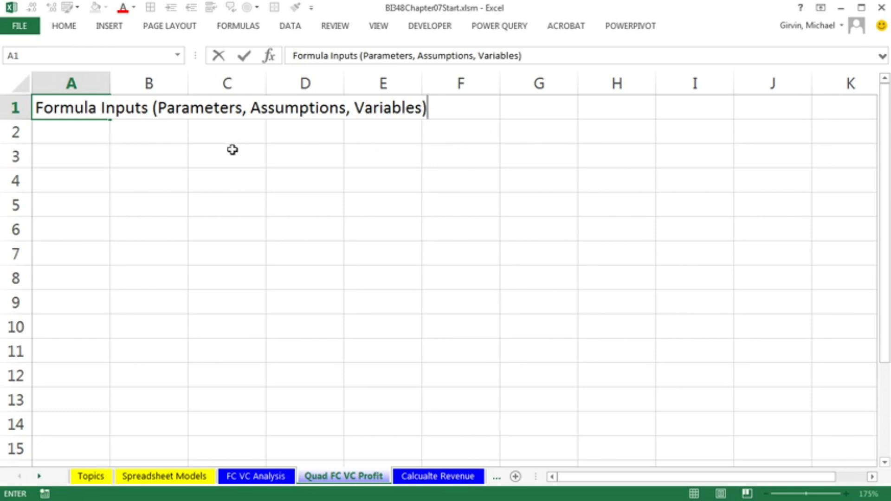
pyautogui.press('Return')
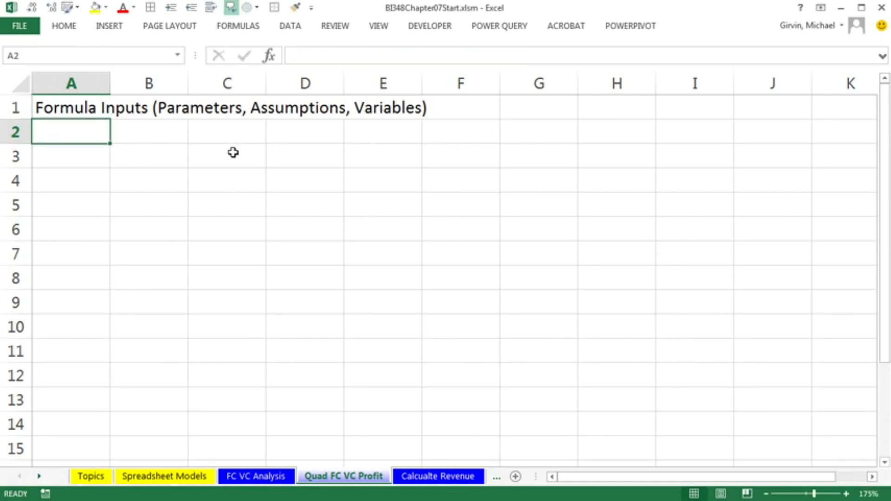
# Format the heading across A1:F1 with a red fill, white font and an outside border
pyautogui.moveTo(64, 103); pyautogui.dragTo(447, 111)
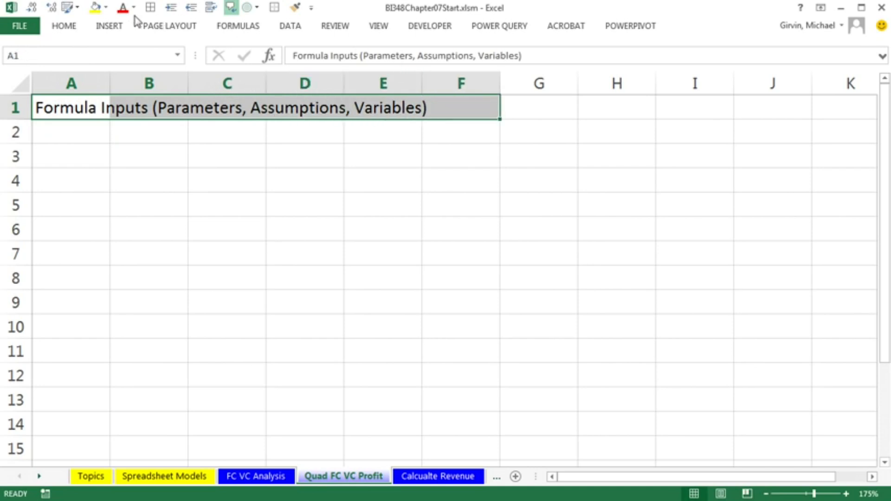
pyautogui.click(63, 26)
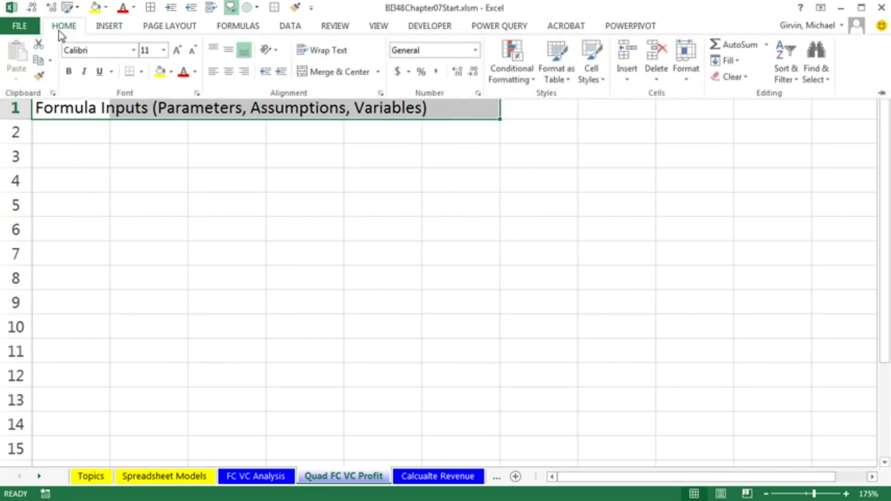
pyautogui.click(172, 72)
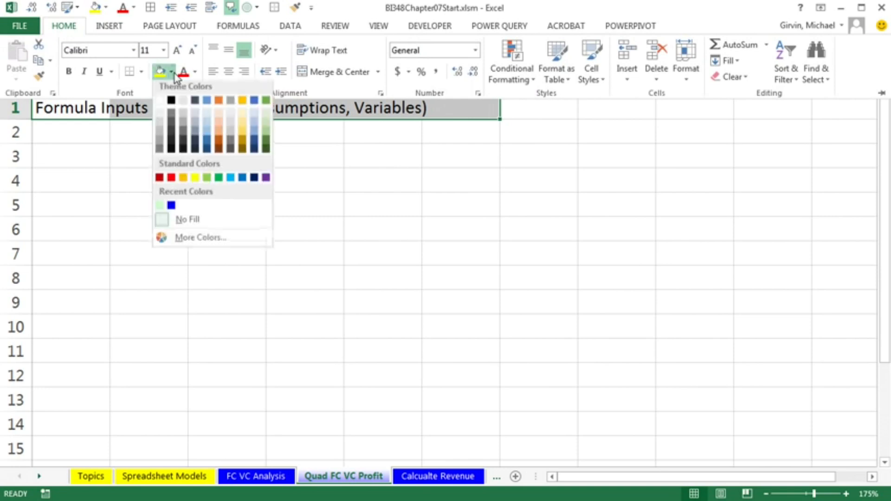
pyautogui.click(167, 177)
pyautogui.click(198, 74)
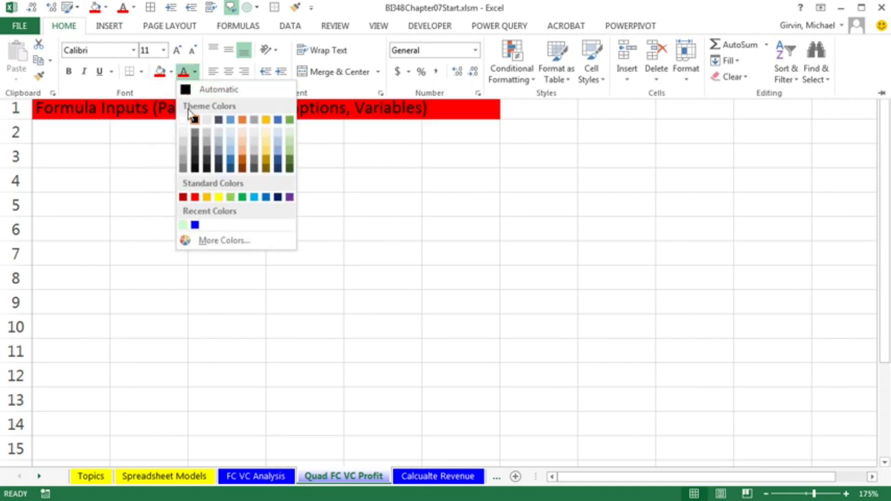
pyautogui.click(186, 119)
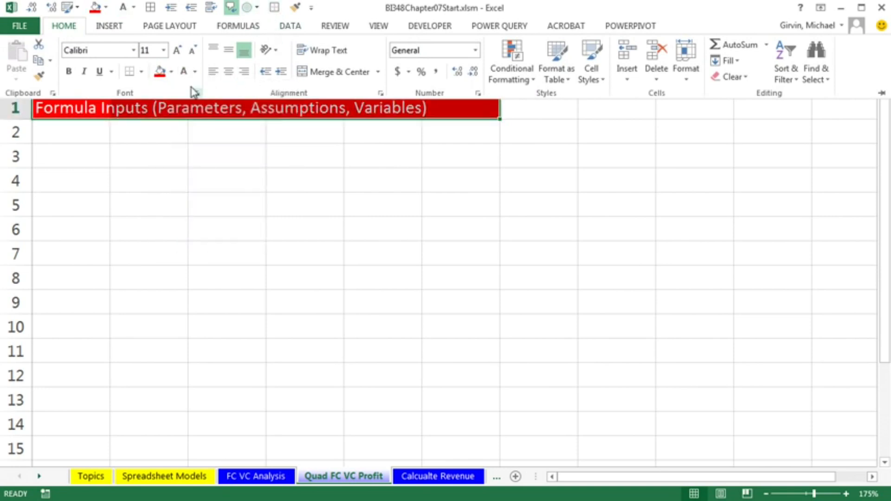
pyautogui.click(141, 72)
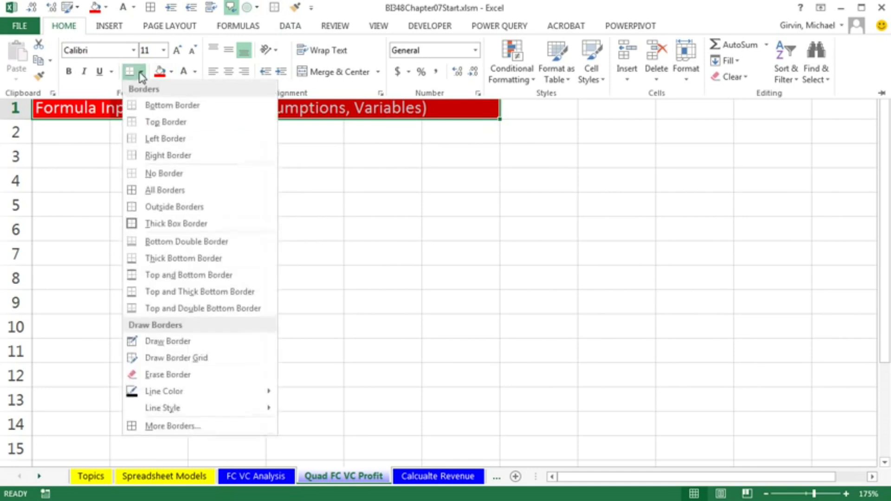
pyautogui.click(133, 209)
pyautogui.click(95, 142)
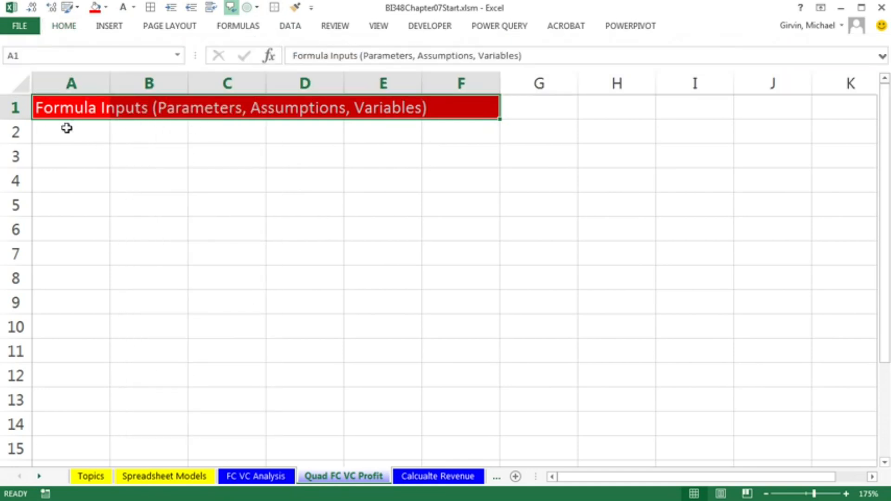
pyautogui.click(93, 132)
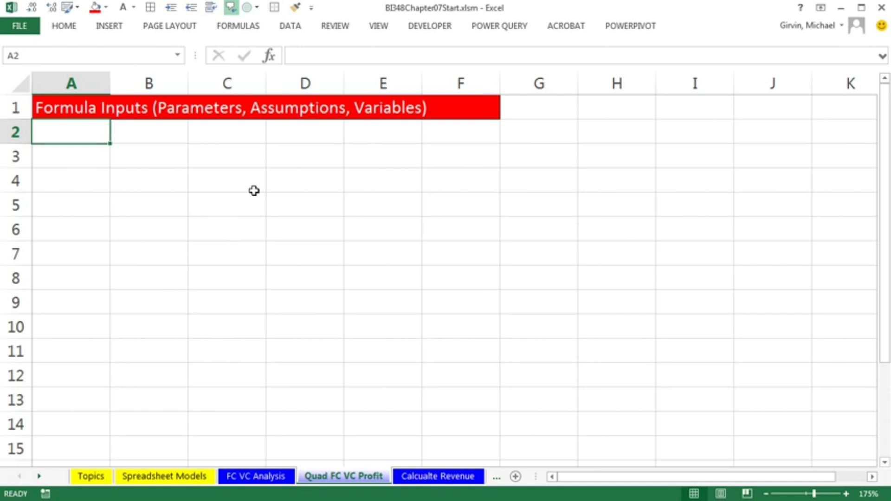
# Widen column A and enter the label Fixed Costs = FC with the value 17430 in row 4
pyautogui.moveTo(108, 83); pyautogui.dragTo(297, 89)
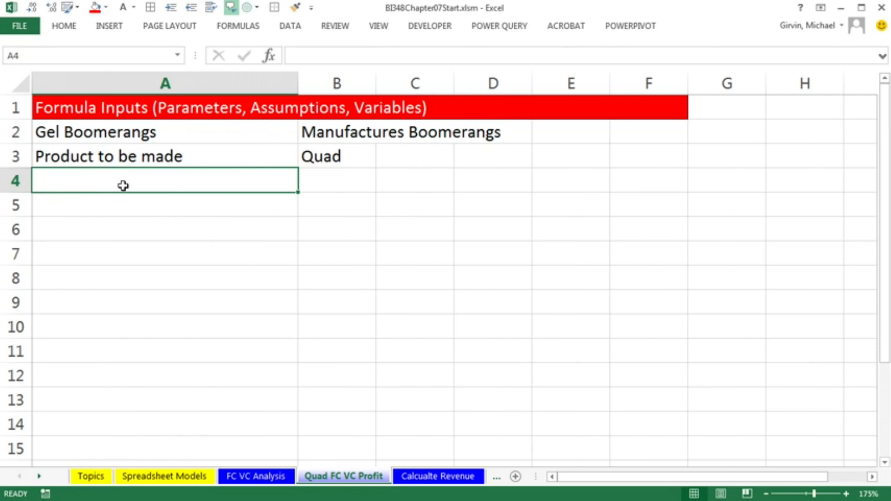
pyautogui.write('Fixed')
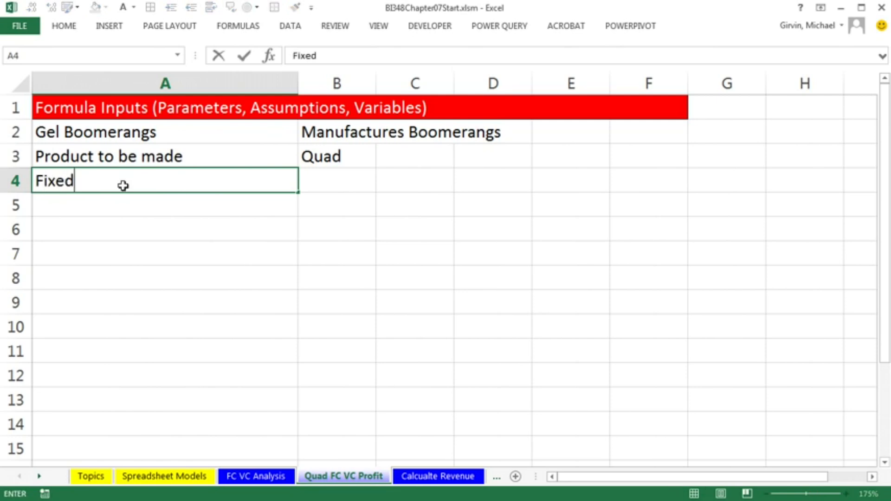
pyautogui.write(' Costs')
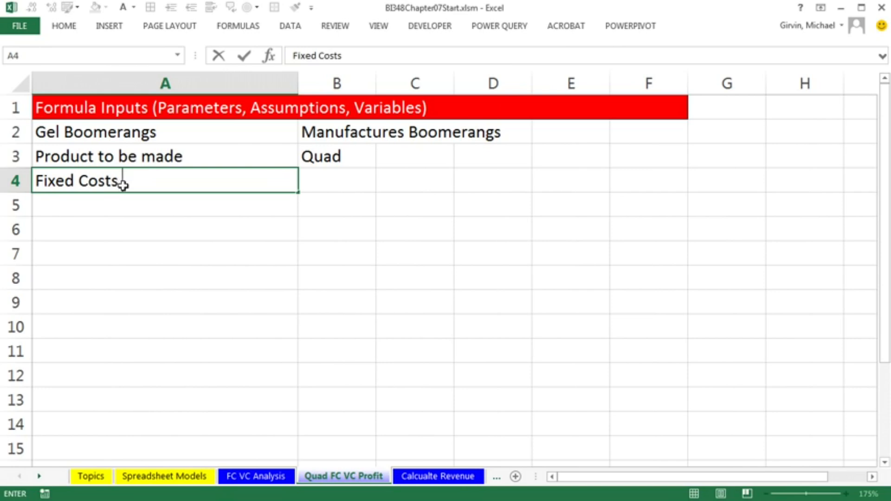
pyautogui.write(' = FC')
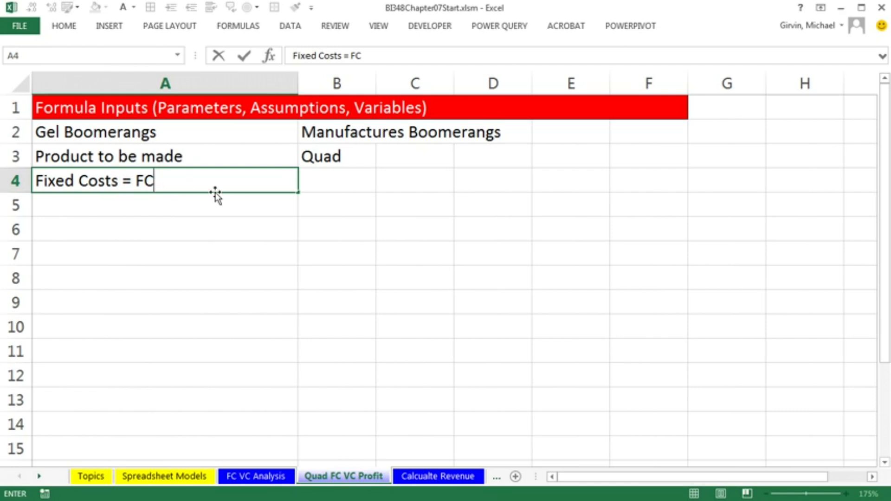
pyautogui.press('Tab')
pyautogui.write('17430')
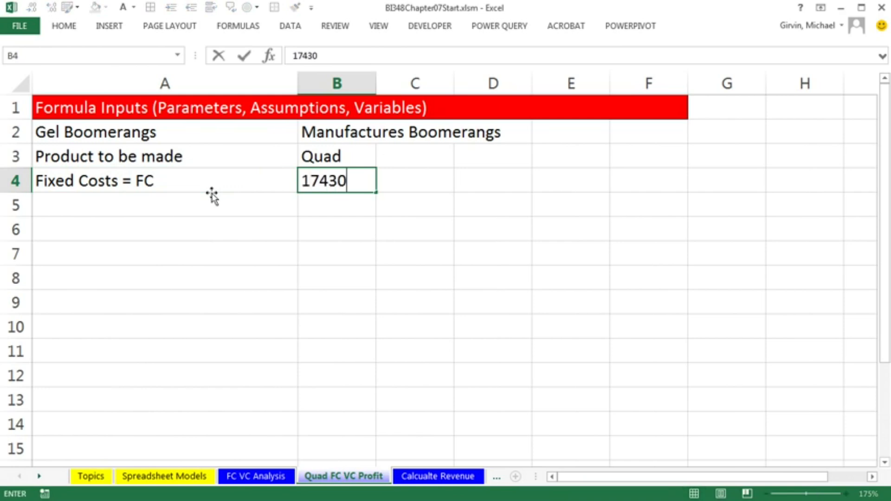
pyautogui.press('Return')
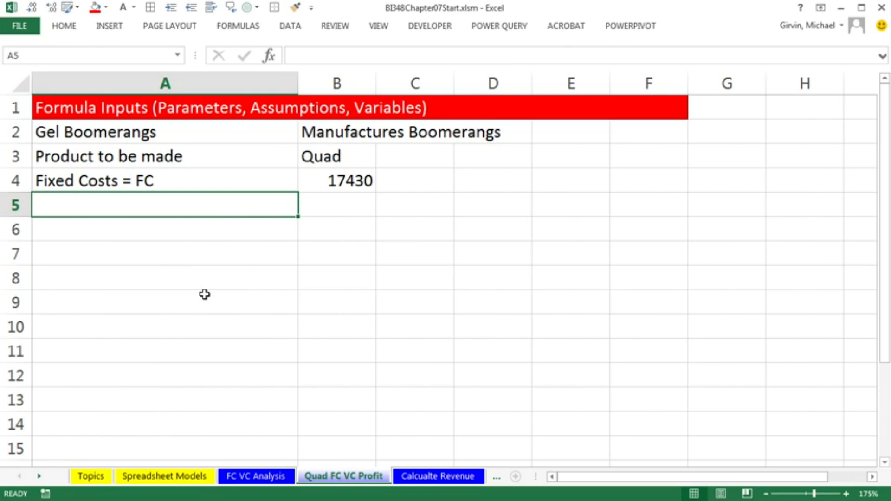
# Enter the label Material costs per unit = MC with the value 4.3 in row 5
pyautogui.write('Material costs per unit')
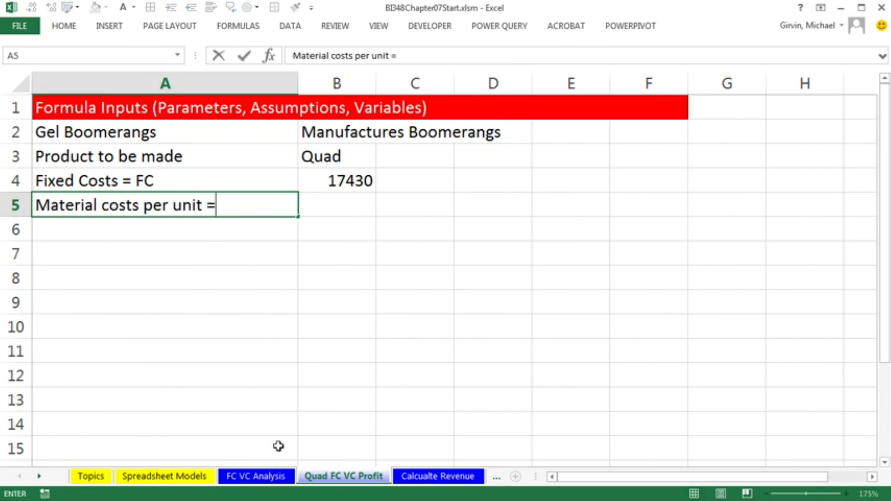
pyautogui.write(' = MC')
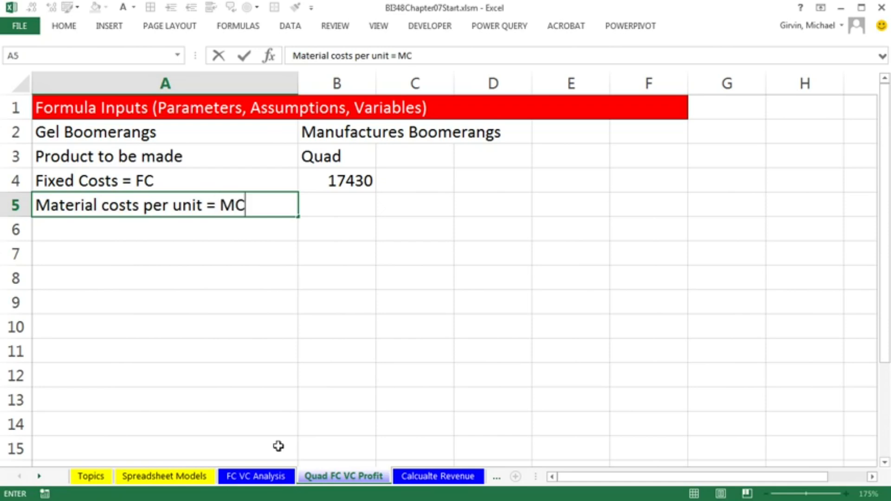
pyautogui.press('Tab')
pyautogui.write('4.3')
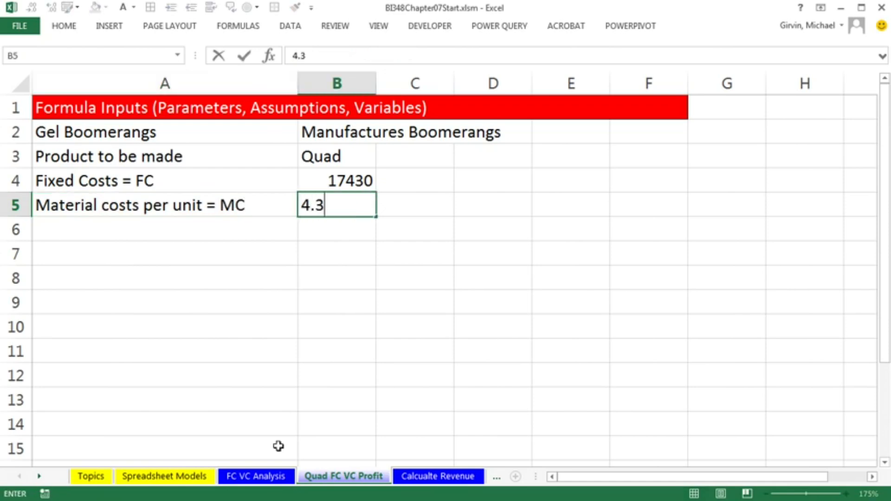
pyautogui.press('Return')
# Enter the label Assigned Indirect Costs = IC with the value 1.5 in row 6
pyautogui.write('Assigned Indirect Costs = IC')
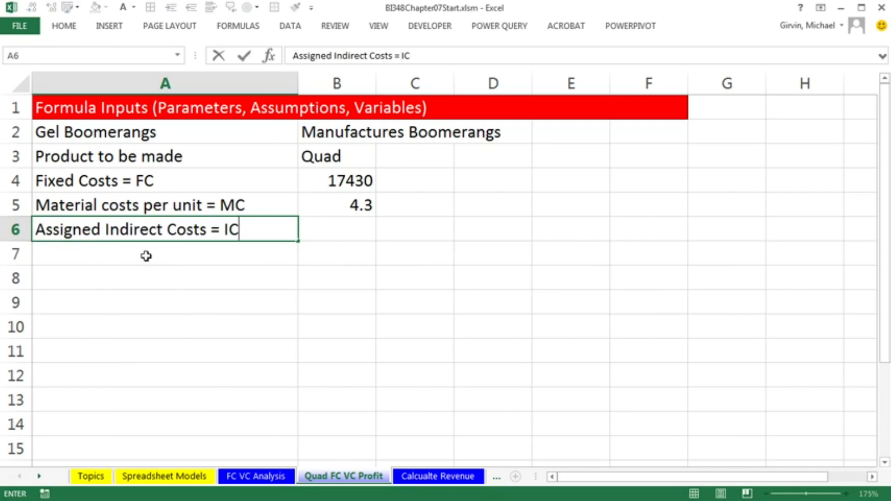
pyautogui.press('Tab')
pyautogui.write('1.5')
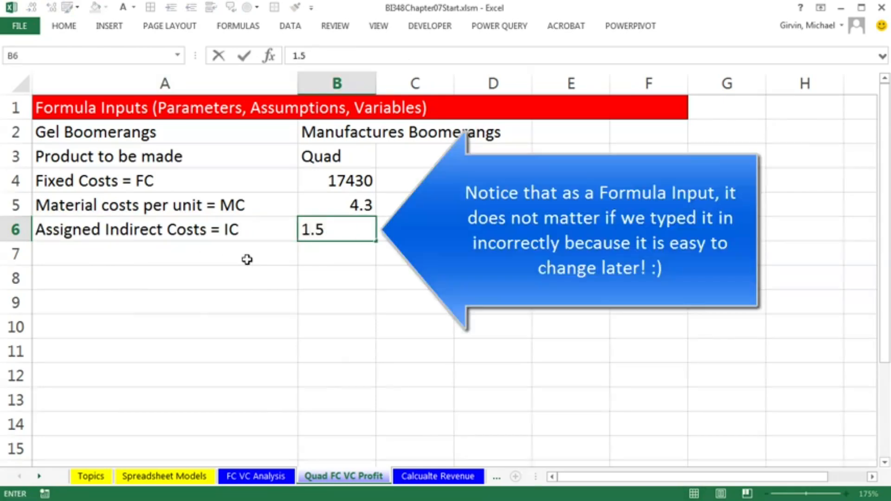
pyautogui.press('Return')
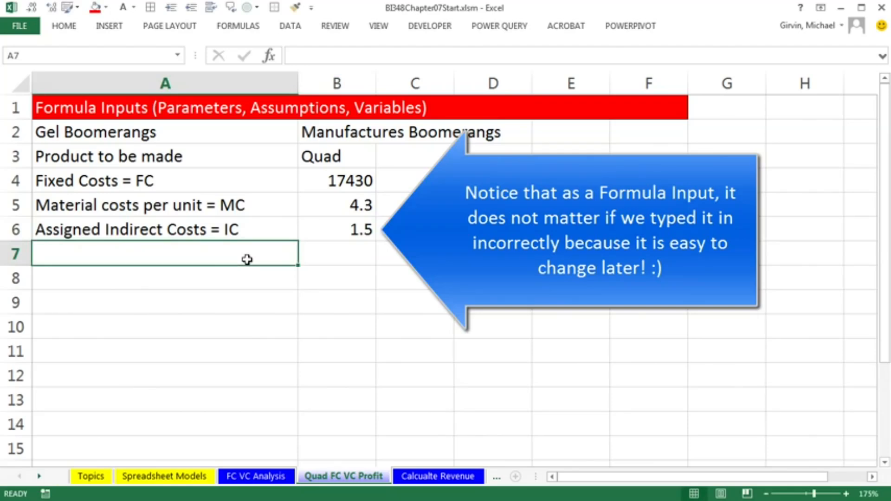
# Enter the label Labor Costs per units = LC with the value 4.17 in row 7
pyautogui.write('Labor Costs per units = LC')
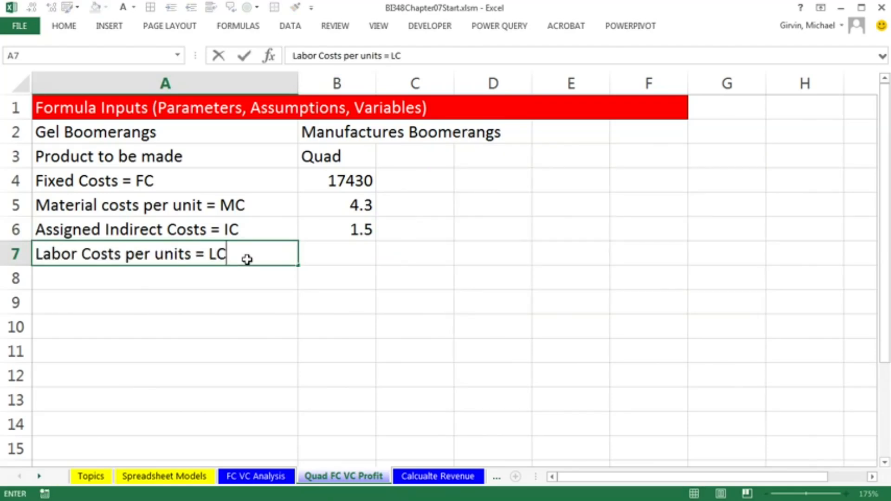
pyautogui.press('Tab')
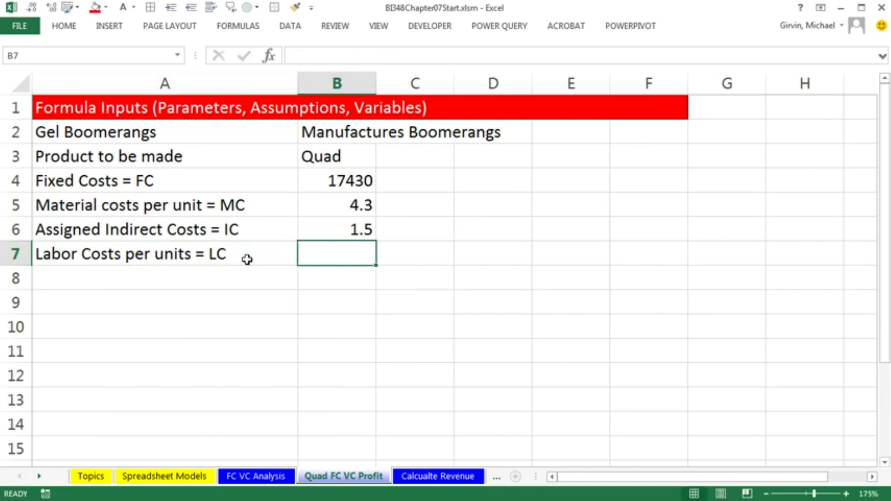
pyautogui.write('4.17')
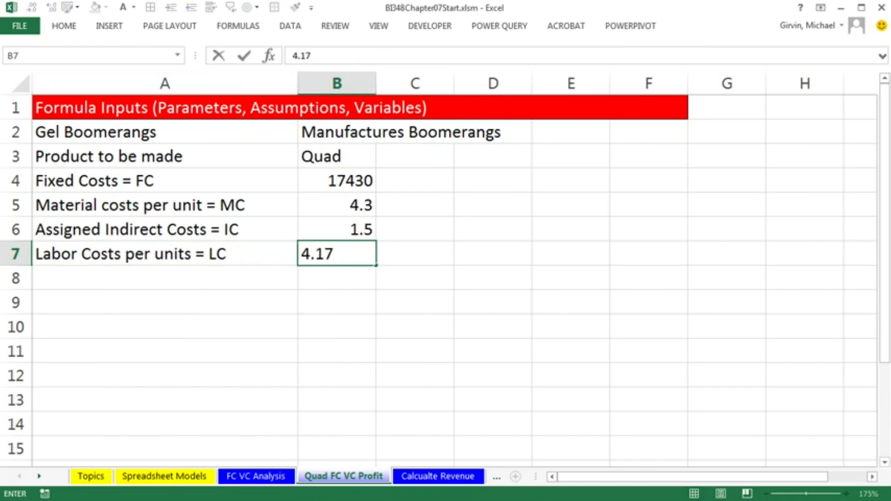
# Rename the row 6 label to Assigned Indirect Costs per unit = IC
pyautogui.click(70, 235)
pyautogui.doubleClick(72, 232)
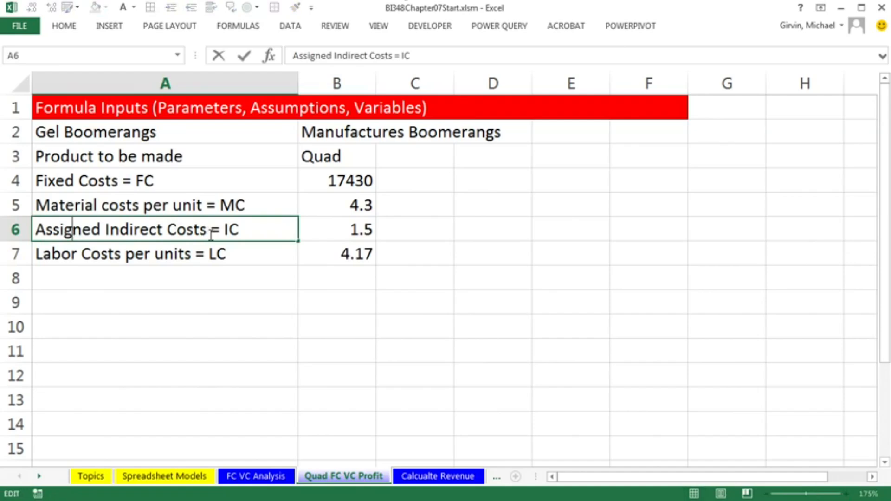
pyautogui.write('per unit')
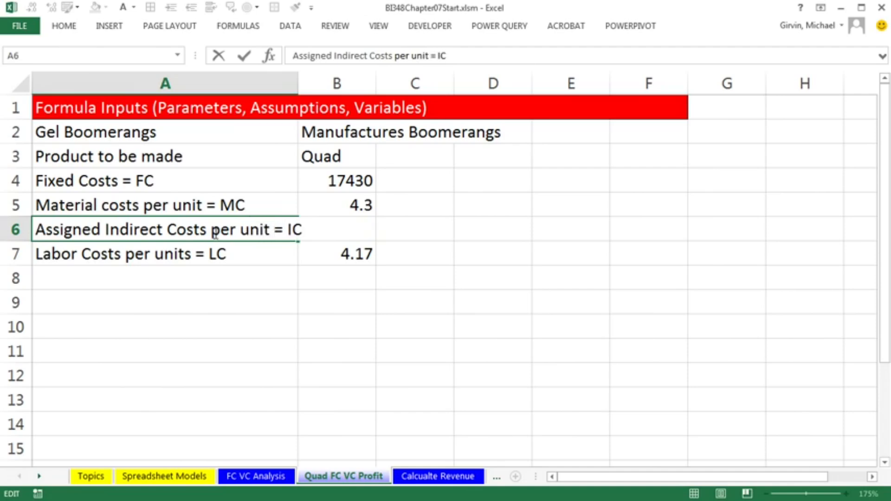
pyautogui.press('Tab')
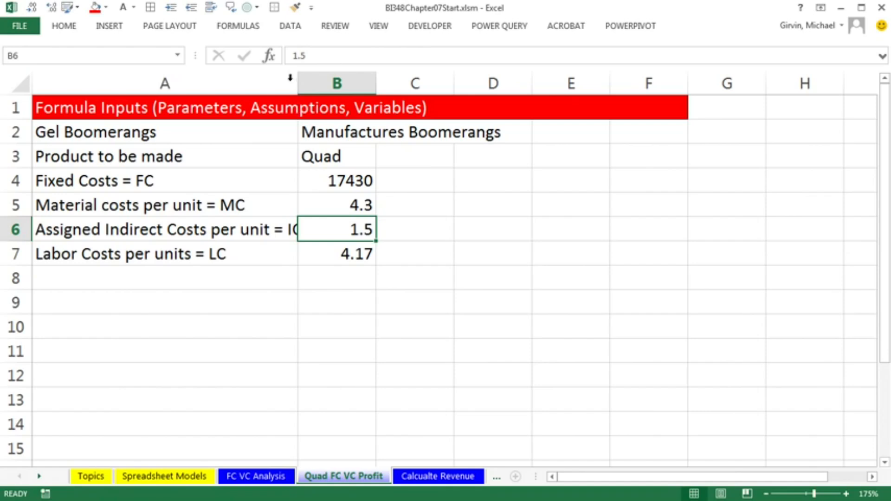
# Widen column A and enter the label revenue = R with the value 16.5 in row 8
pyautogui.moveTo(298, 84); pyautogui.dragTo(334, 87)
pyautogui.click(173, 279)
pyautogui.write('rev')
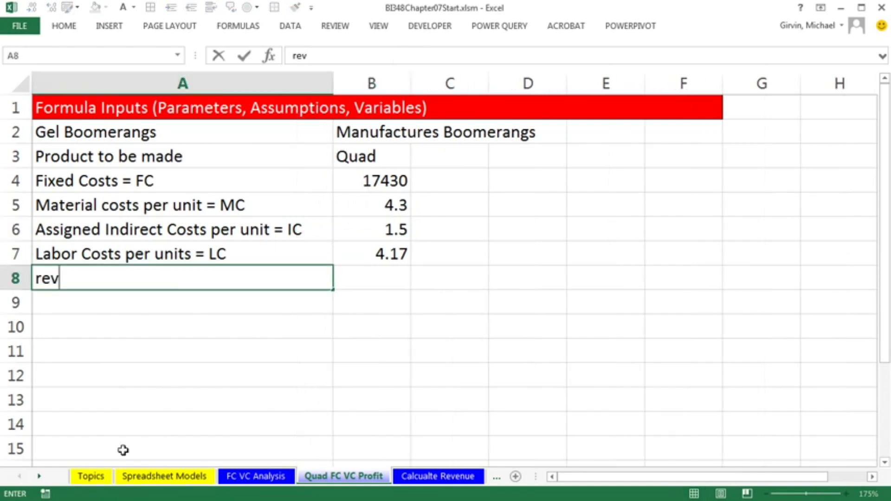
pyautogui.write('enue = R')
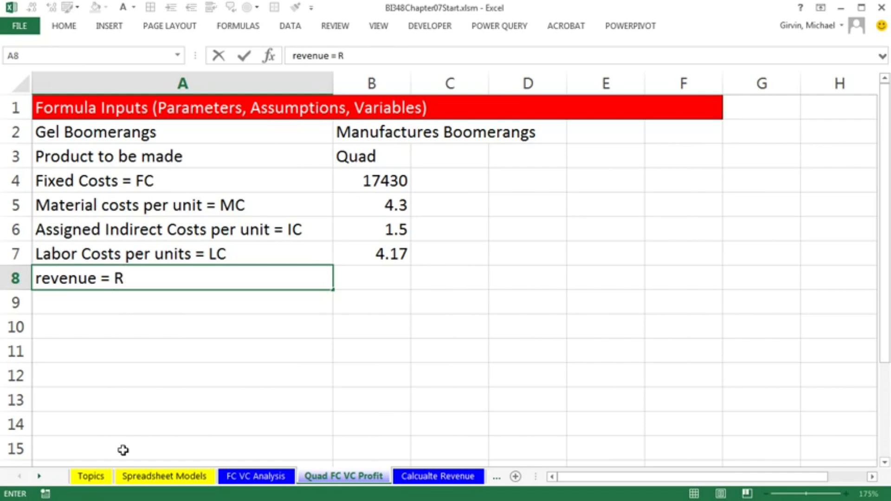
pyautogui.press('Tab')
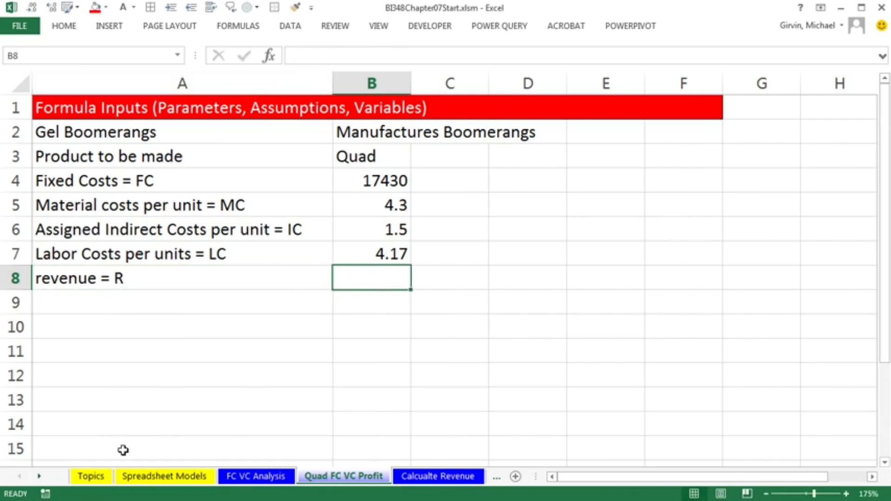
pyautogui.write('16.5')
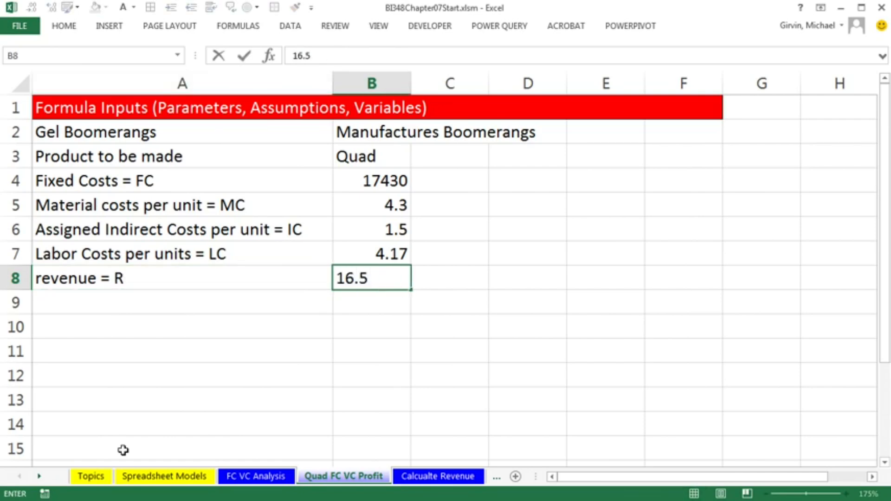
pyautogui.press('Return')
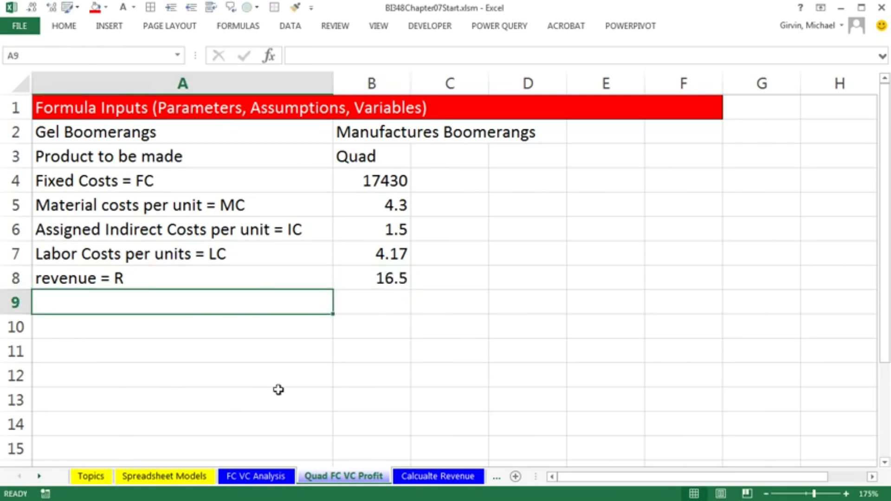
# Format the values in B4:B8 as Currency with 2 decimal places and the $ symbol
pyautogui.moveTo(382, 174); pyautogui.dragTo(381, 271)
pyautogui.hotkey('ctrl', '1')
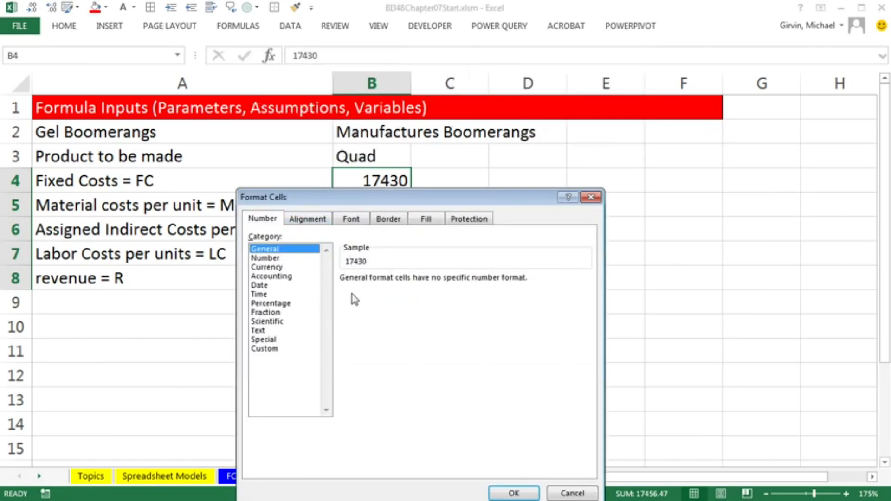
pyautogui.press('Down')
pyautogui.press('Down')
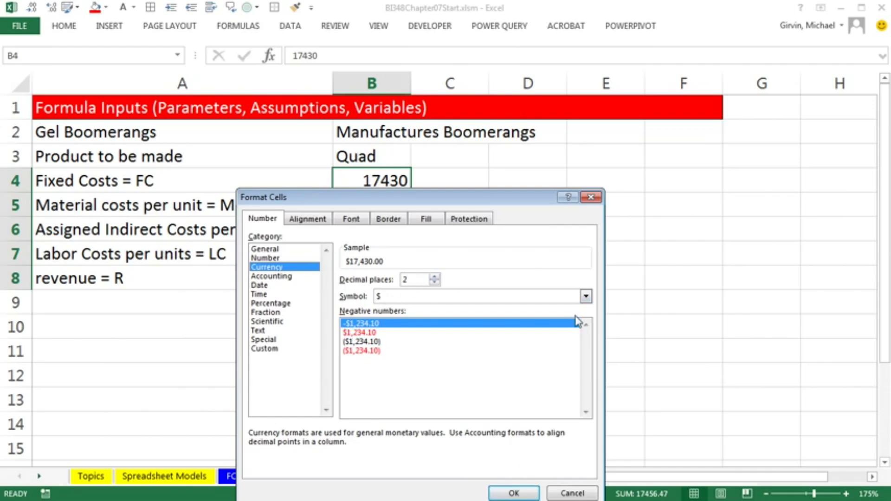
pyautogui.press('Return')
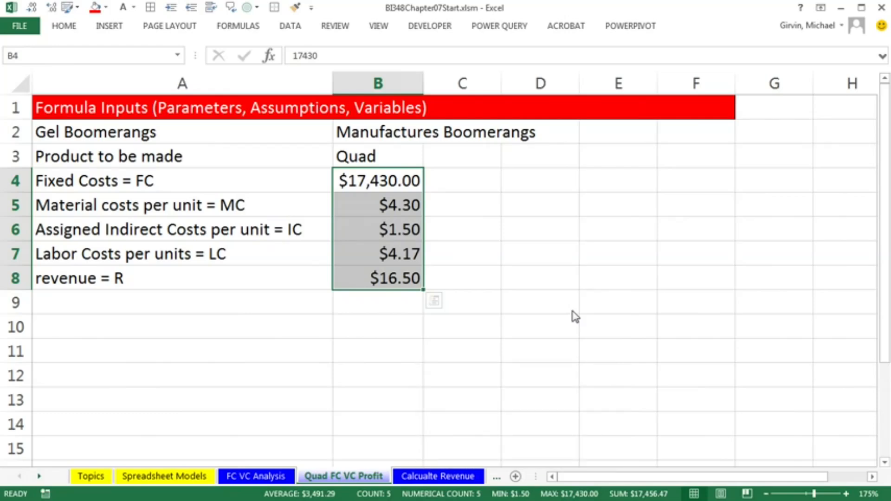
# Capitalize the row 8 label to Revenue = R
pyautogui.doubleClick(43, 277)
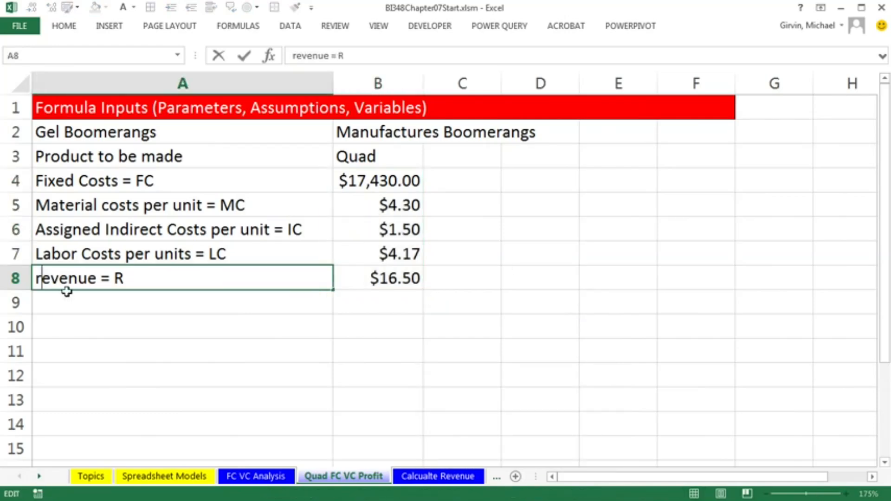
pyautogui.press('BackSpace')
pyautogui.write('R')
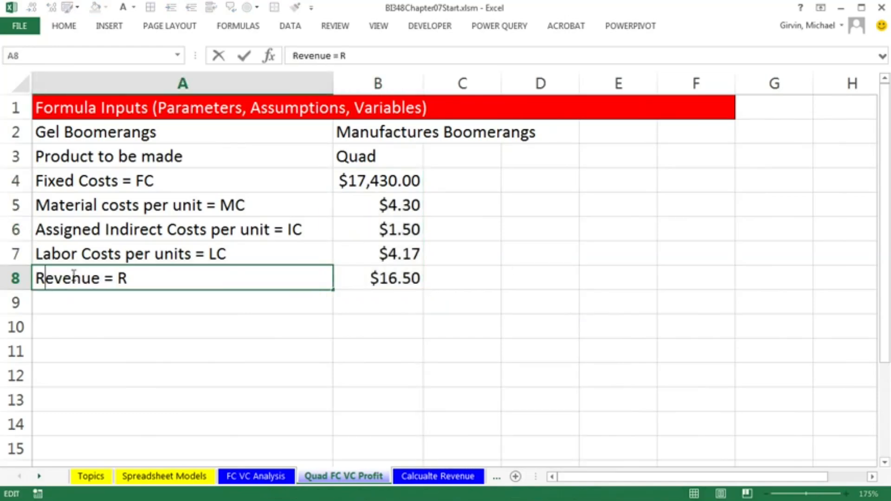
pyautogui.press('Return')
# Enter the label % of boomerangs made that are defective and cannot be sold = D in A9 and widen column A to fit
pyautogui.write('% of boomerangs made that are defective and cannot be sold = D')
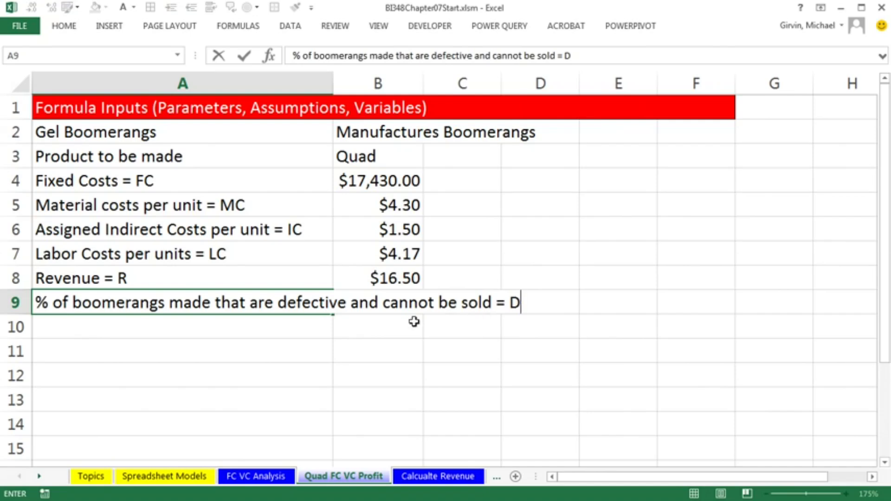
pyautogui.click(380, 302)
pyautogui.moveTo(334, 83); pyautogui.dragTo(532, 115)
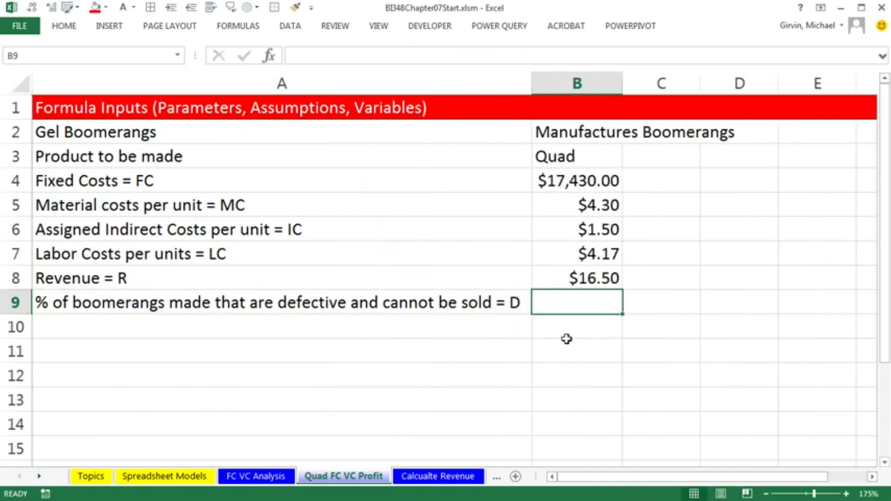
# Enter the defect rate in B9 as 2.00%
pyautogui.write('.02')
pyautogui.hotkey('ctrl', 'Return')
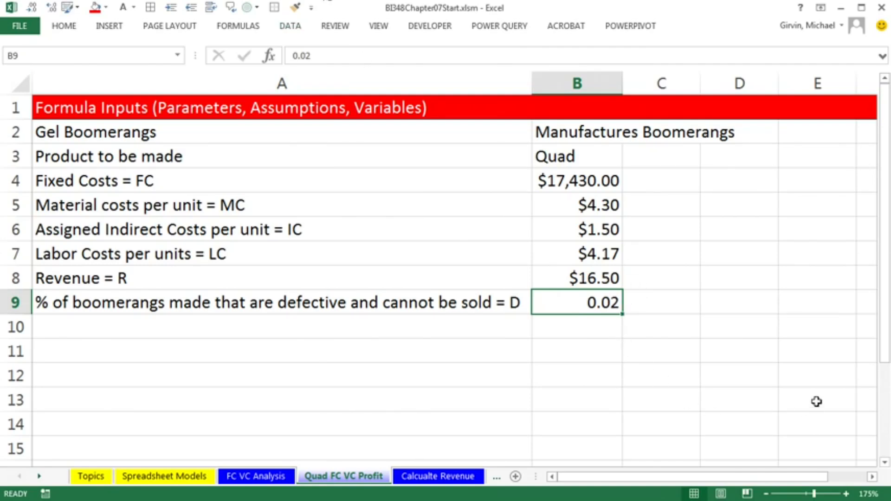
pyautogui.write('2.00')
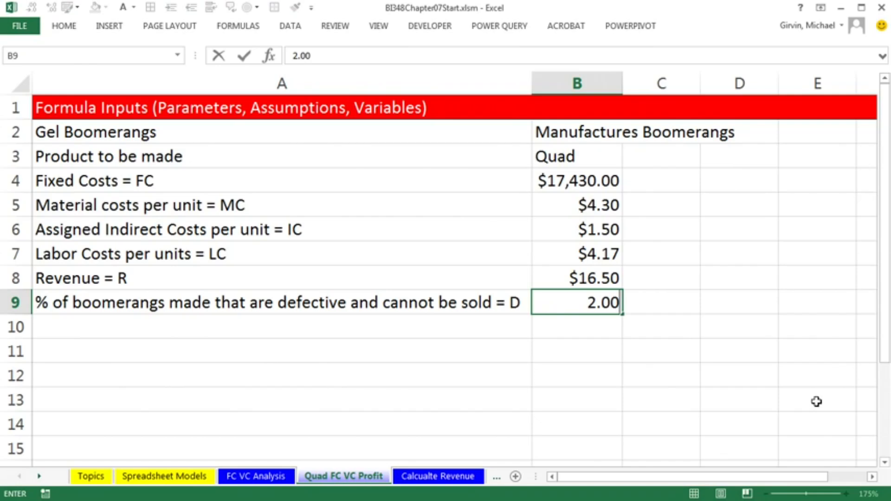
pyautogui.write('%')
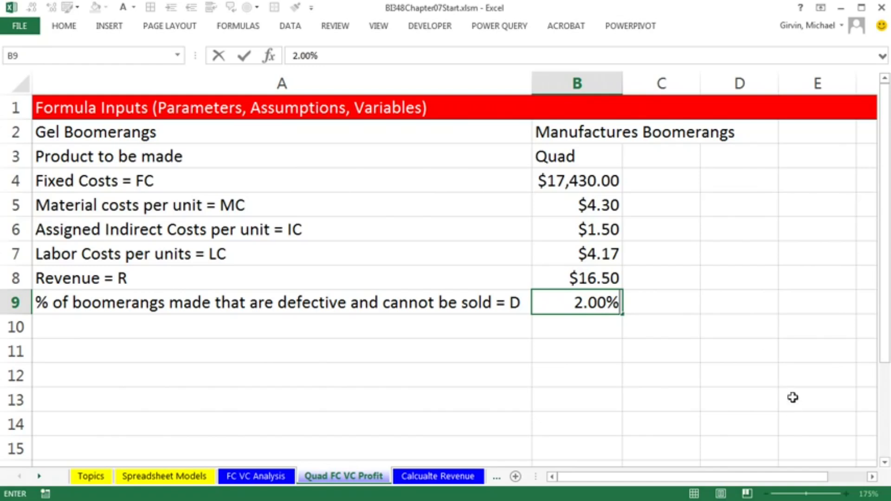
pyautogui.hotkey('ctrl', 'Return')
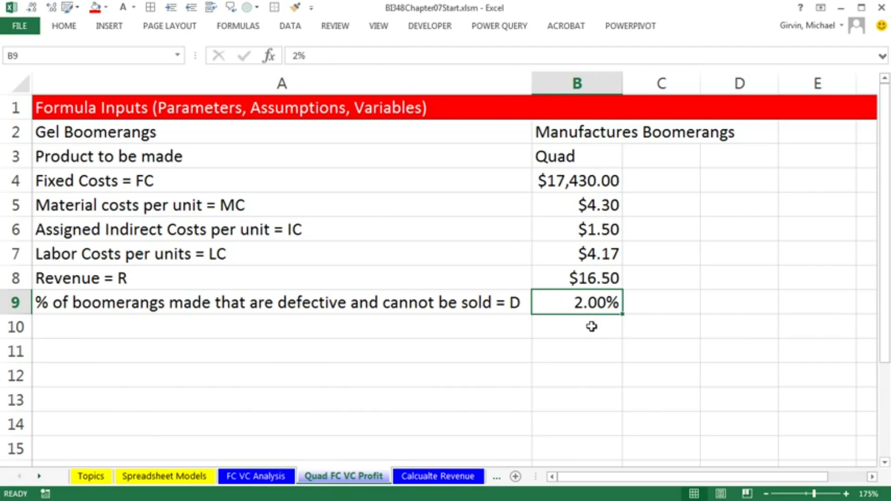
# Enter the label Goal: in A10 with Calculate Total Profit beside it in B10
pyautogui.click(398, 330)
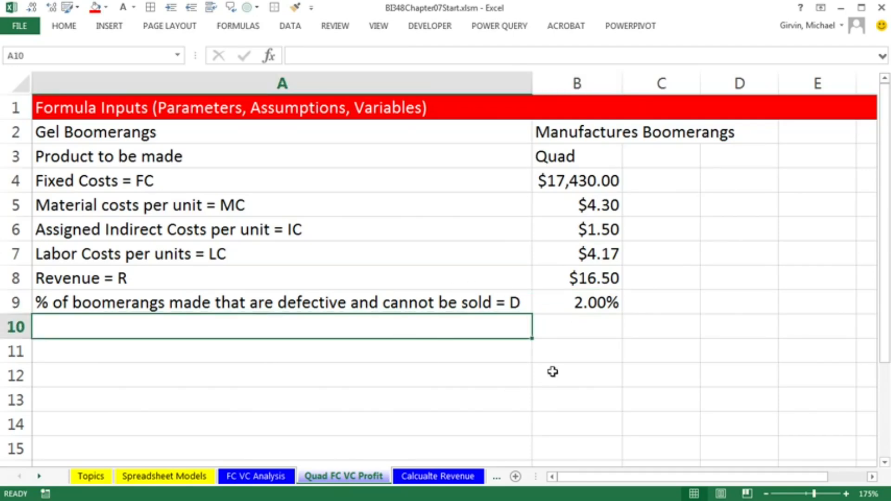
pyautogui.moveTo(577, 173); pyautogui.dragTo(580, 302)
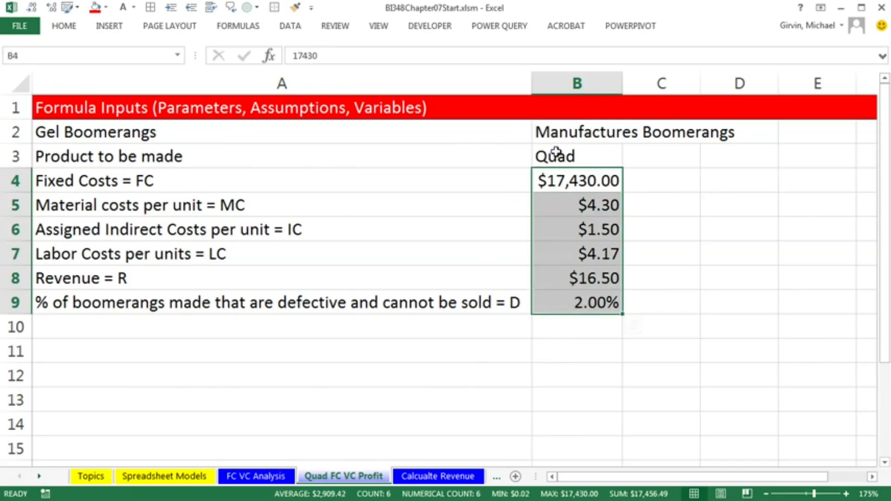
pyautogui.click(408, 325)
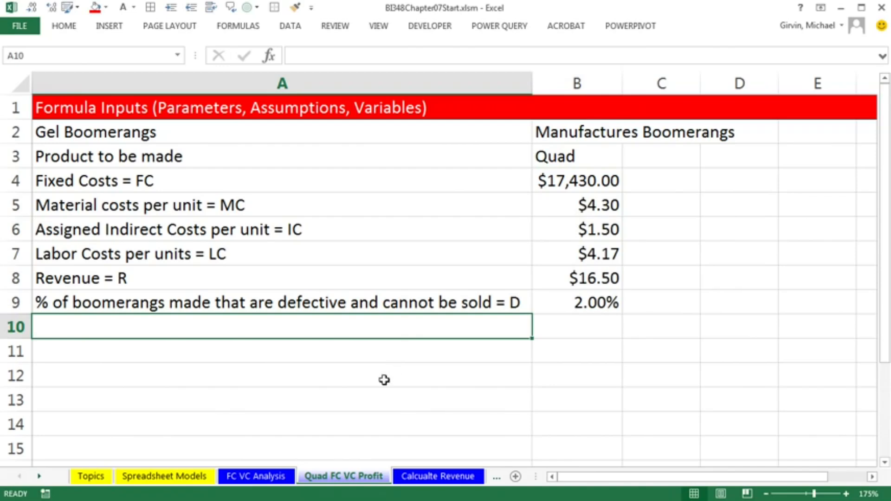
pyautogui.write('Goal:')
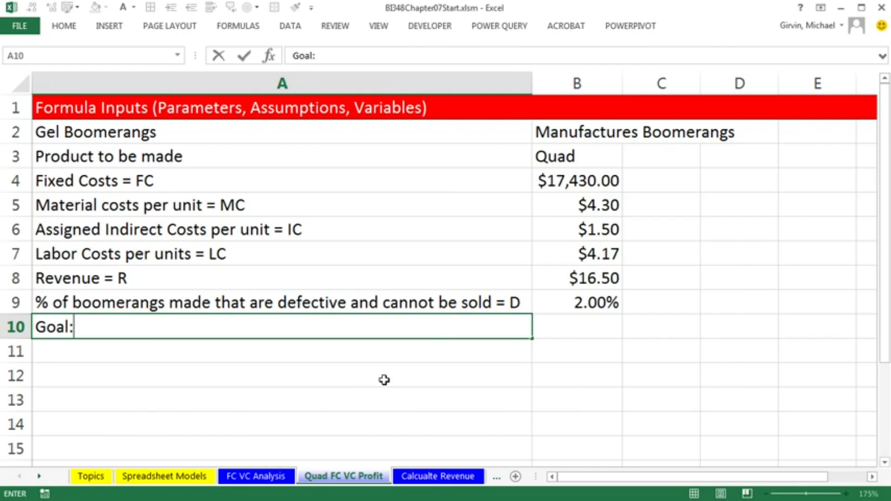
pyautogui.press('Tab')
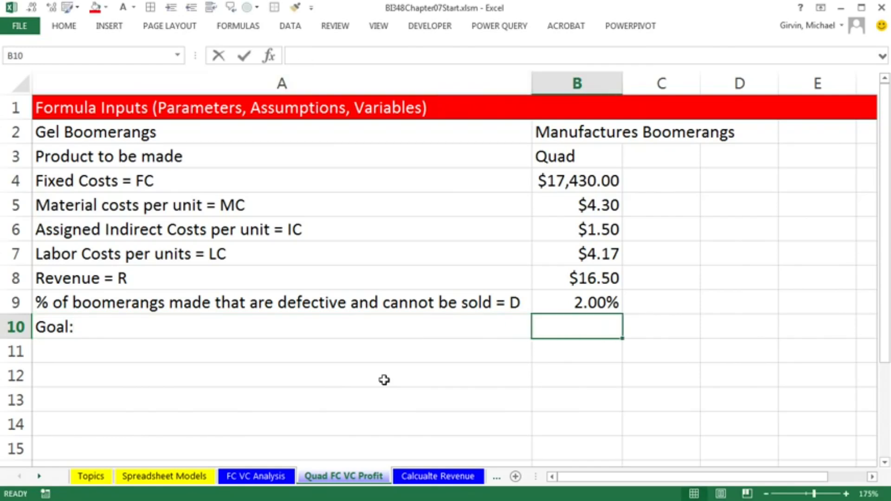
pyautogui.write('Calculate Total Profit')
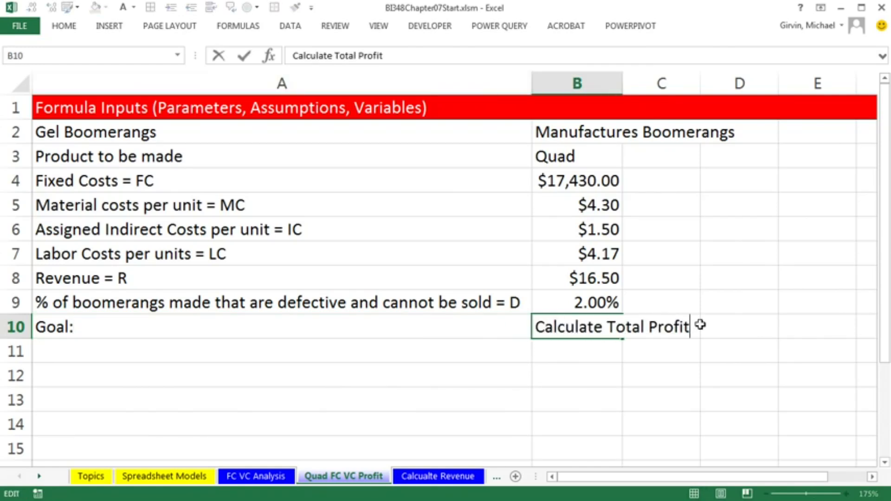
pyautogui.press('Return')
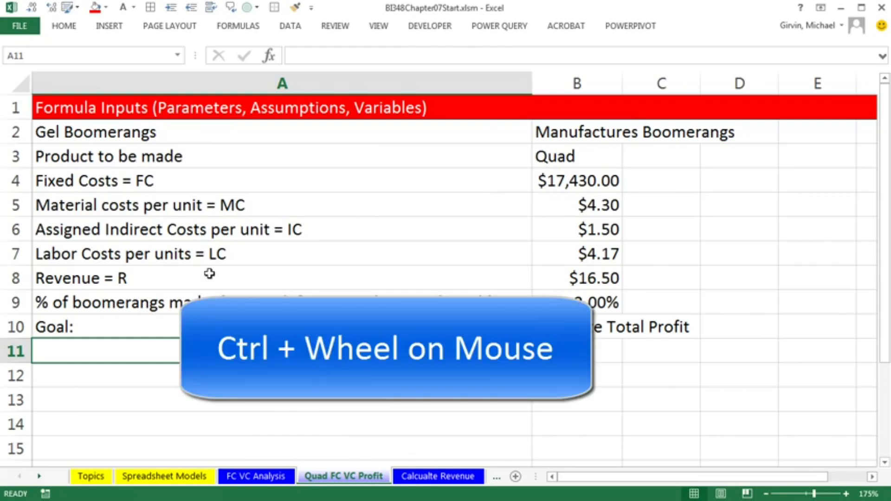
# Enter the heading Math Formula: in cell A16
pyautogui.scroll(-3, 210, 274)
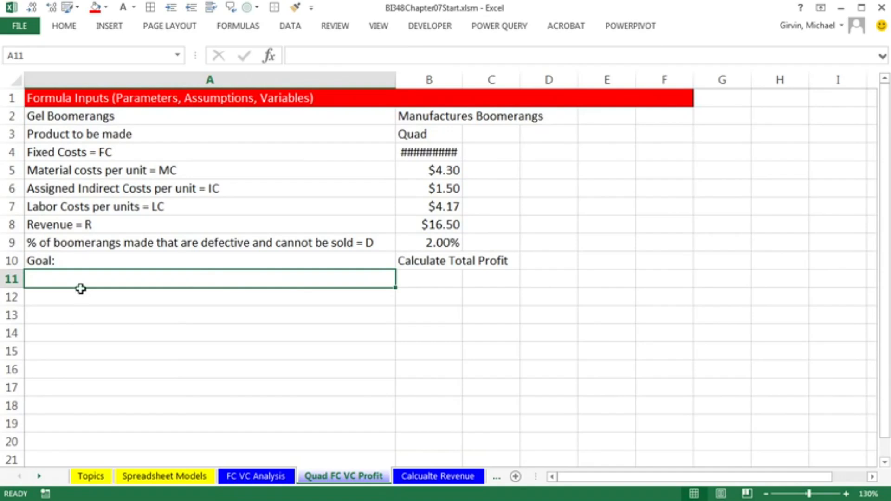
pyautogui.click(54, 352)
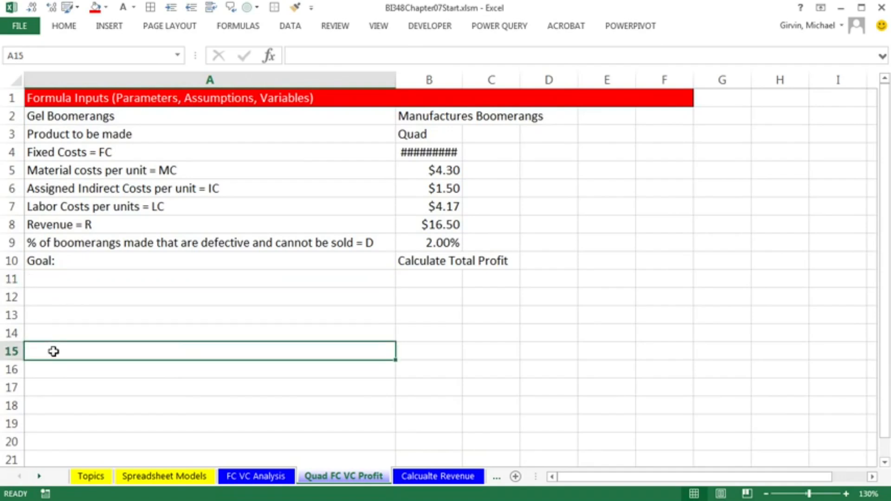
pyautogui.click(54, 363)
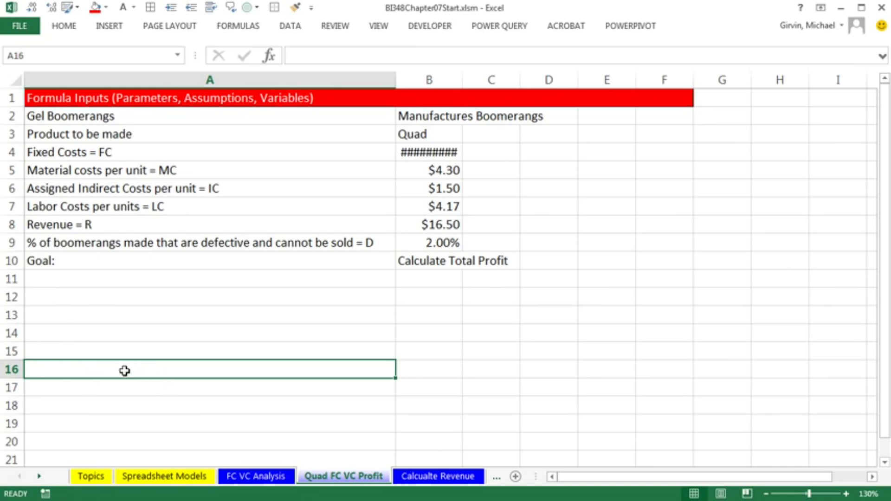
pyautogui.write('M')
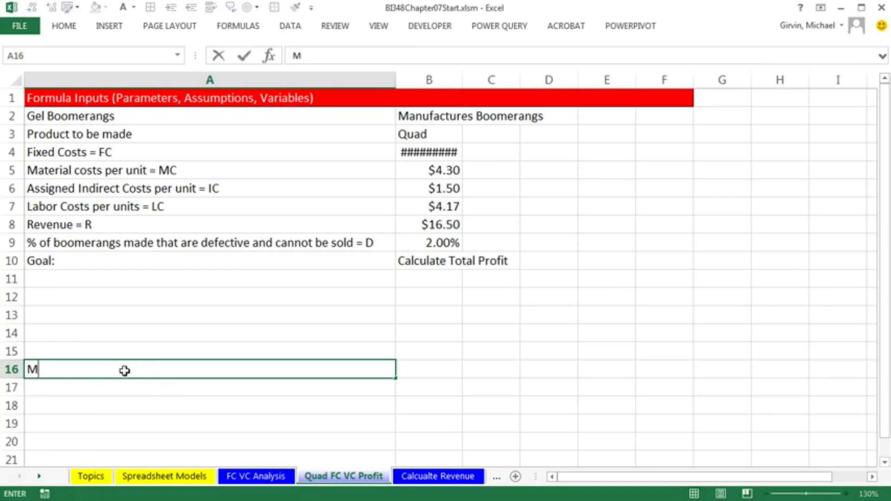
pyautogui.write('ath Formula:')
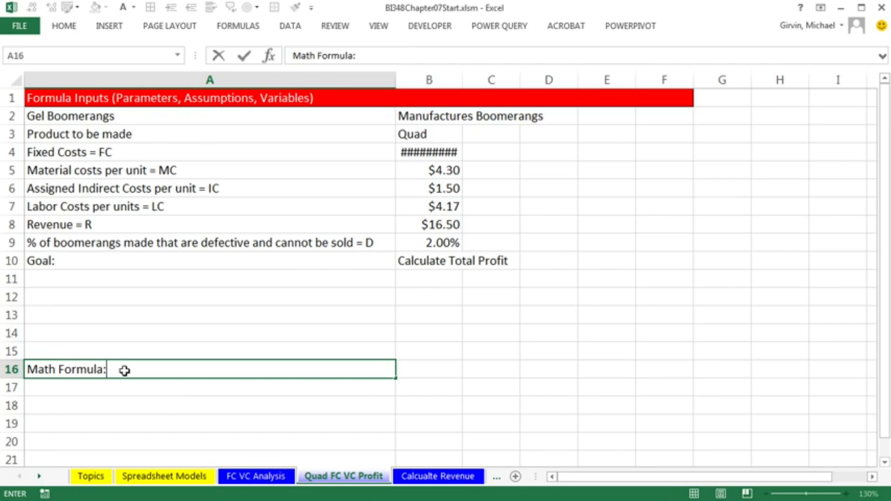
pyautogui.hotkey('ctrl', 'Return')
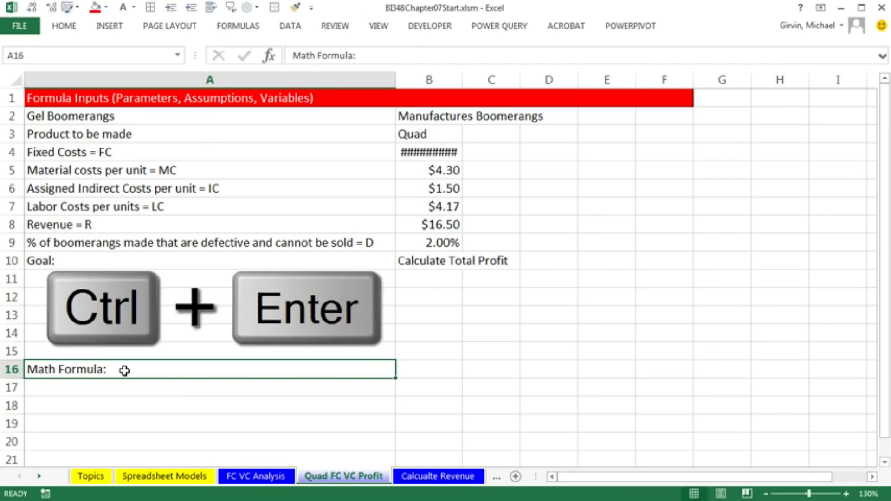
# Bold the Math Formula: heading and enter Variable cost per unit = VC = MC + IC + LC in A17
pyautogui.hotkey('ctrl', 'b')
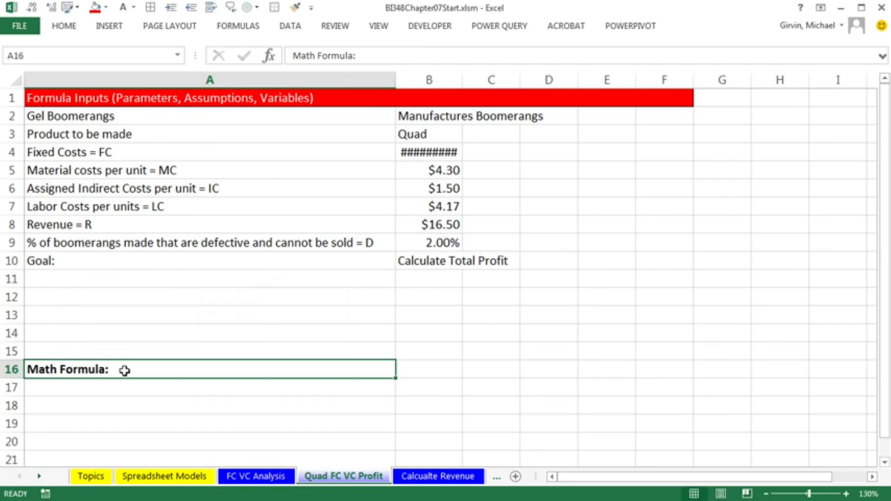
pyautogui.click(134, 382)
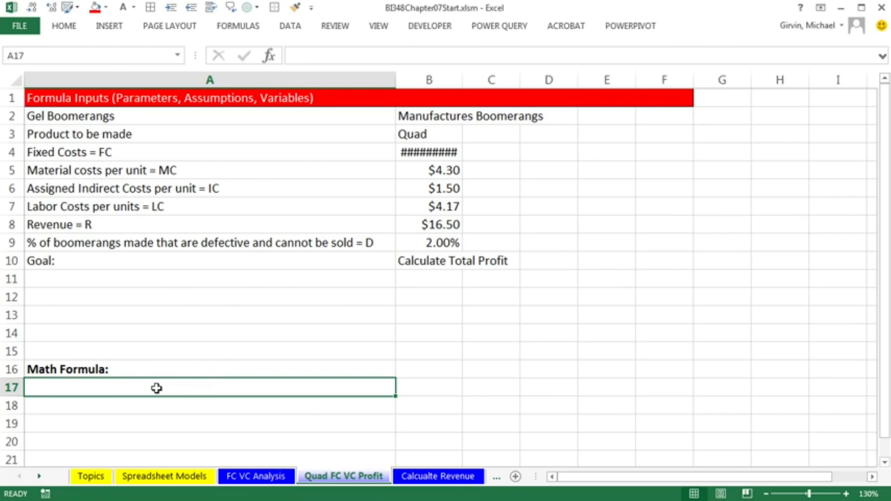
pyautogui.press('F2')
pyautogui.write('Variable cost per unit =')
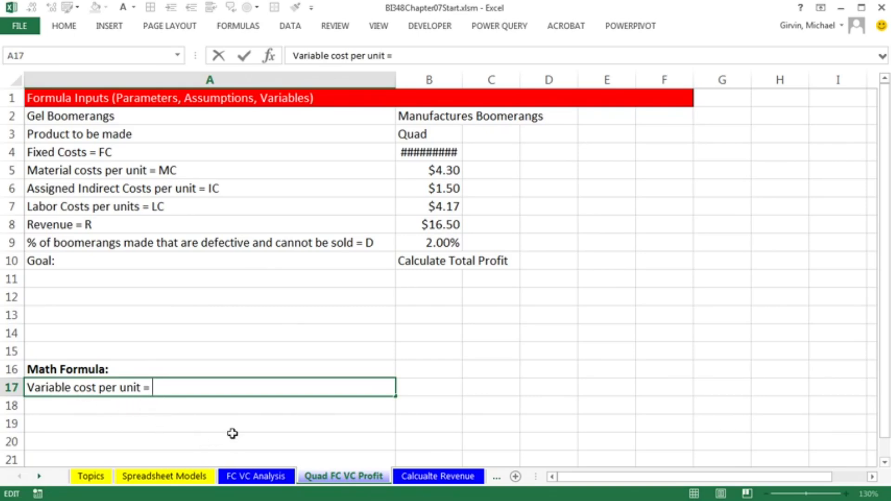
pyautogui.write('VC =')
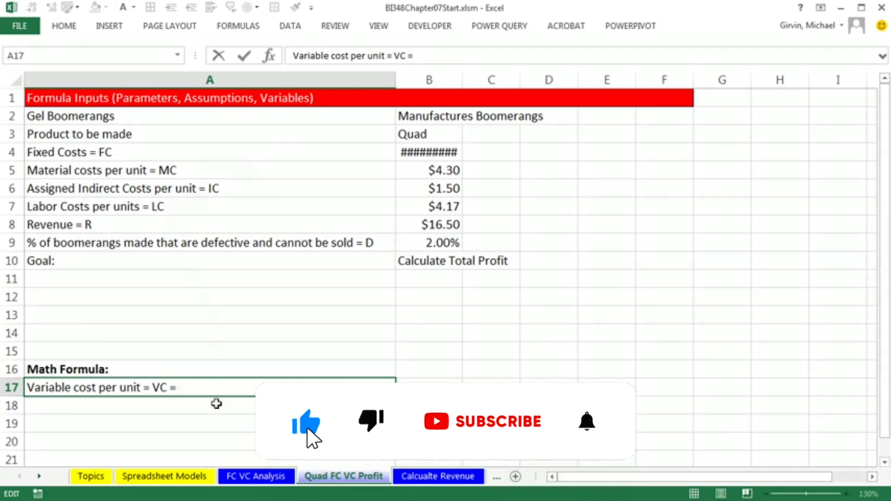
pyautogui.write('MC + IC + LC')
pyautogui.press('Return')
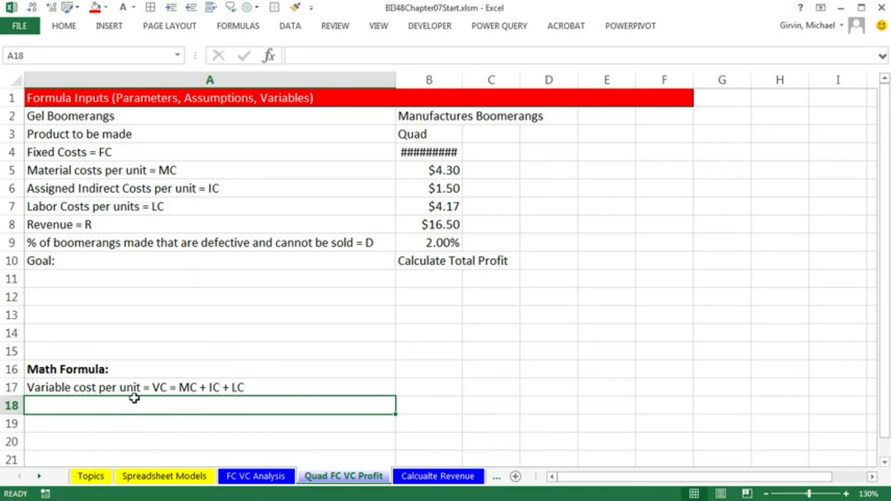
# Enter the label Model: Calculate Total Profit Based on Quantity in cell A24
pyautogui.scroll(-2, 227, 379)
pyautogui.scroll(-1, 227, 379)
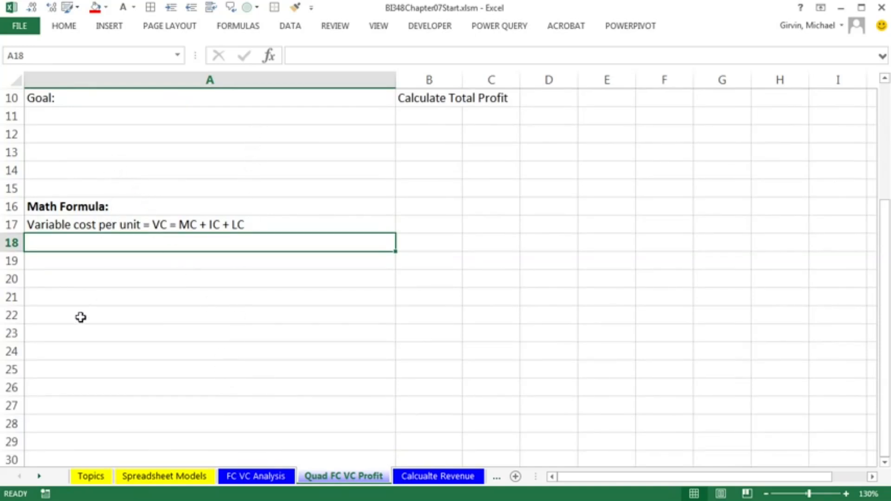
pyautogui.click(69, 352)
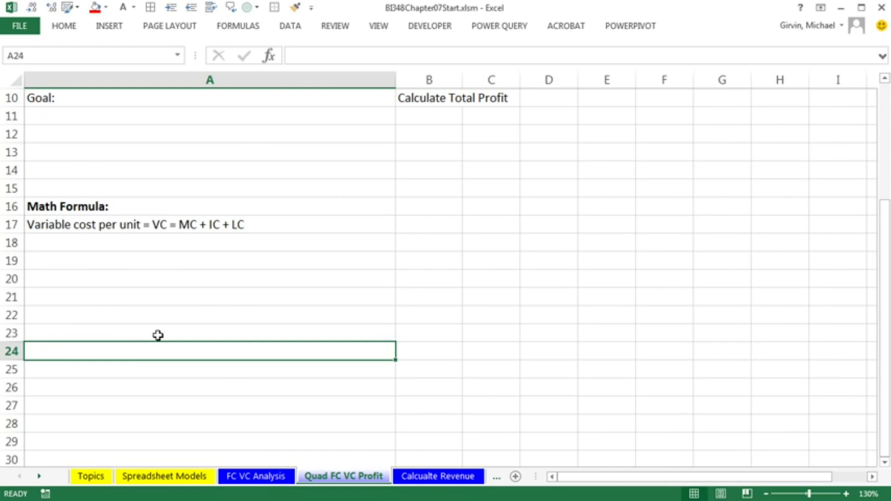
pyautogui.scroll(2, 158, 335)
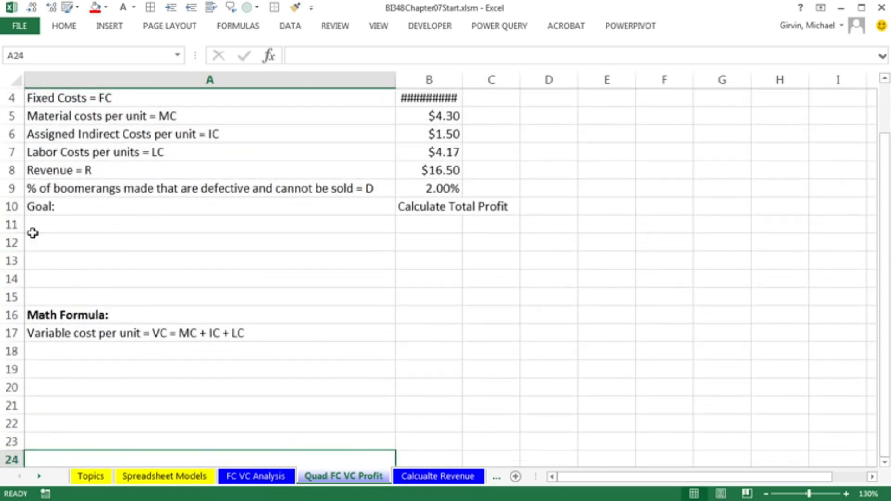
pyautogui.scroll(-2, 129, 297)
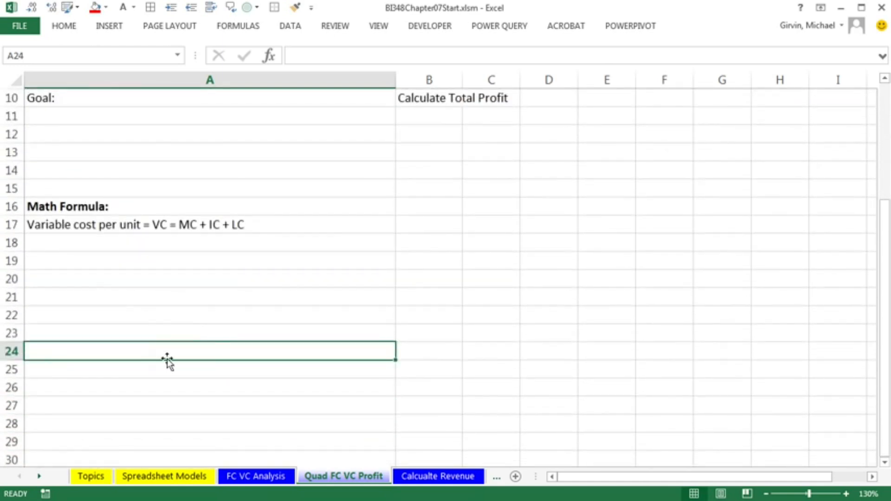
pyautogui.write('Model: Calculate Total Profit Based on Quantity')
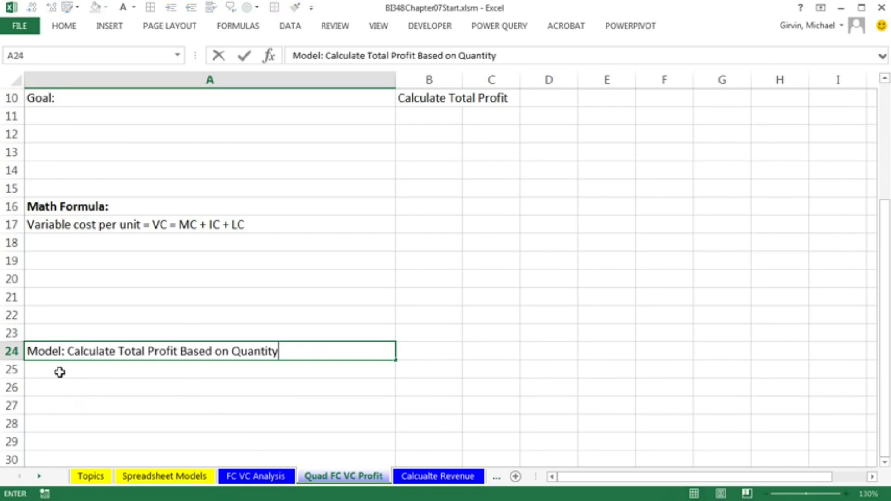
pyautogui.click(367, 382)
# Fill A24:F24 with a custom blue from the standard color palette and make its text white
pyautogui.moveTo(278, 352); pyautogui.dragTo(561, 344)
pyautogui.scroll(3, 576, 306)
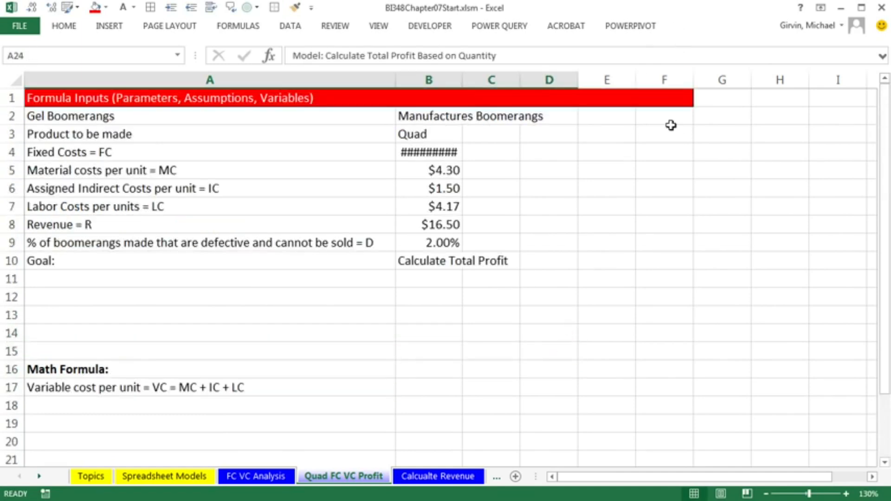
pyautogui.scroll(-5, 673, 140)
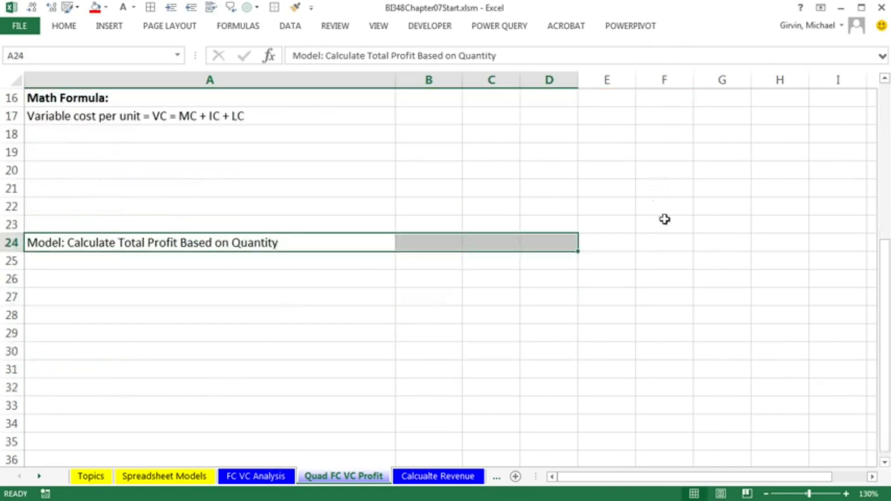
pyautogui.keyDown('shift'); pyautogui.click(670, 245); pyautogui.keyUp('shift')
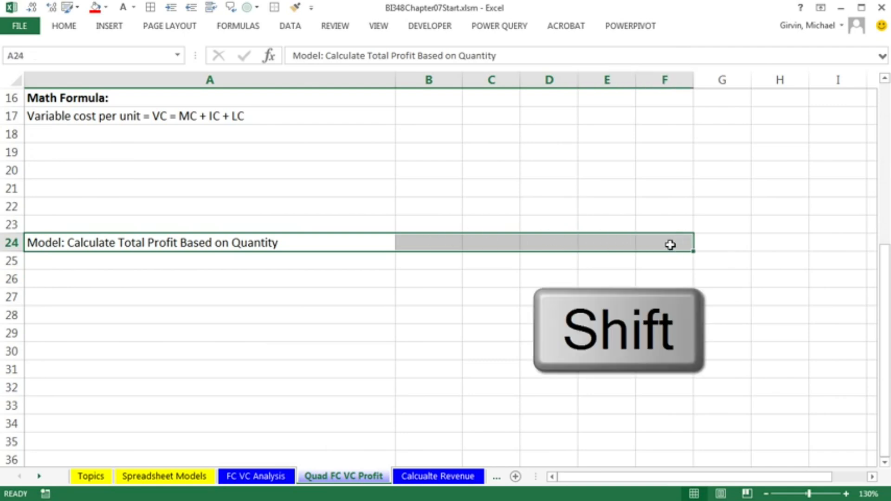
pyautogui.click(60, 27)
pyautogui.click(171, 72)
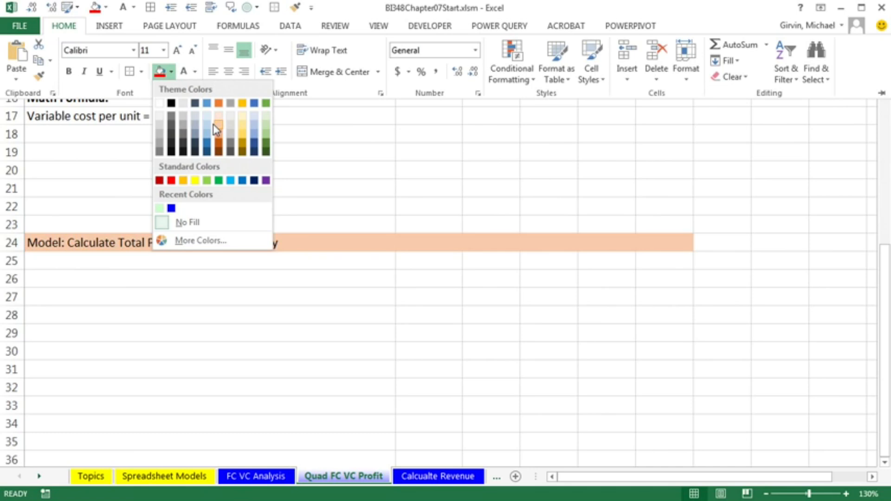
pyautogui.click(202, 241)
pyautogui.moveTo(371, 240); pyautogui.dragTo(322, 88)
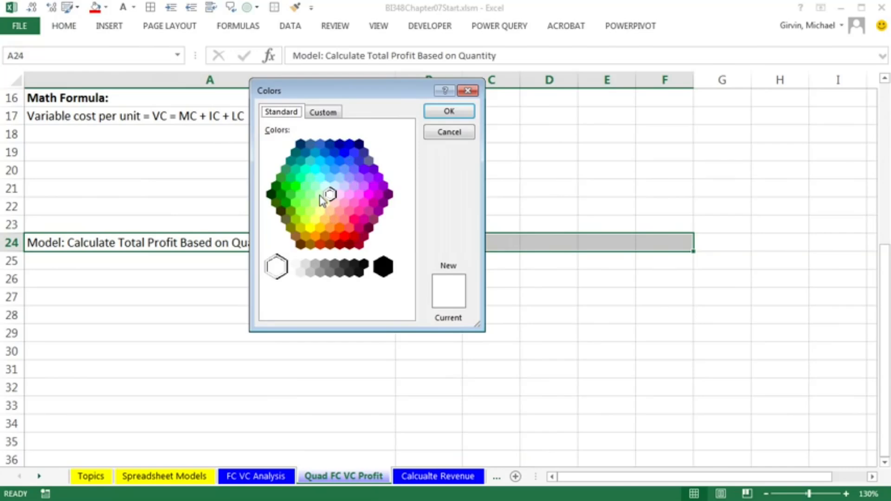
pyautogui.click(344, 151)
pyautogui.click(442, 113)
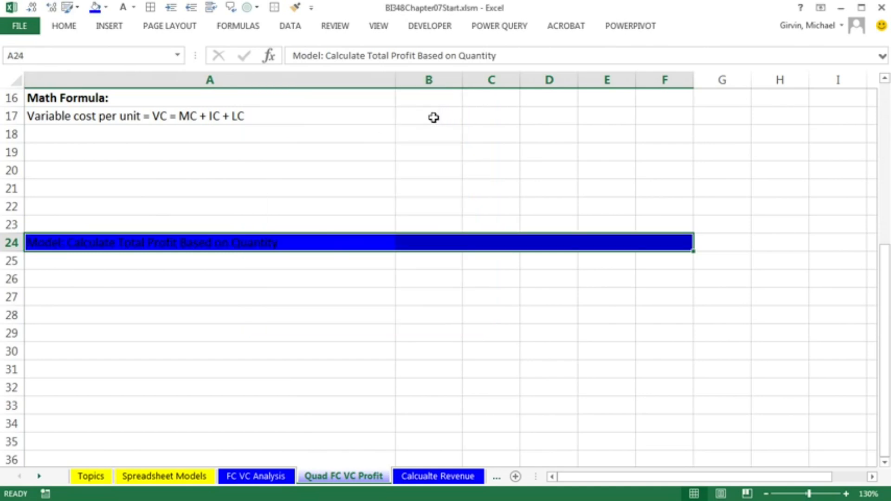
pyautogui.click(62, 28)
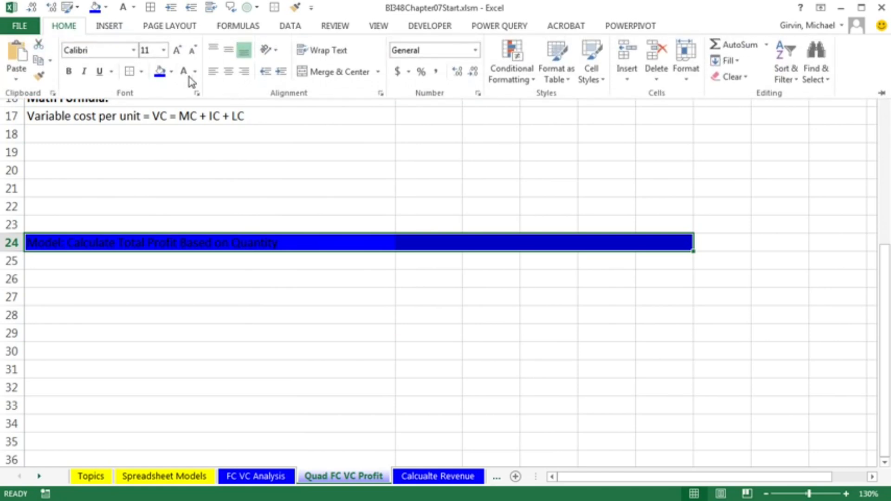
pyautogui.click(185, 72)
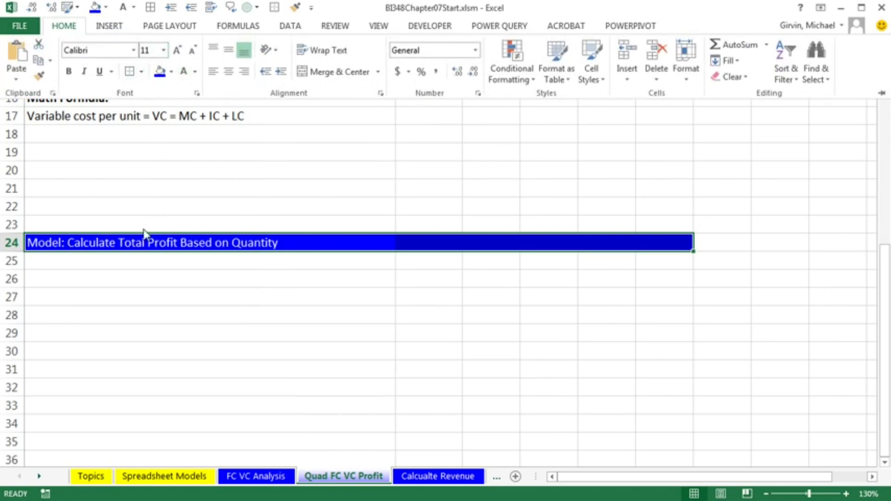
# Enter the label Production Volume = Units = Quantity = q in A25 and the value 2000 in B25
pyautogui.click(173, 271)
pyautogui.click(175, 262)
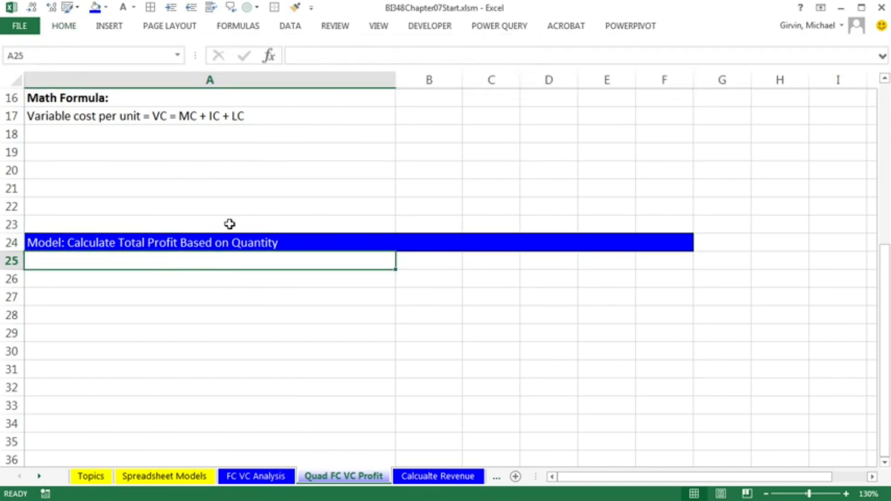
pyautogui.write('Production Volume = Units = Quantity =')
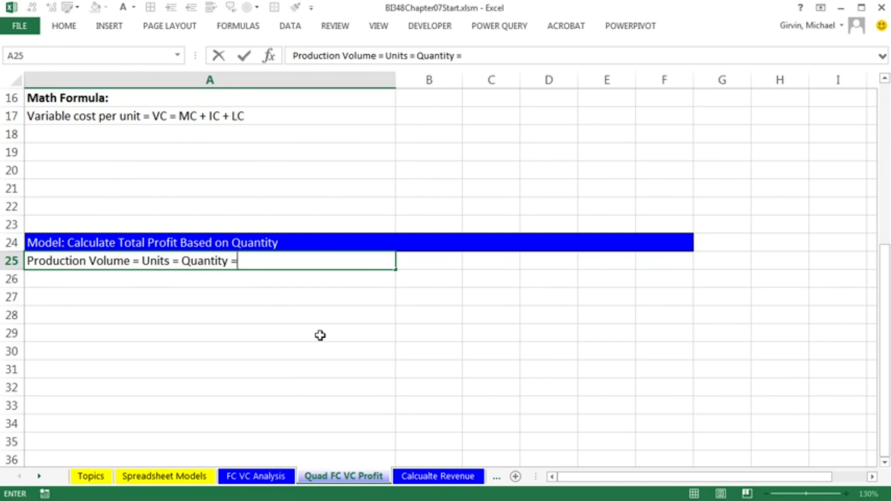
pyautogui.write('q')
pyautogui.press('Tab')
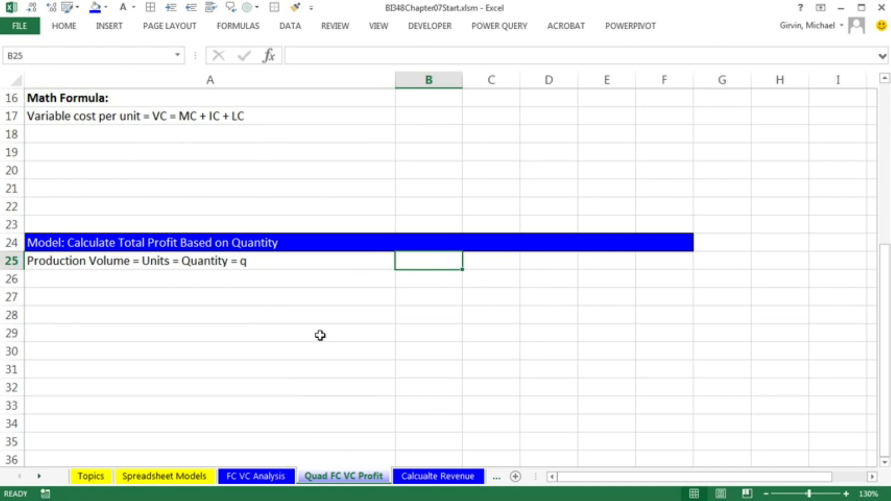
pyautogui.write('2000')
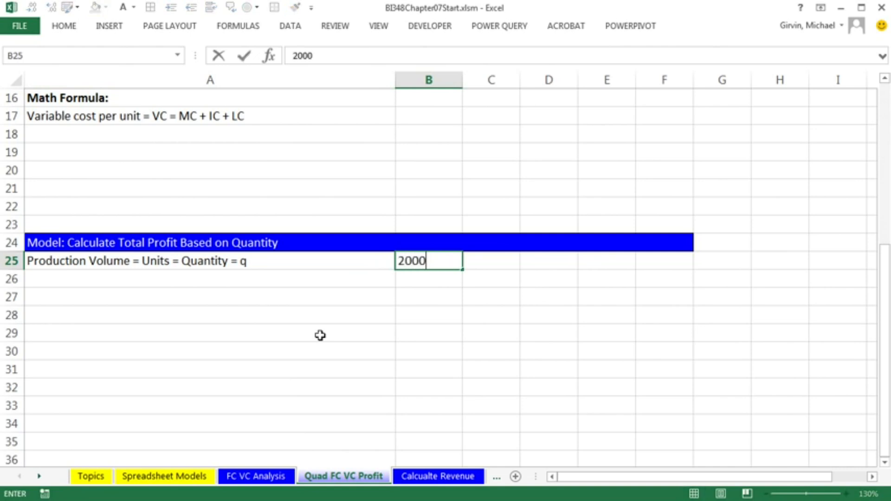
pyautogui.hotkey('ctrl', 'Return')
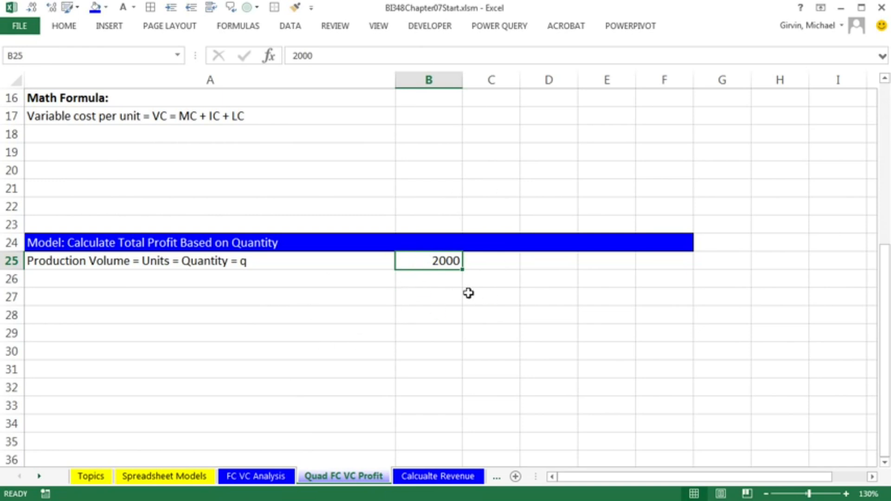
# Enter Decision Variable in C25, then make it bold with red font
pyautogui.press('Right')
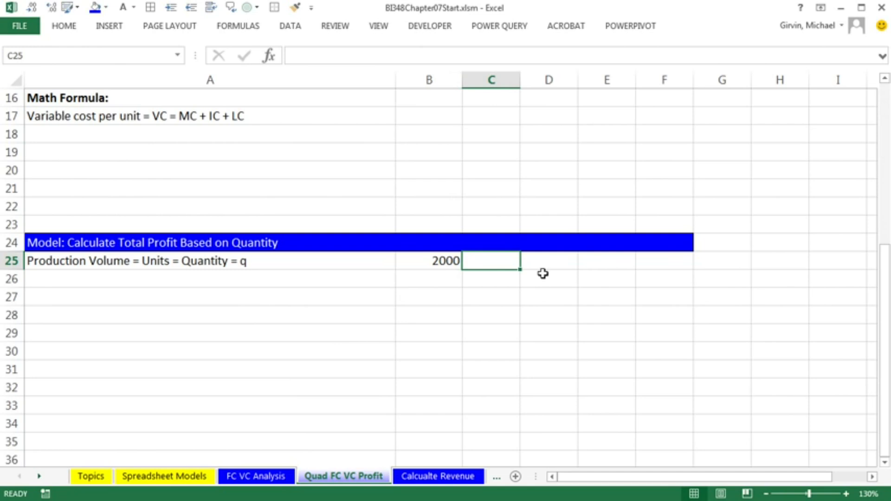
pyautogui.write('Decision Variable')
pyautogui.hotkey('ctrl', 'Return')
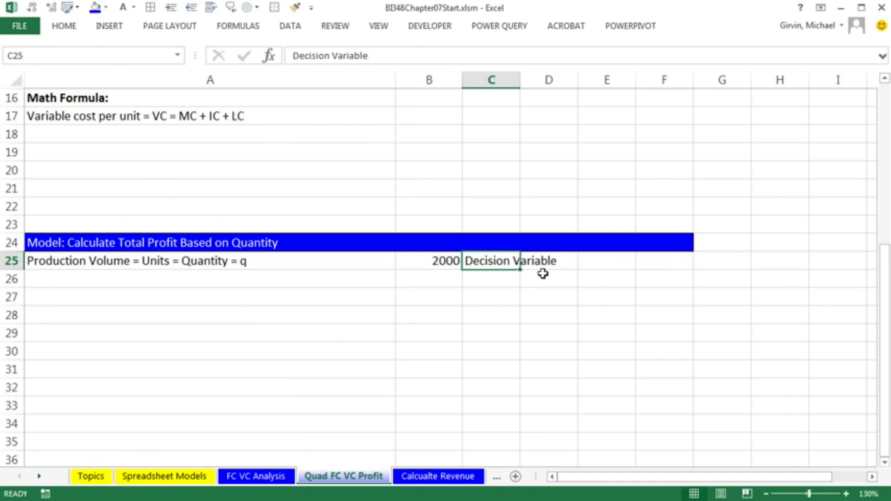
pyautogui.hotkey('ctrl', 'b')
pyautogui.rightClick(500, 264)
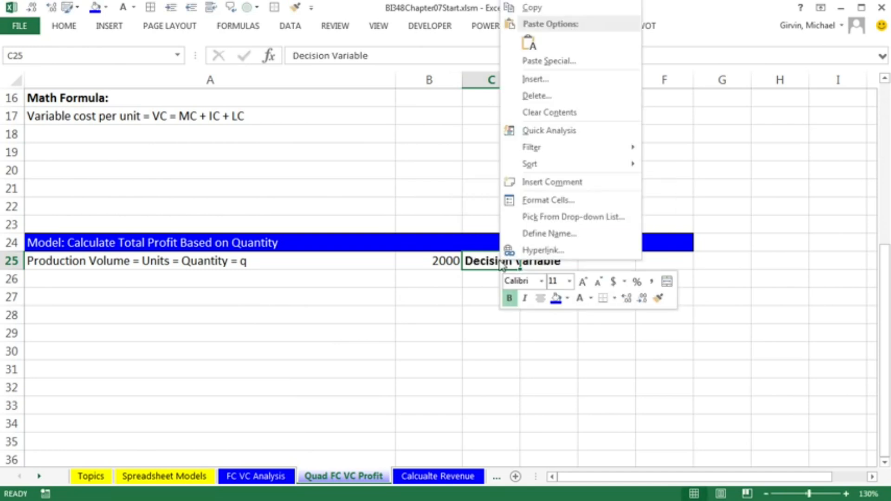
pyautogui.click(591, 298)
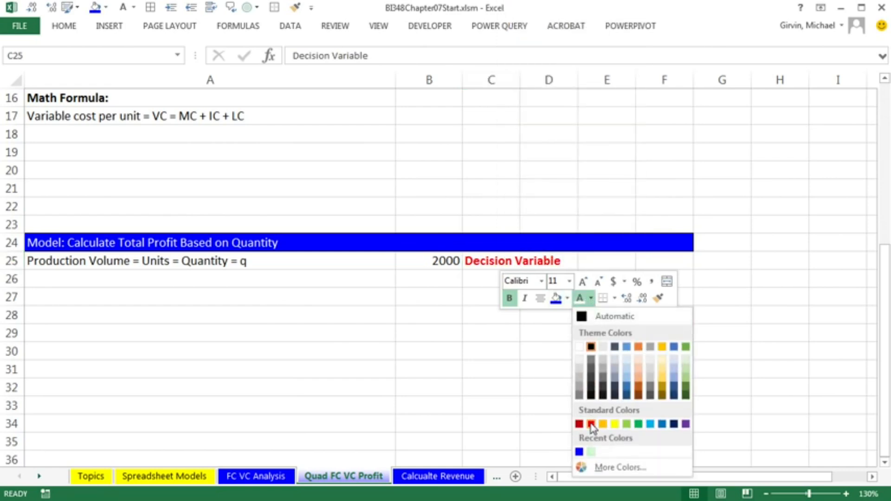
pyautogui.click(591, 425)
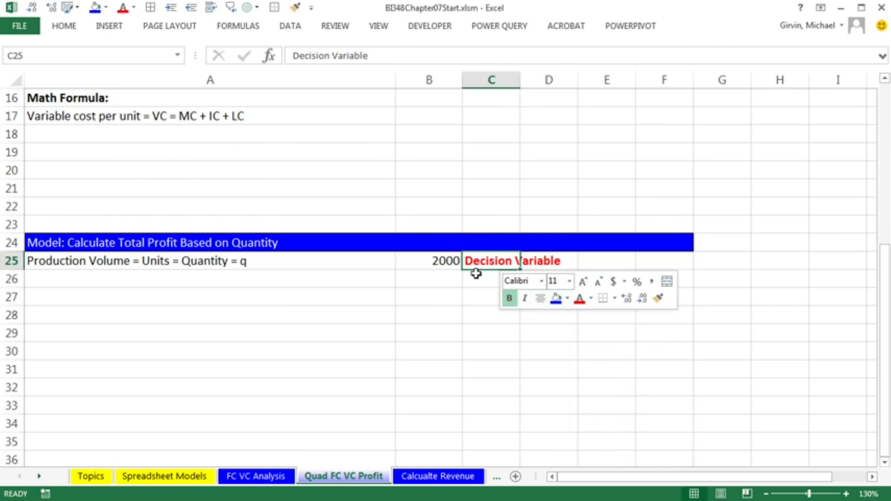
# Format B25 as Number with 0 decimal places and the 1000 separator
pyautogui.click(479, 288)
pyautogui.click(440, 264)
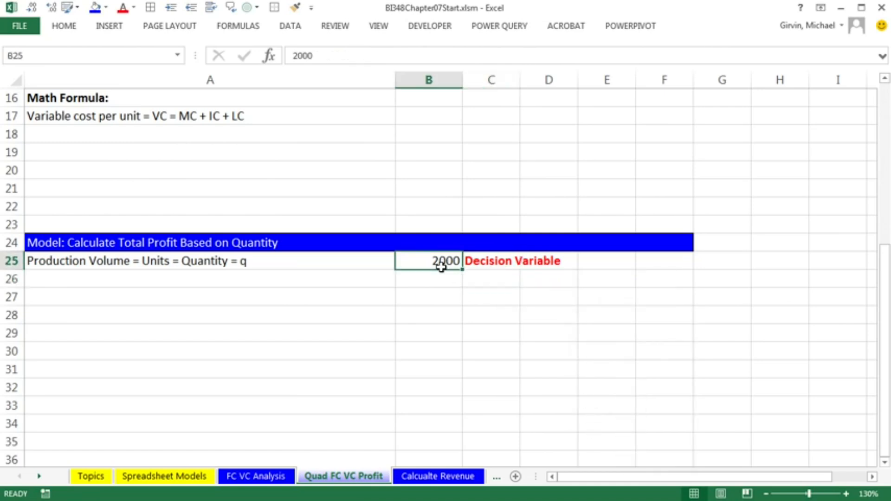
pyautogui.hotkey('ctrl', '1')
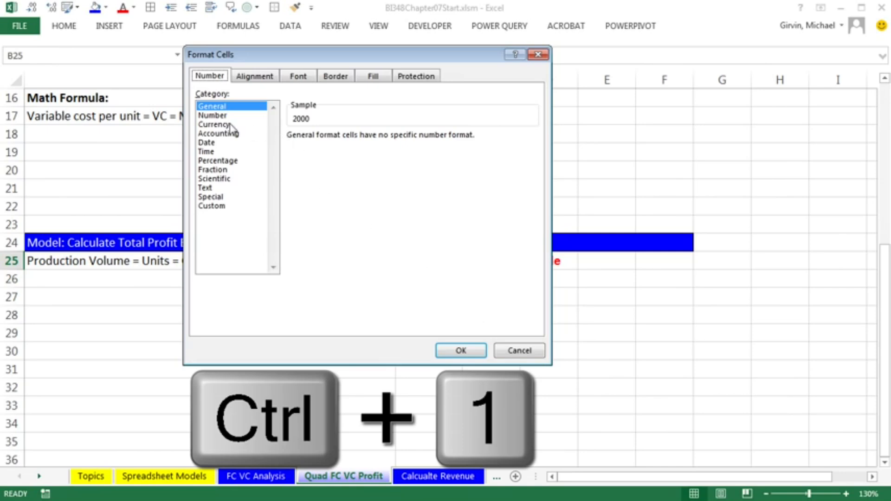
pyautogui.click(215, 115)
pyautogui.click(298, 155)
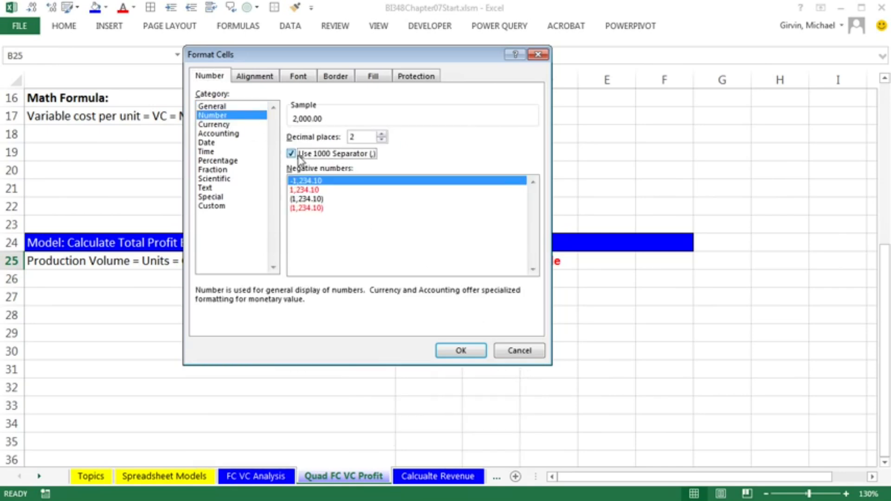
pyautogui.click(382, 140)
pyautogui.click(382, 140)
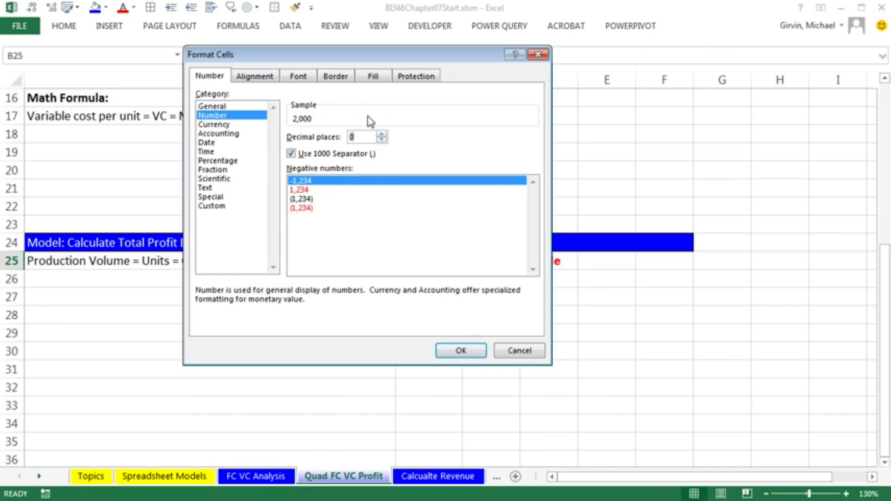
pyautogui.click(471, 355)
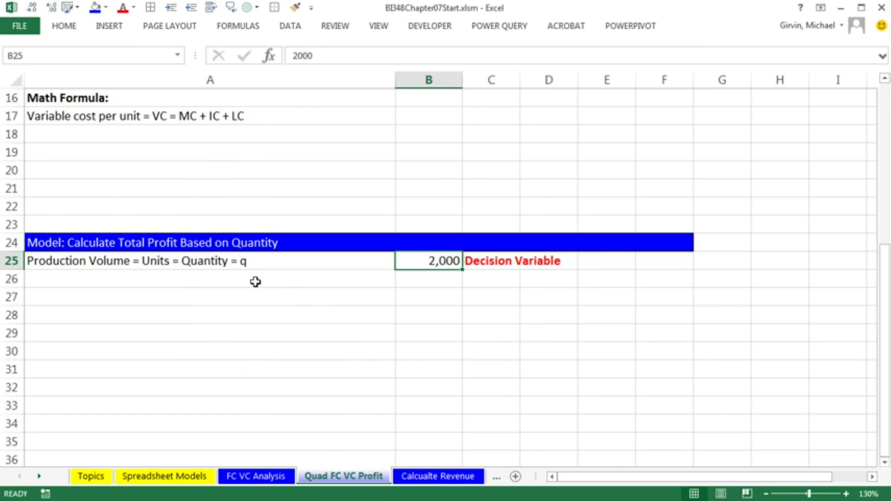
# Enter the math formula label Total Variable Costs = TVC(q) = VC*q in A18
pyautogui.scroll(1, 330, 307)
pyautogui.click(106, 186)
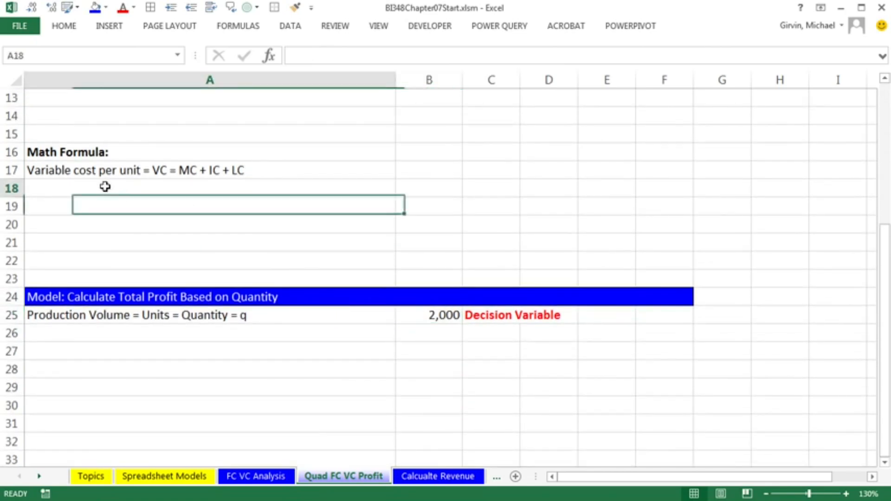
pyautogui.write('Total Variable Costs ')
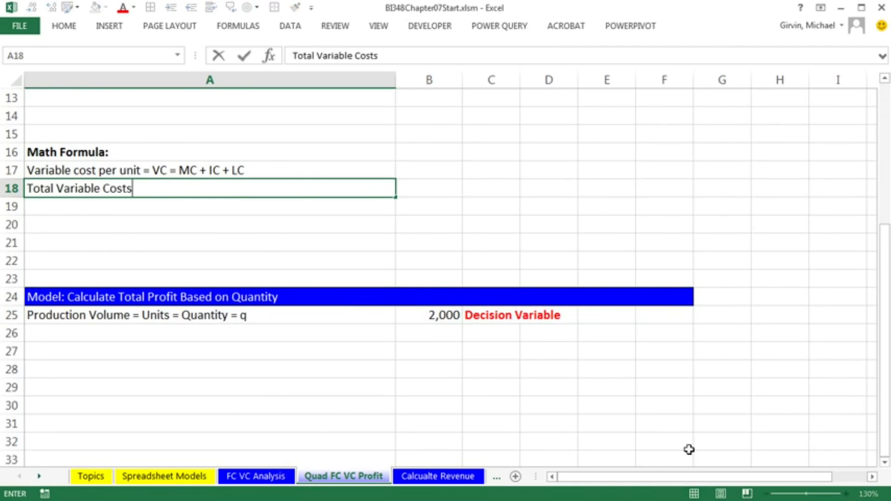
pyautogui.write('= TVC')
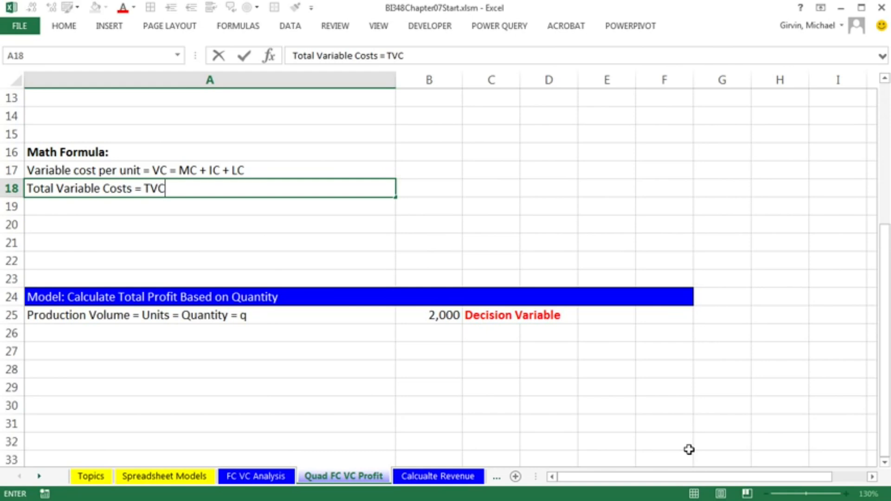
pyautogui.write('(q)')
pyautogui.write('= ')
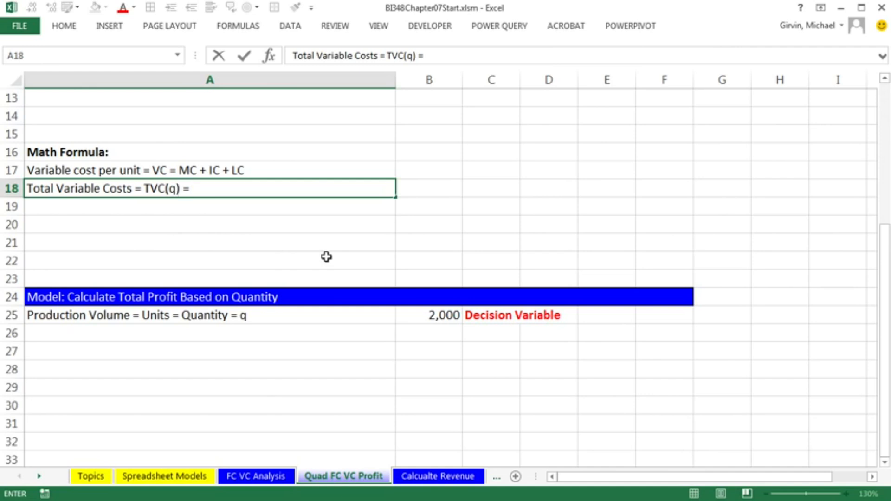
pyautogui.write('VC*q')
pyautogui.press('Return')
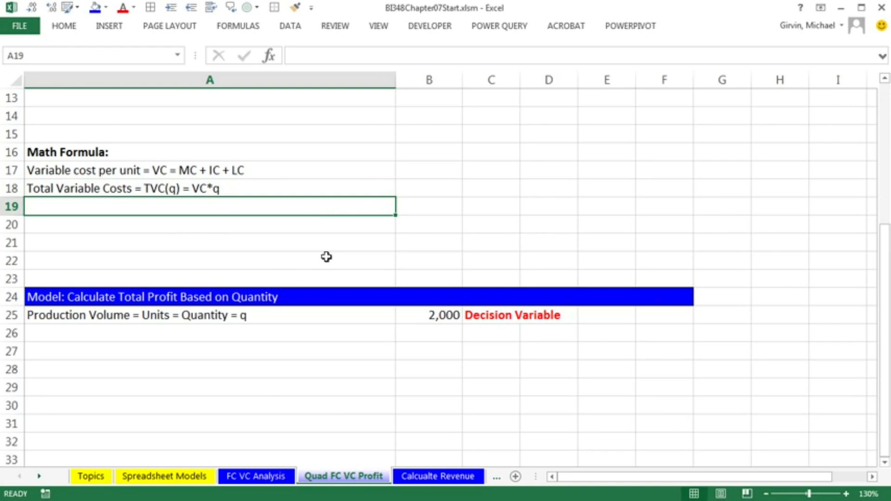
# Enter the math formula label Total Costs = TC(q) = FC + TVC(q) in A19
pyautogui.write('Total ')
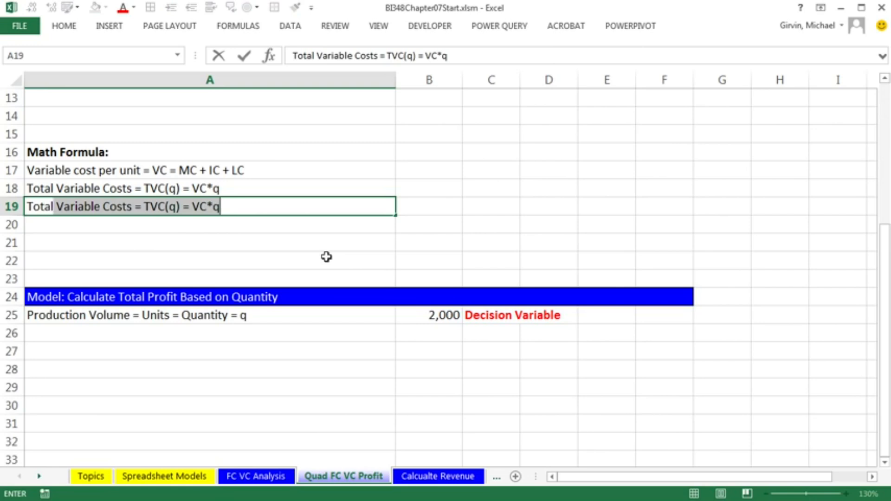
pyautogui.write('Costs =')
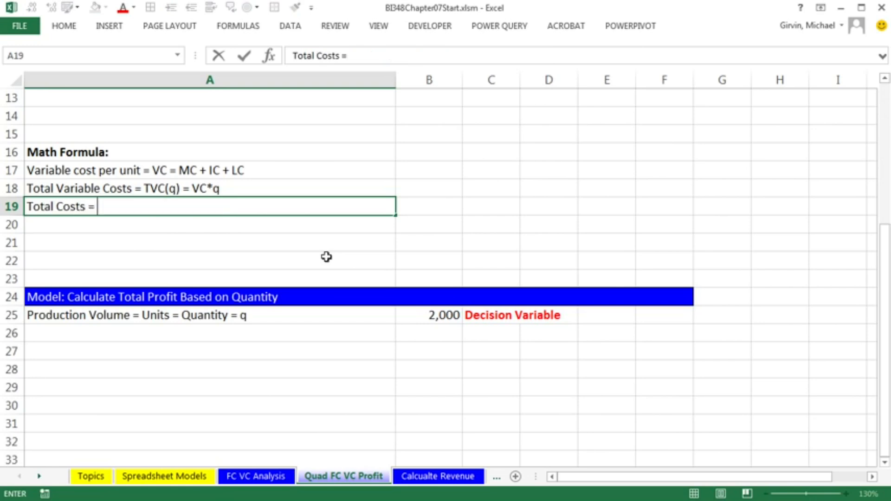
pyautogui.press('F2')
pyautogui.write('TC')
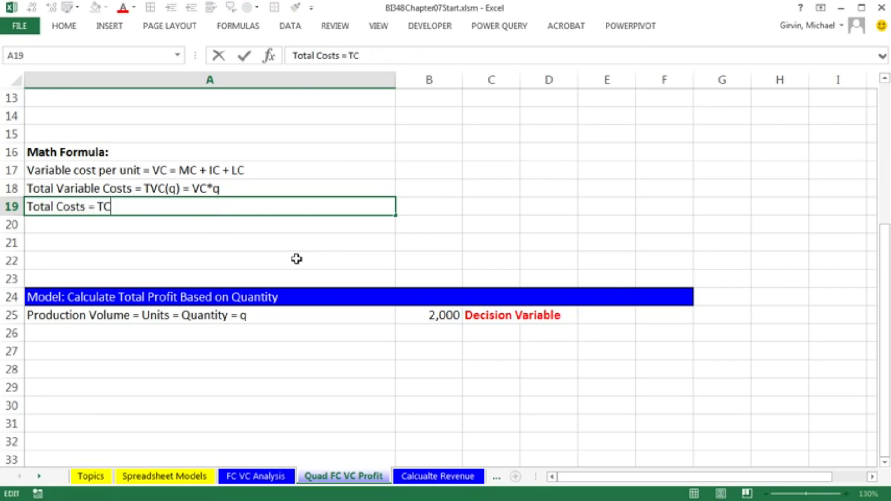
pyautogui.write('(q) = FC ')
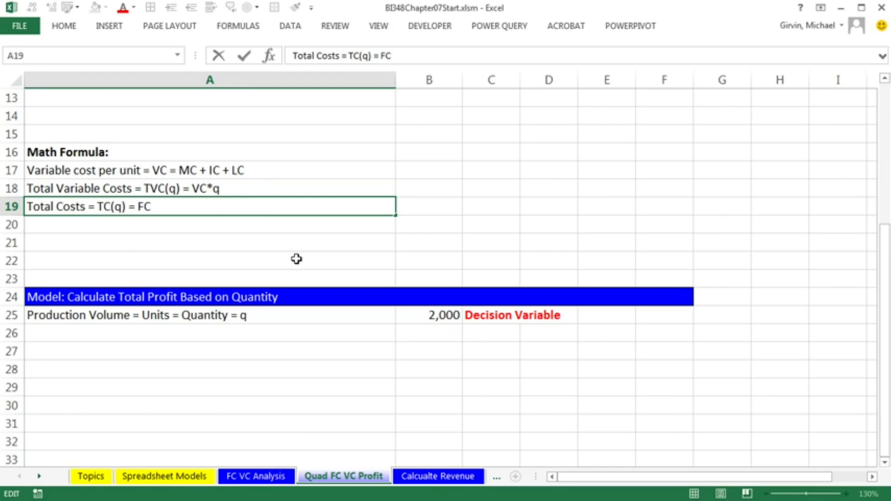
pyautogui.write('+ TVC(q)')
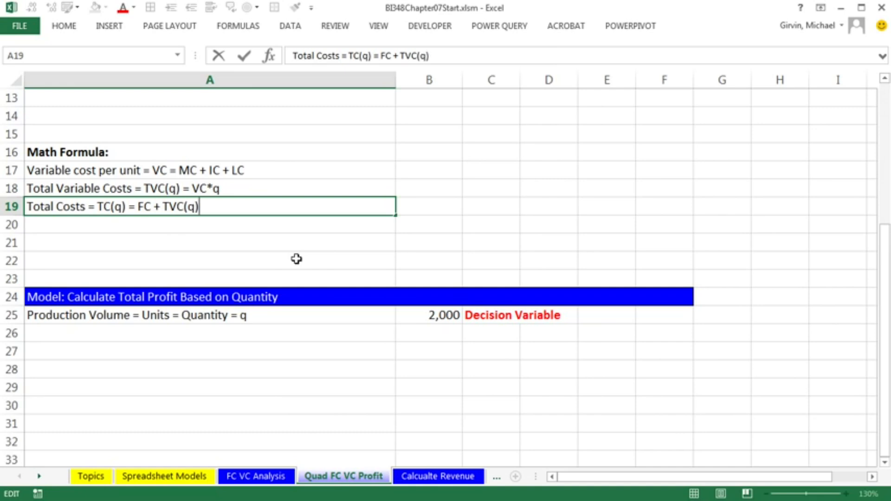
pyautogui.press('Return')
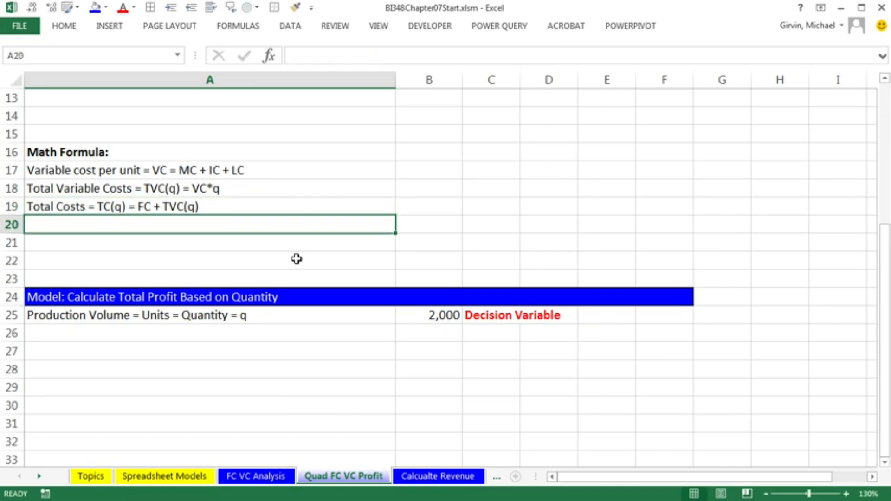
# Enter the math formula label Total Revenue = TR(q) = R*q*(1-D) in A20
pyautogui.scroll(3, 296, 259)
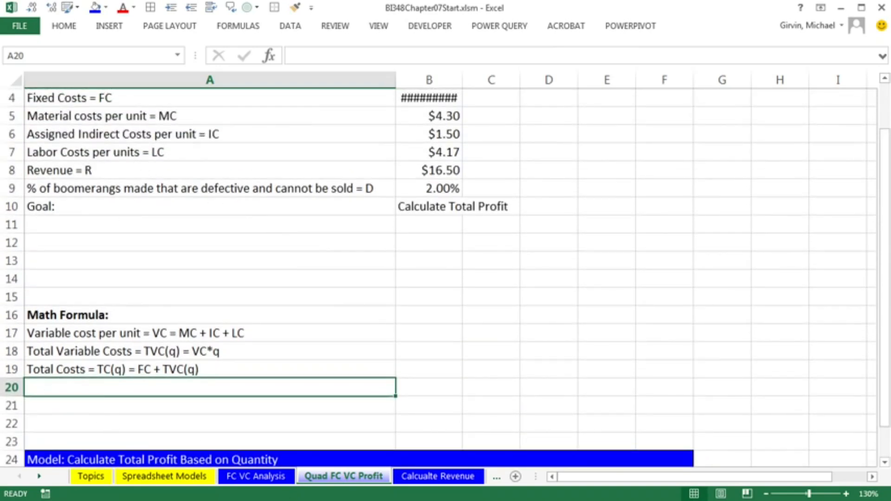
pyautogui.write('Total Revenue = TR(q) = R')
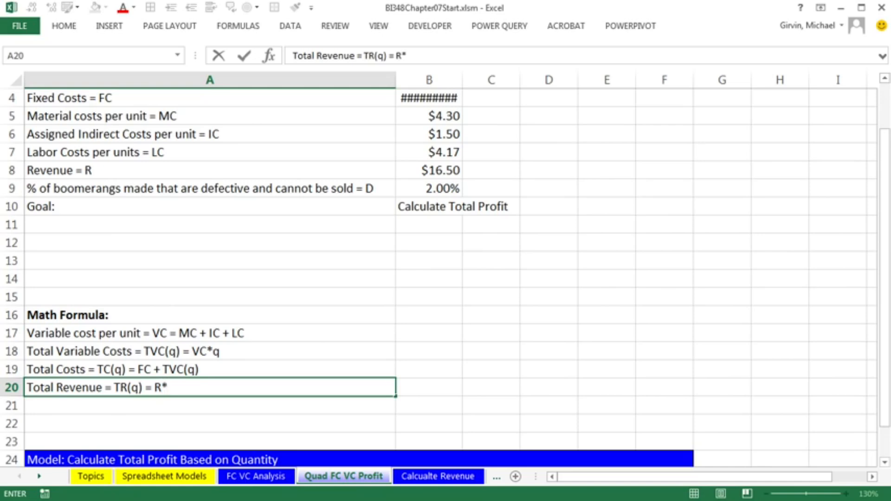
pyautogui.write('*q')
pyautogui.write('*(')
pyautogui.press('F2')
pyautogui.write('1')
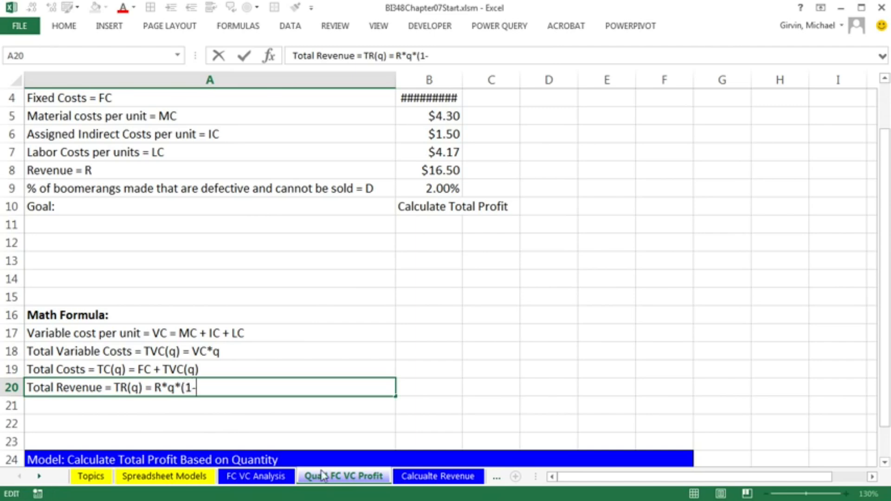
pyautogui.write('-D)')
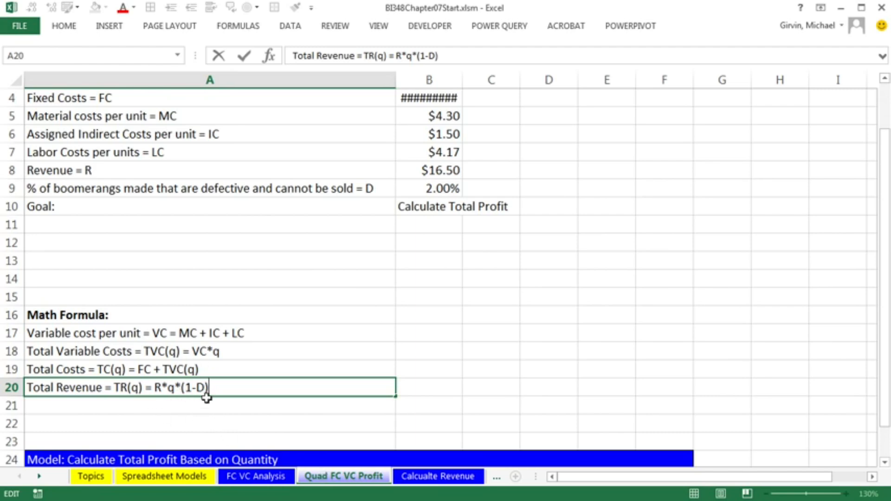
pyautogui.press('Return')
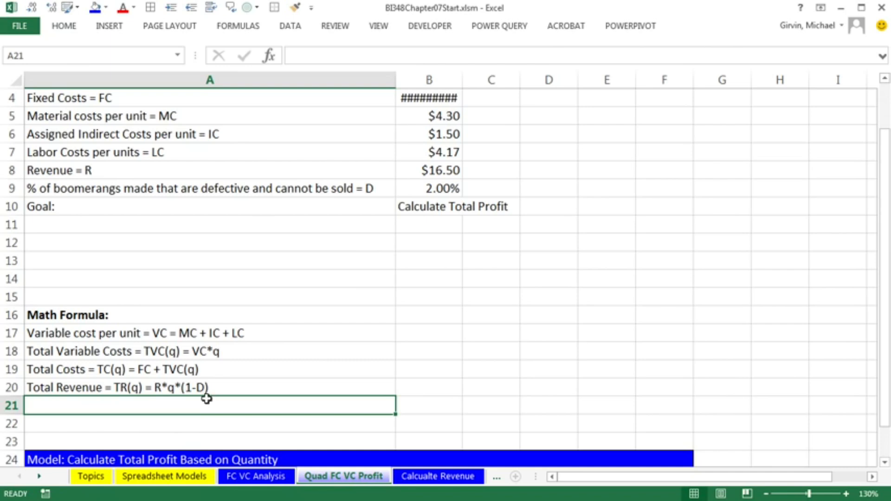
# Enter the math formula label Total Profit = TP(q) = TC(q) + TR(q) in A21
pyautogui.write('Total P')
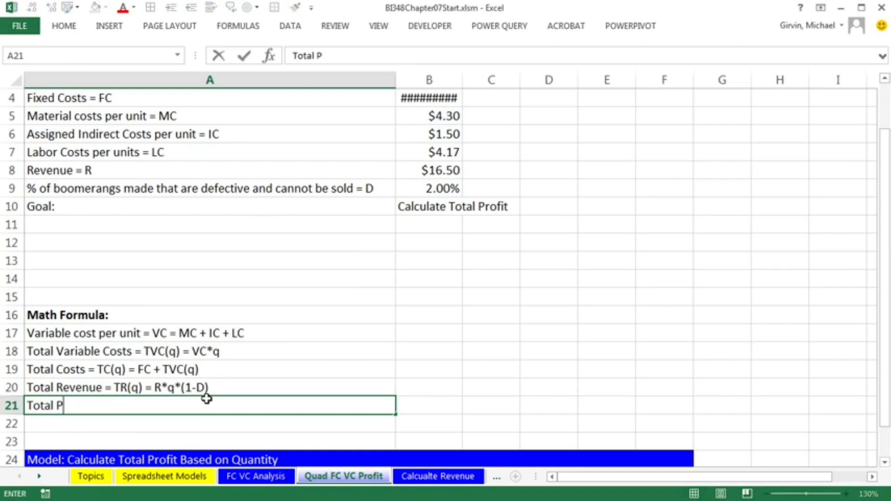
pyautogui.write('rofit = TP')
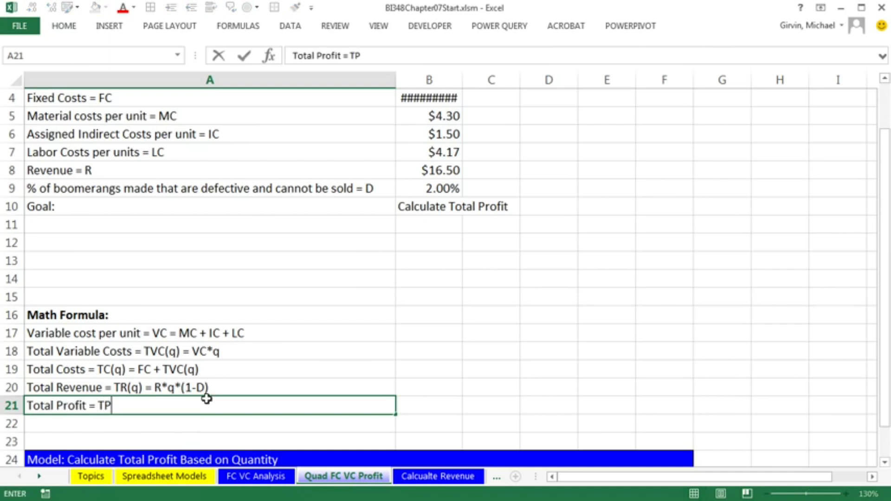
pyautogui.write('(q) = ')
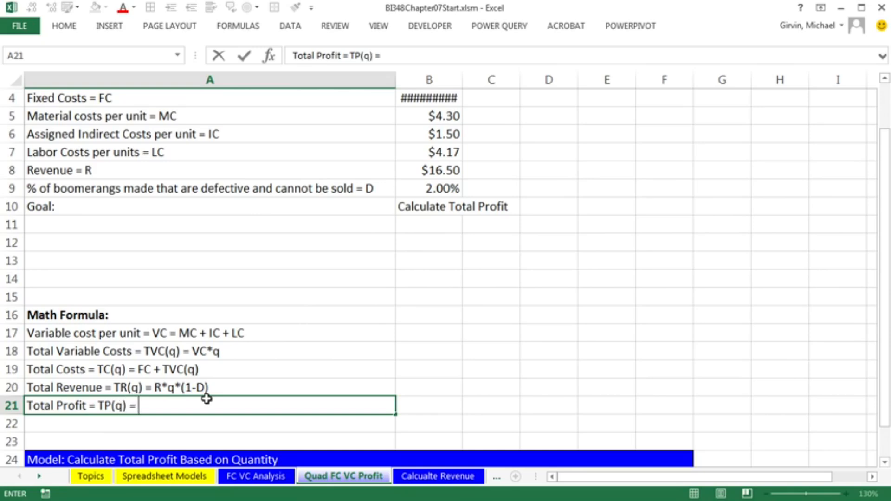
pyautogui.write('TC(q) + TR(q)')
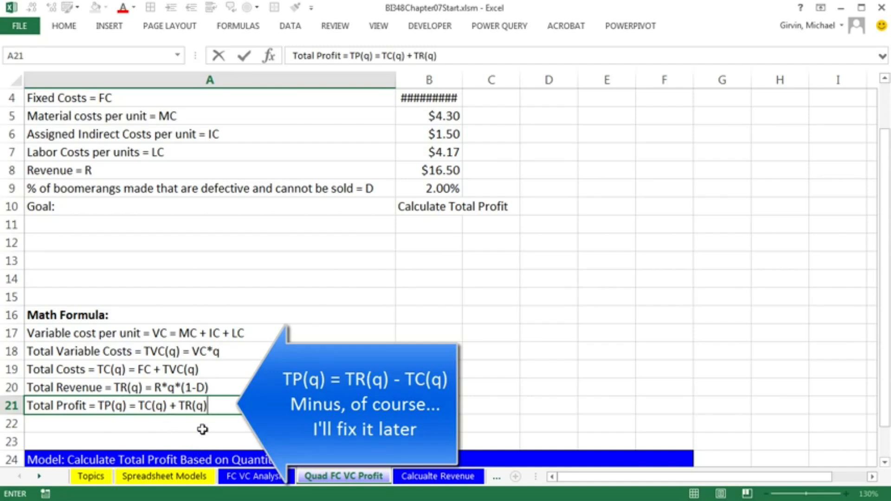
pyautogui.press('Return')
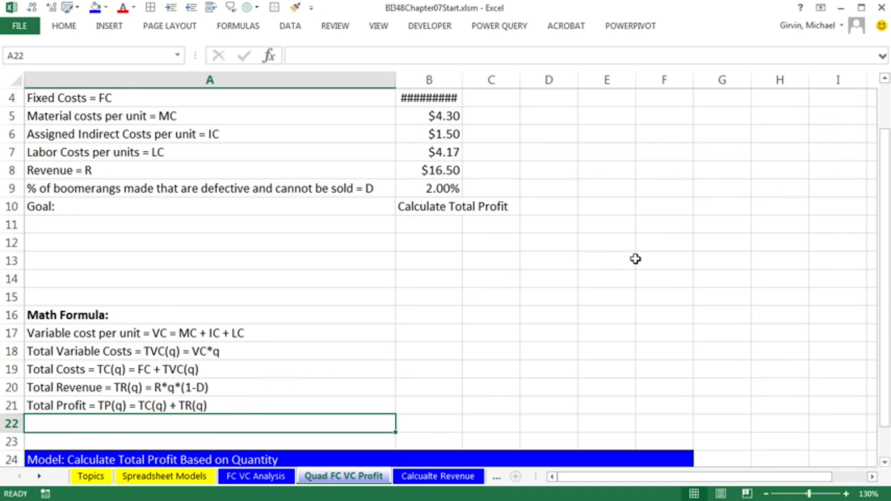
# Draw a flowchart connector oval spanning about columns G to I across rows 2 to 6
pyautogui.keyDown('ctrl'); pyautogui.scroll(-1, 428, 315); pyautogui.keyUp('ctrl')
pyautogui.scroll(1, 428, 315)
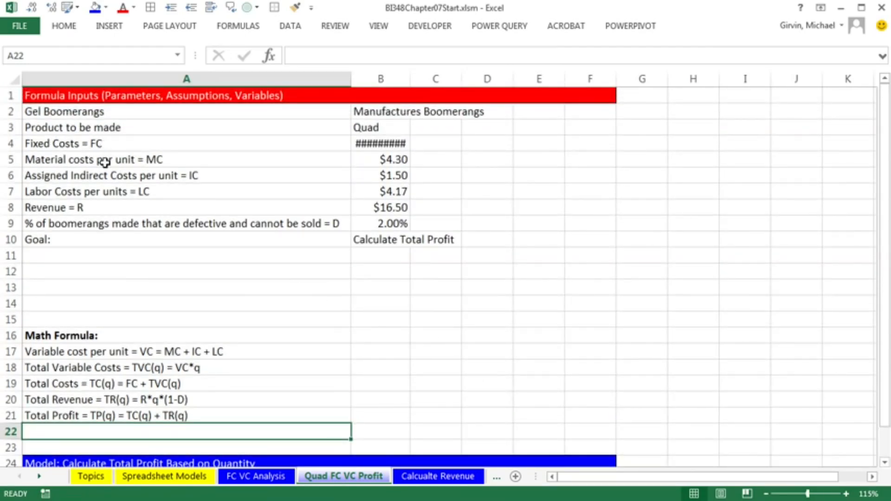
pyautogui.keyDown('ctrl'); pyautogui.scroll(-1, 374, 257); pyautogui.keyUp('ctrl')
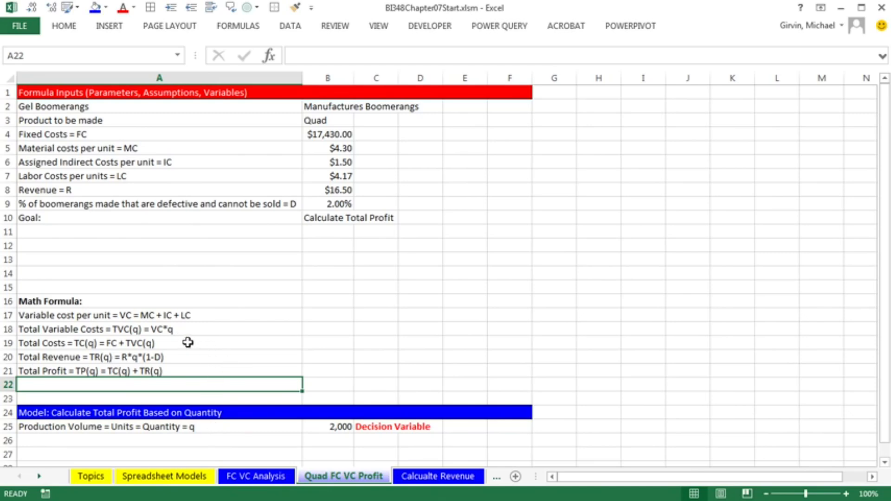
pyautogui.click(43, 371)
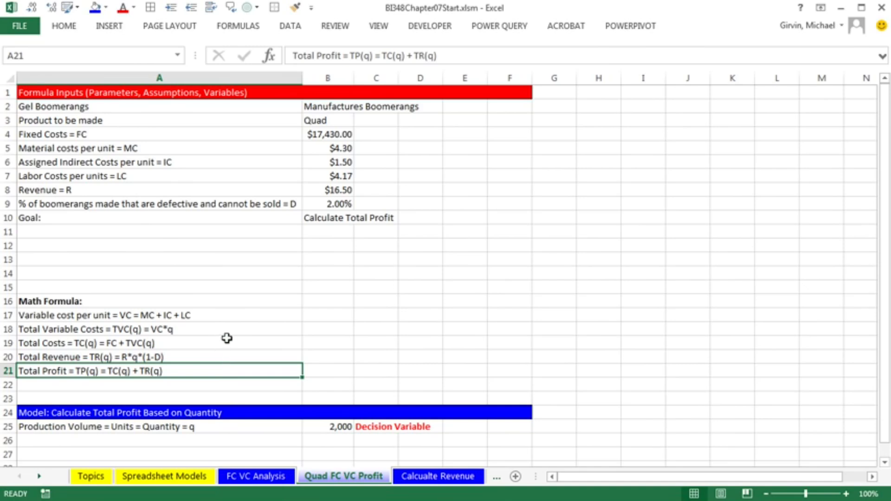
pyautogui.click(110, 27)
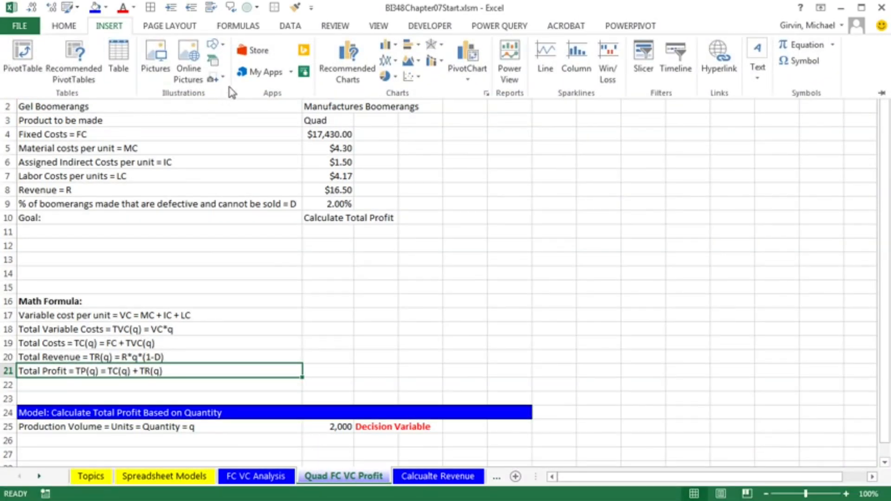
pyautogui.click(225, 50)
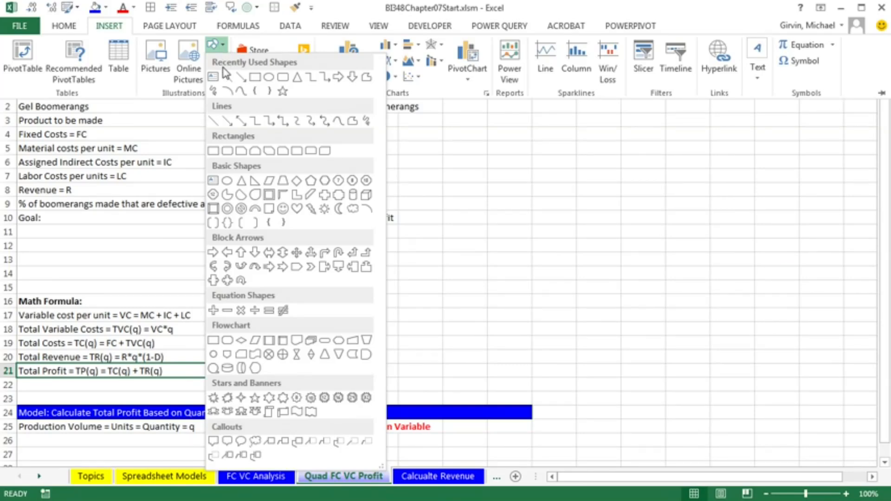
pyautogui.click(214, 355)
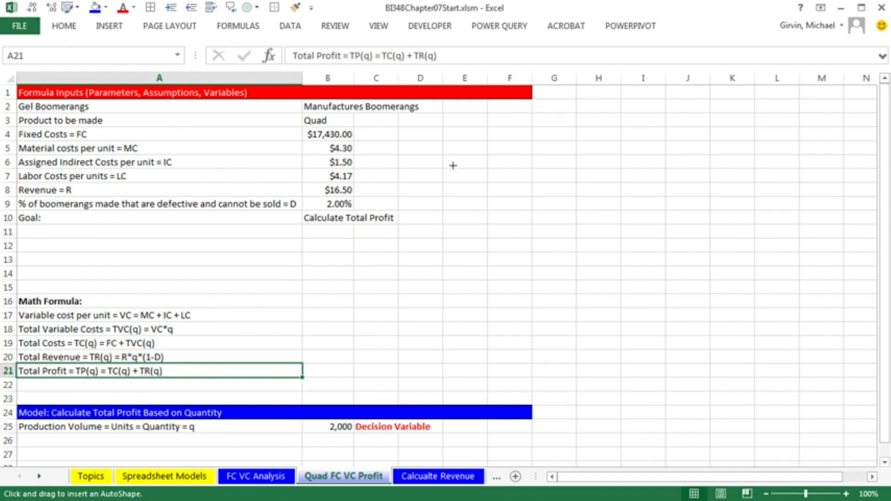
pyautogui.moveTo(557, 113)
pyautogui.mouseDown()
pyautogui.moveTo(581, 146)
pyautogui.moveTo(680, 175)
pyautogui.moveTo(675, 167)
pyautogui.mouseUp()
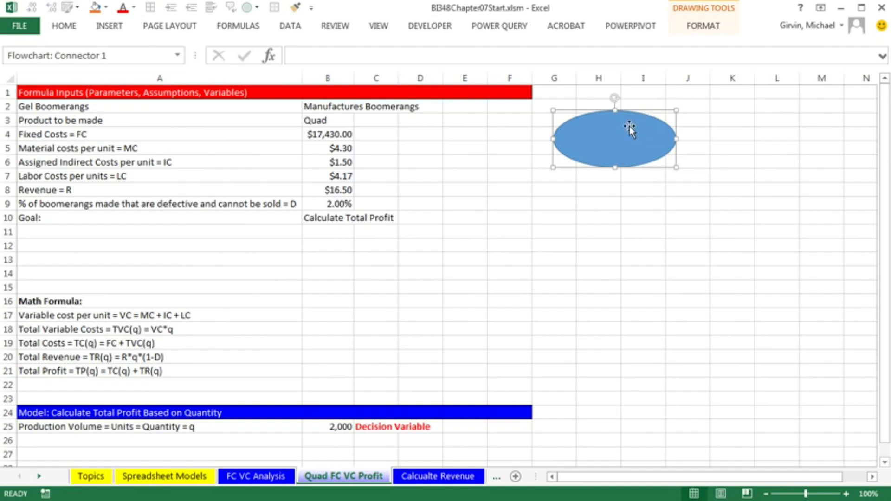
# Set the oval's fill colour to white in the shape format settings, then copy the oval
pyautogui.hotkey('ctrl', '1')
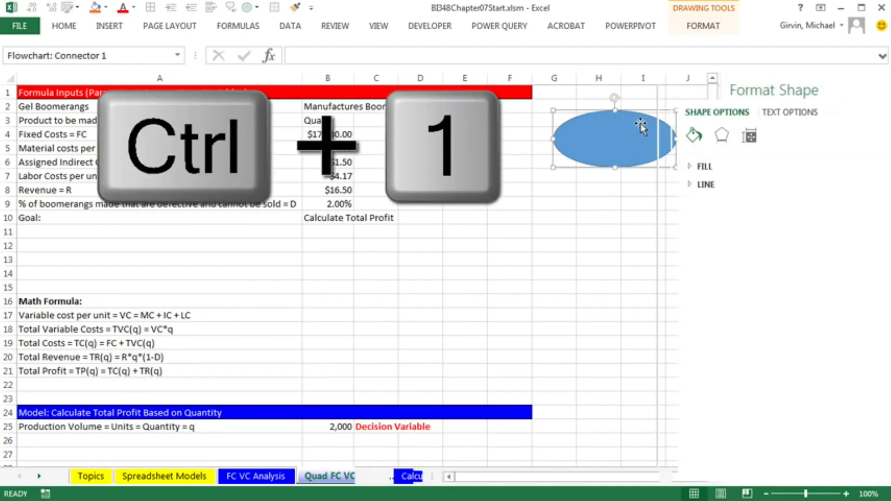
pyautogui.click(652, 477)
pyautogui.moveTo(583, 481)
pyautogui.mouseDown()
pyautogui.moveTo(551, 481)
pyautogui.moveTo(576, 480)
pyautogui.mouseUp()
pyautogui.click(691, 172)
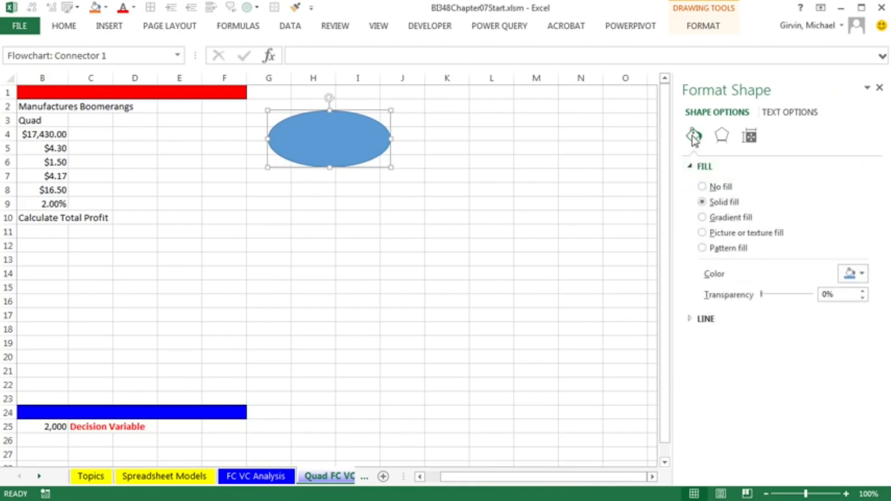
pyautogui.click(748, 139)
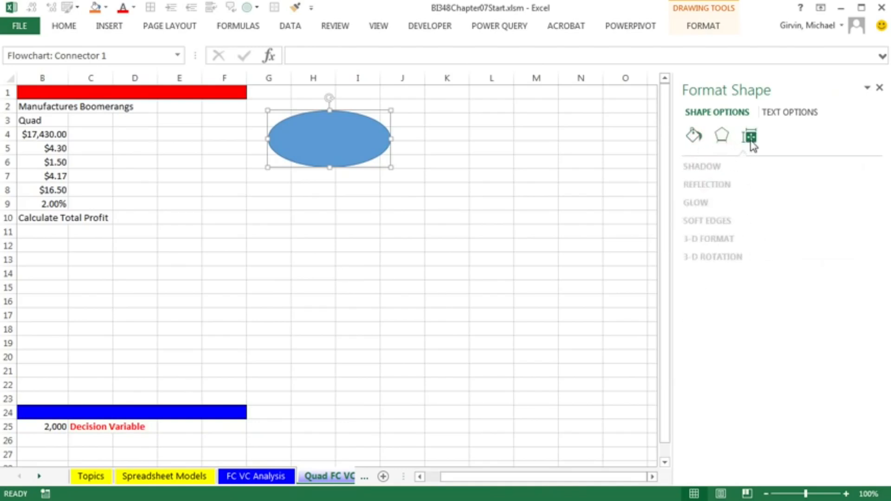
pyautogui.click(694, 136)
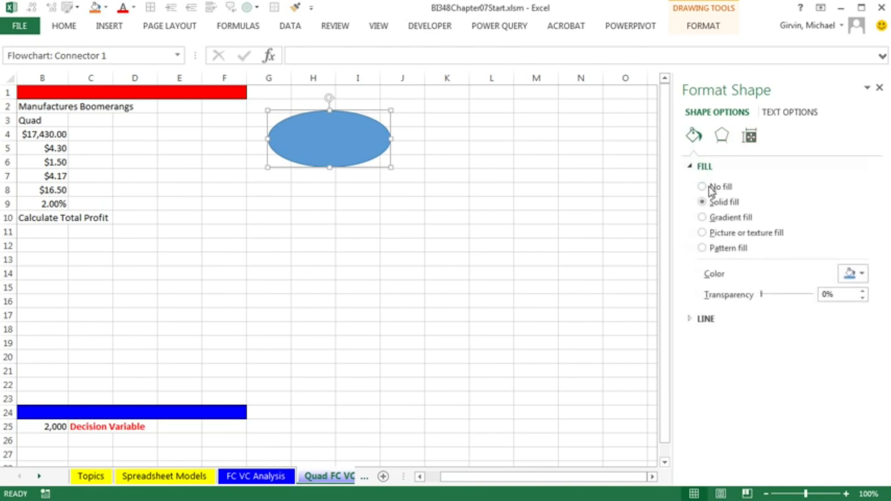
pyautogui.click(860, 274)
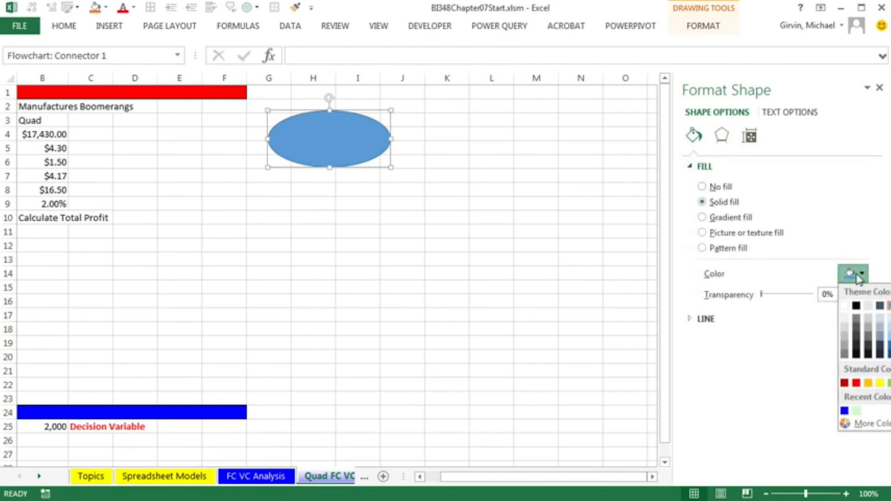
pyautogui.click(845, 306)
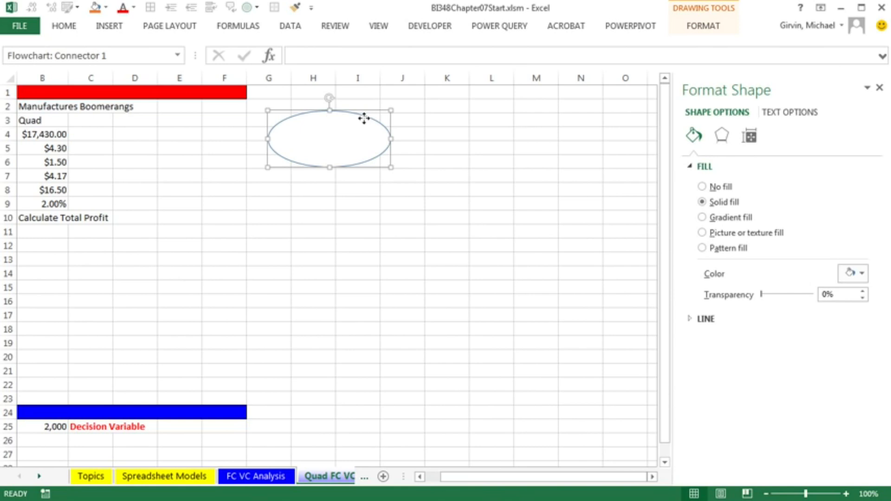
pyautogui.hotkey('ctrl', 'c')
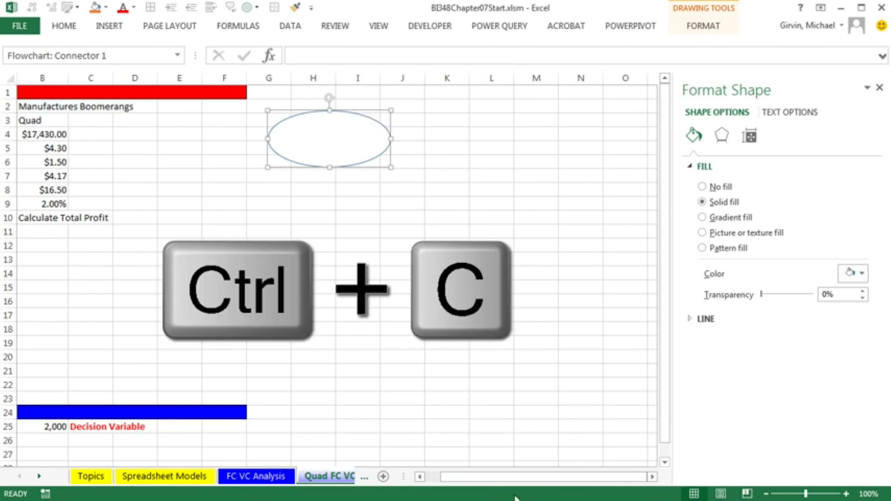
# Paste three copies of the white oval below the original, around rows 10 to 14
pyautogui.moveTo(535, 477); pyautogui.dragTo(525, 481)
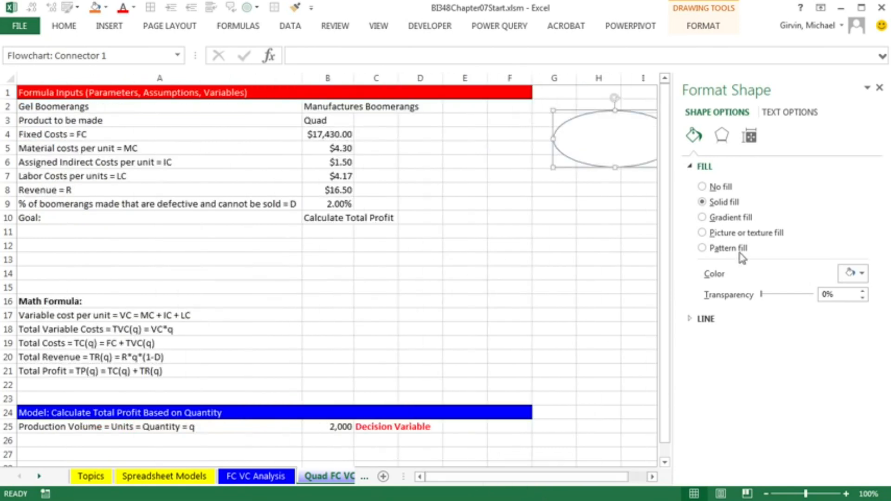
pyautogui.click(880, 88)
pyautogui.click(496, 215)
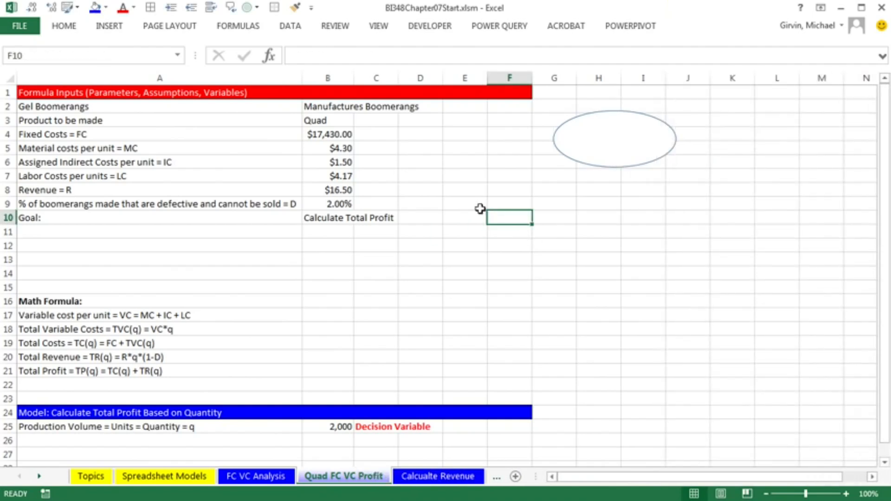
pyautogui.hotkey('ctrl', 'v')
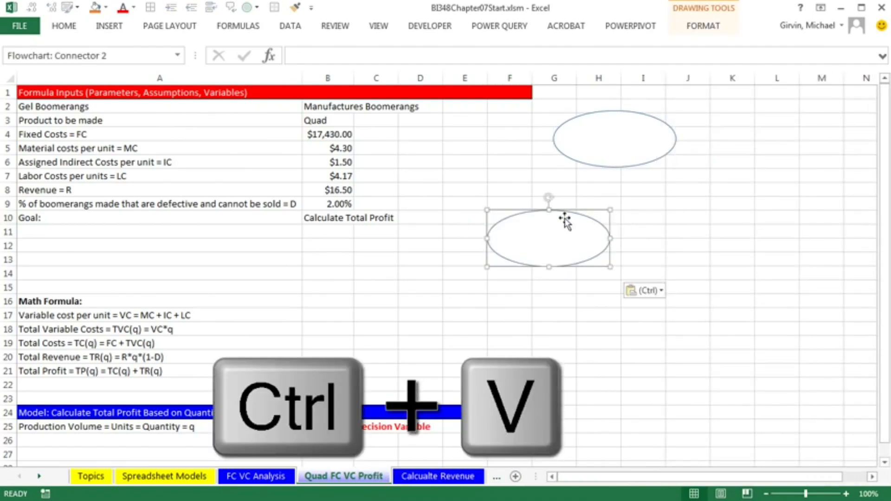
pyautogui.click(662, 216)
pyautogui.hotkey('ctrl', 'v')
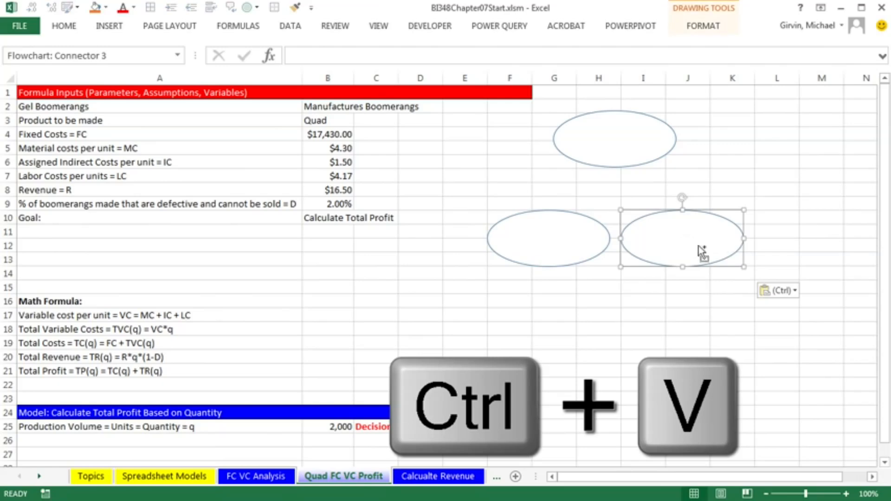
pyautogui.press('ctrl')
pyautogui.press('ctrl')
pyautogui.click(776, 214)
pyautogui.hotkey('ctrl', 'v')
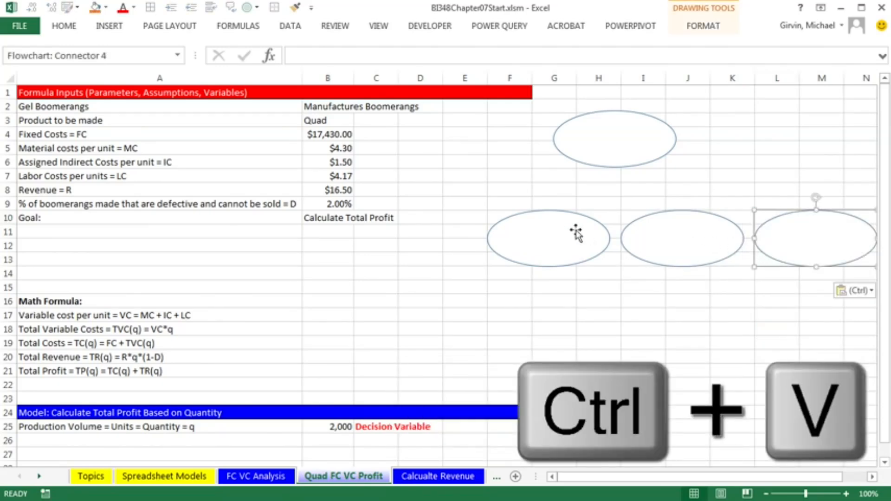
# Arrange the three pasted ovals side by side in a row spanning about columns E to M
pyautogui.moveTo(537, 217); pyautogui.dragTo(477, 217)
pyautogui.moveTo(667, 216); pyautogui.dragTo(619, 211)
pyautogui.moveTo(810, 216); pyautogui.dragTo(765, 207)
pyautogui.click(75, 315)
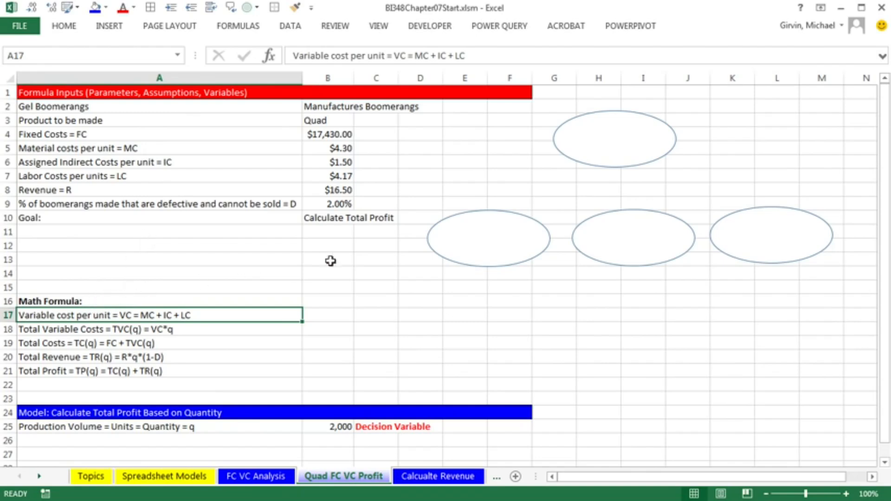
# Link the top oval's text to cell A17 and widen the oval to fit the variable cost formula
pyautogui.click(636, 143)
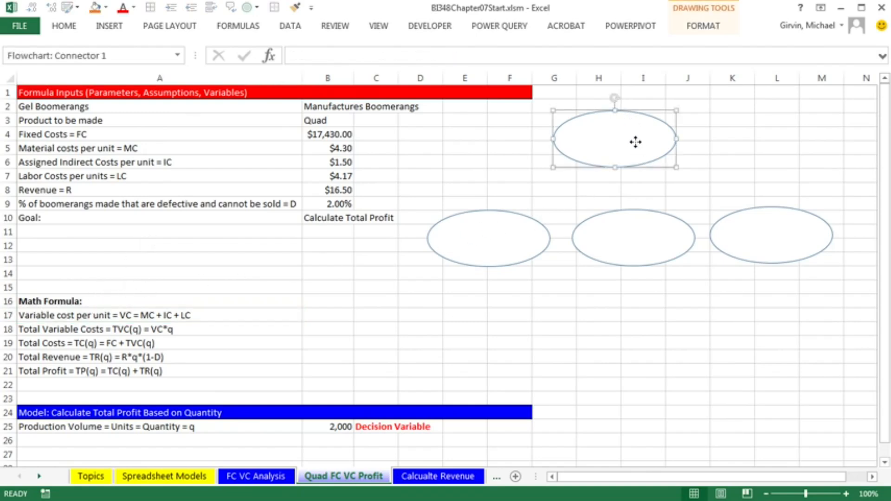
pyautogui.rightClick(609, 138)
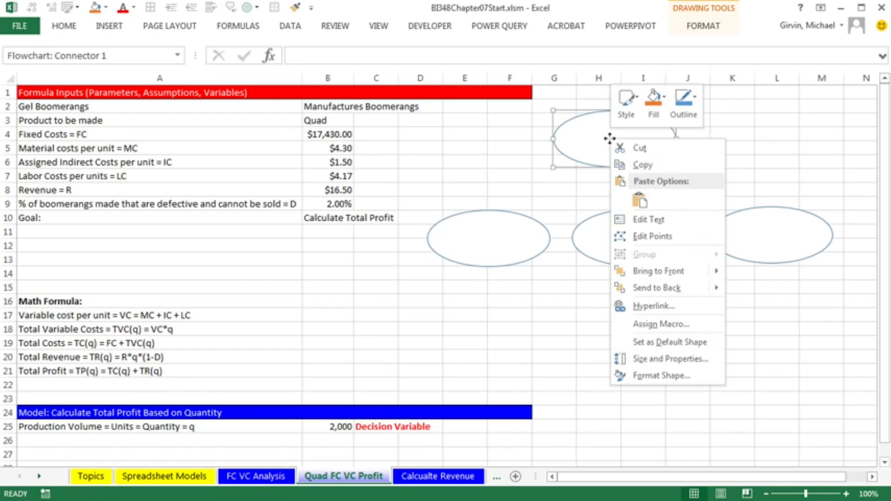
pyautogui.click(649, 222)
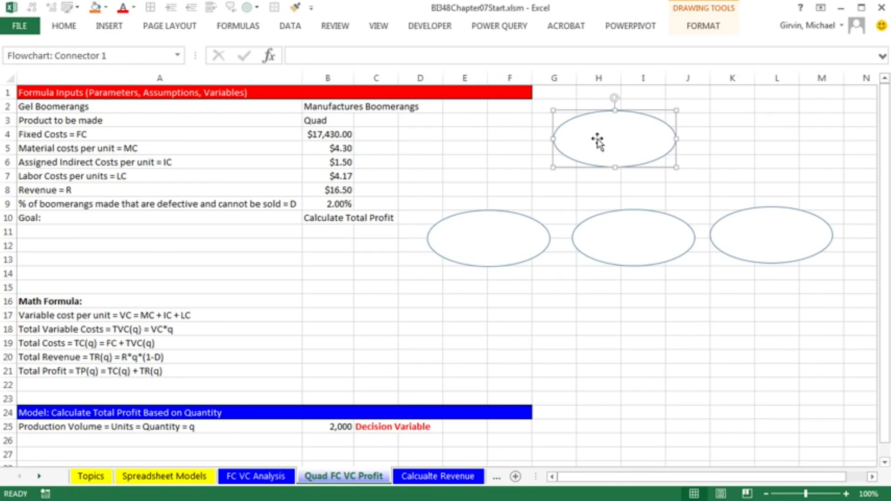
pyautogui.click(359, 55)
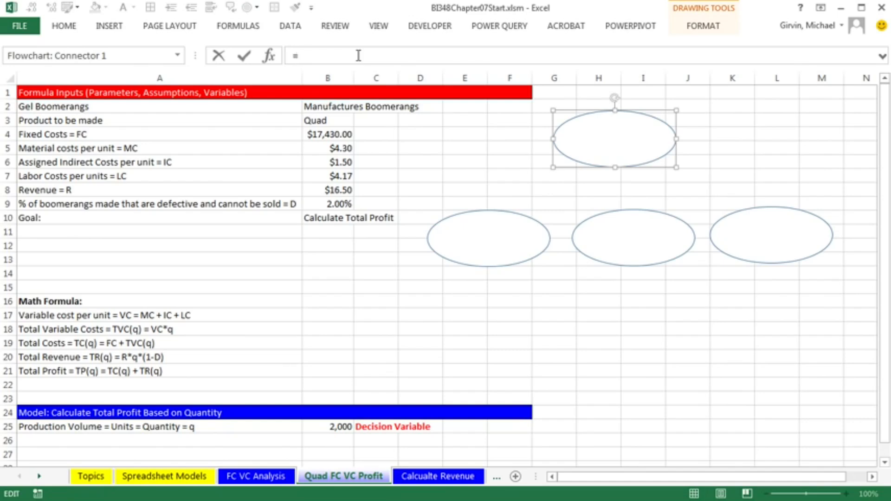
pyautogui.click(52, 315)
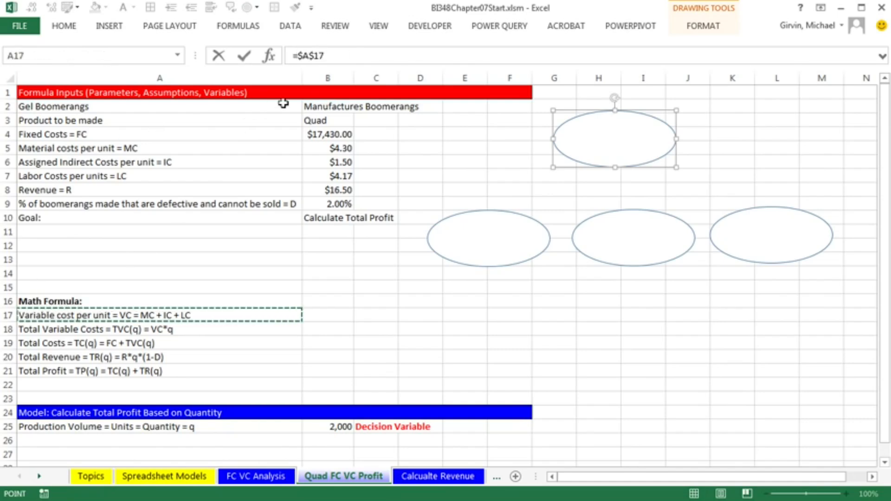
pyautogui.press('Return')
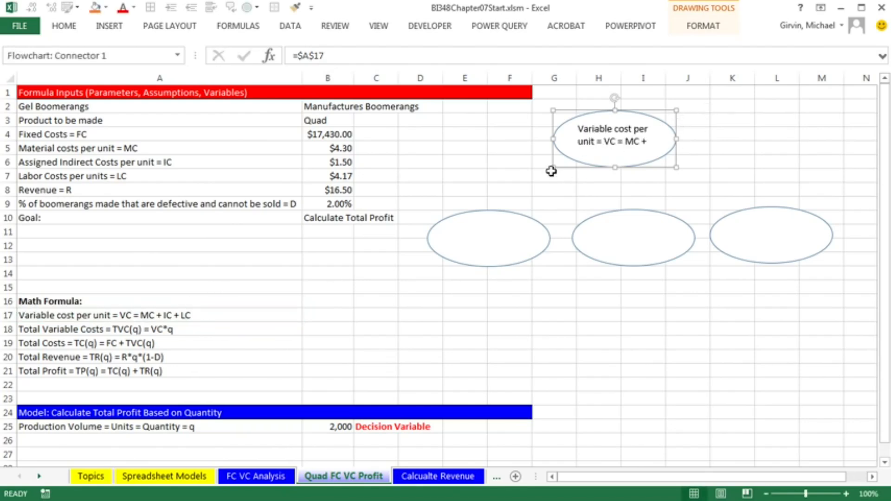
pyautogui.moveTo(552, 139); pyautogui.dragTo(524, 139)
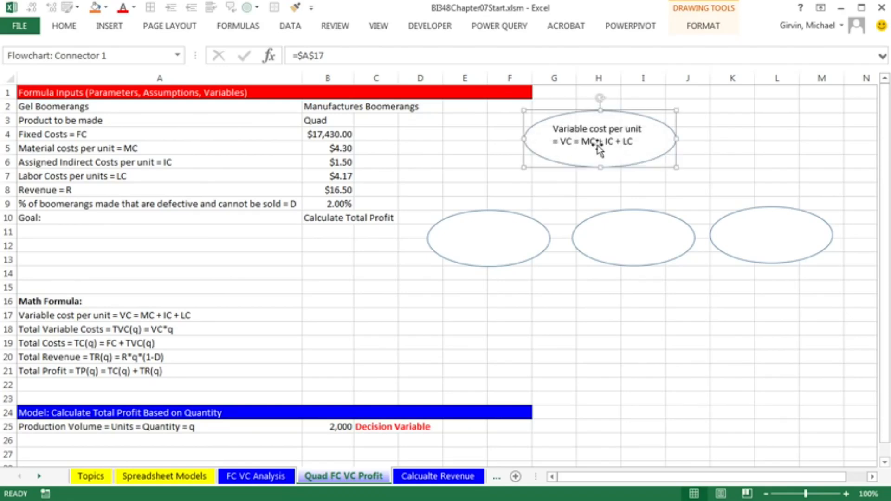
pyautogui.moveTo(585, 114); pyautogui.dragTo(631, 113)
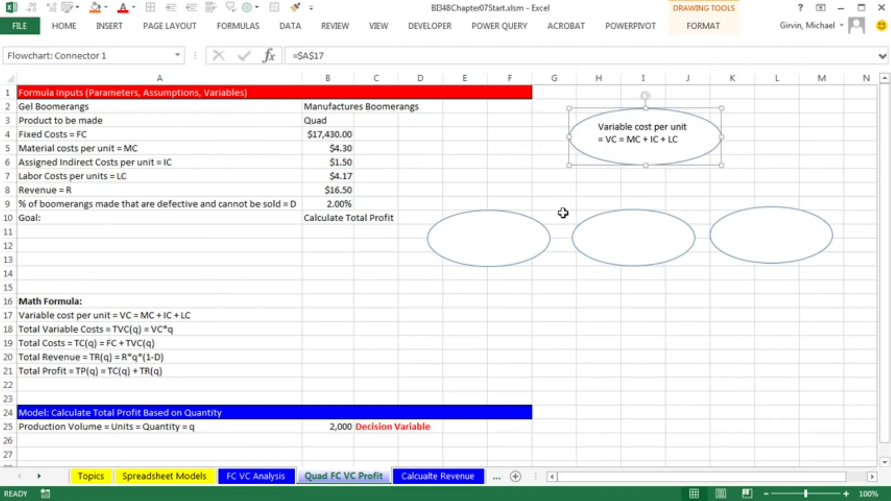
# Link the left bottom oval's text to cell A5, the material costs label
pyautogui.click(526, 222)
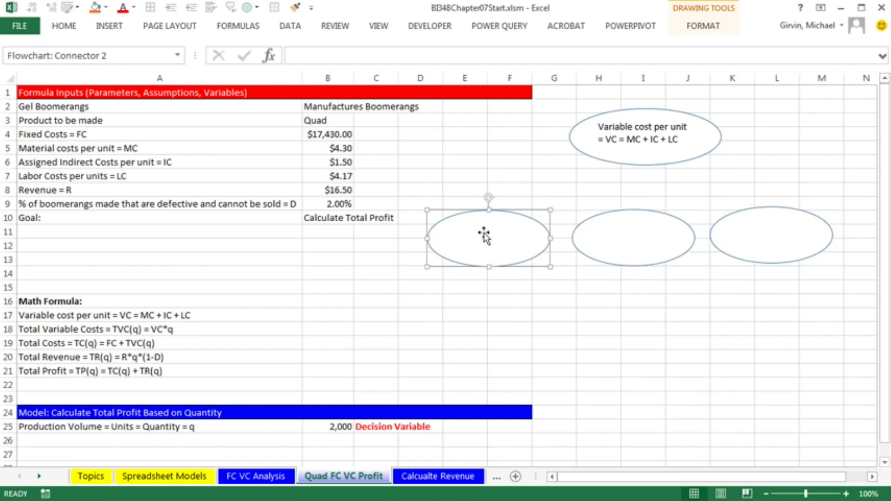
pyautogui.click(358, 56)
pyautogui.write('=')
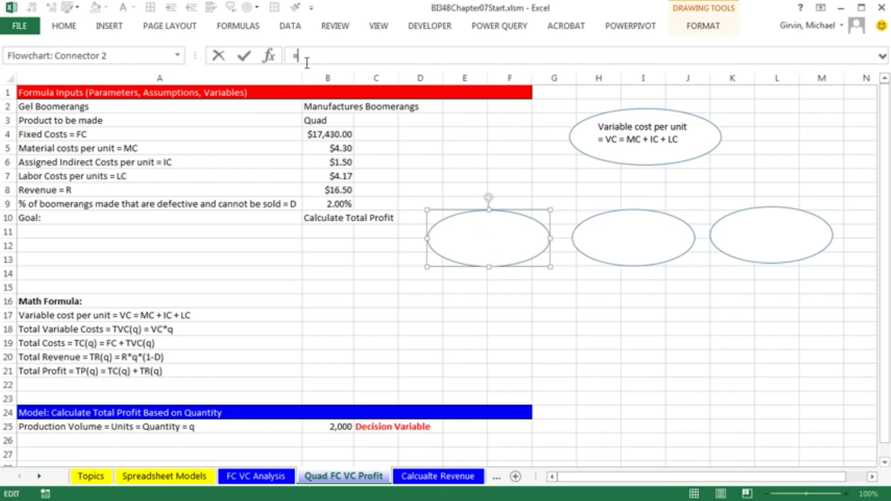
pyautogui.click(154, 149)
pyautogui.press('F4')
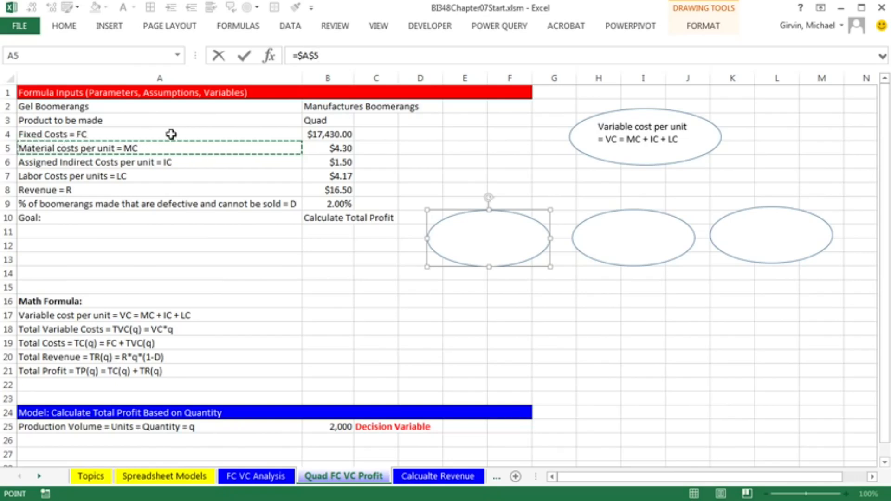
pyautogui.press('Return')
# Link the middle bottom oval's text to cell A6, the assigned indirect costs label
pyautogui.click(598, 214)
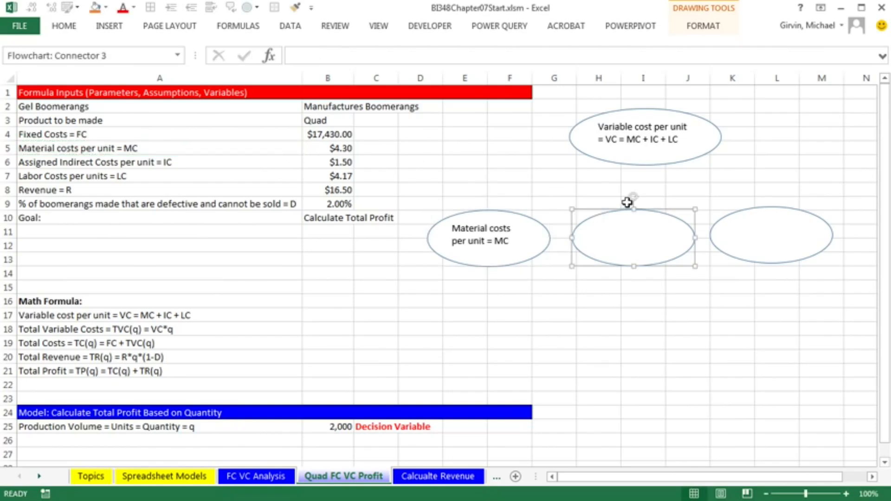
pyautogui.click(301, 57)
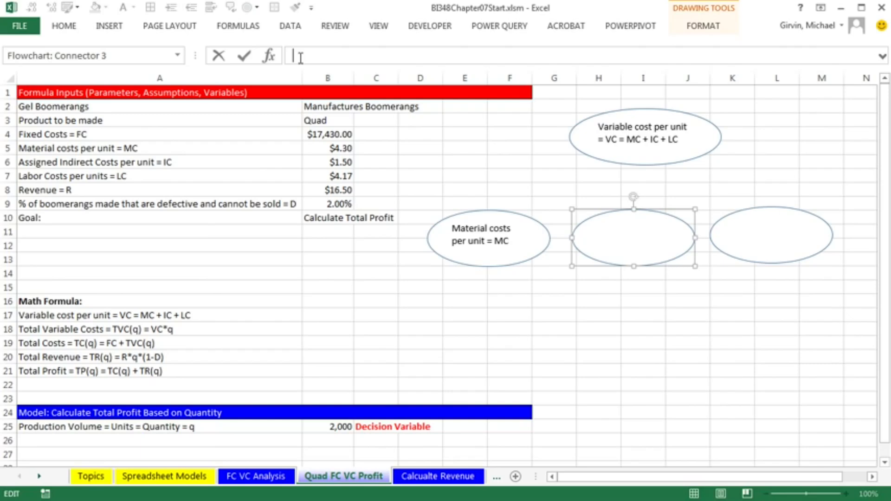
pyautogui.write('=')
pyautogui.click(81, 158)
pyautogui.press('Return')
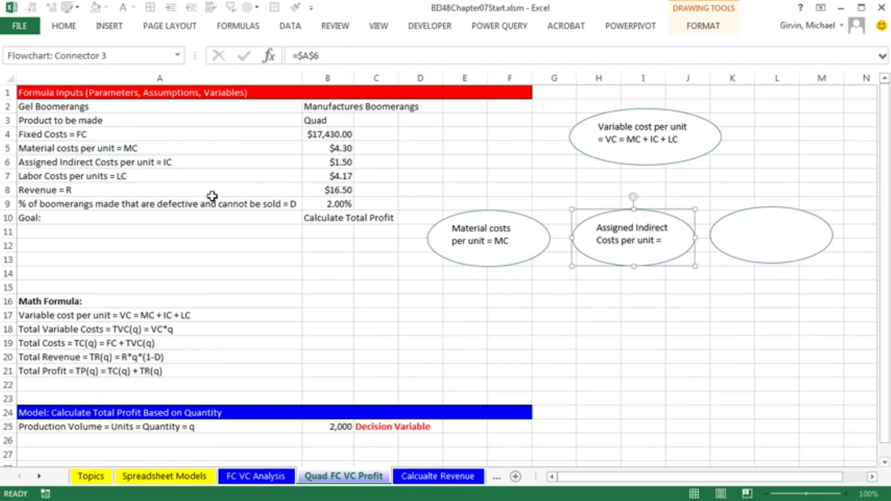
# Link the right bottom oval's text to cell A7, the labor costs label
pyautogui.click(765, 207)
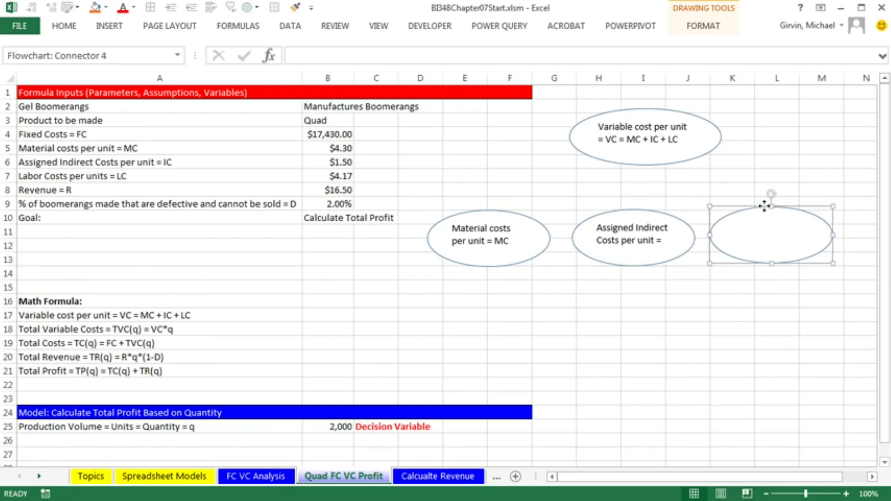
pyautogui.click(321, 58)
pyautogui.write('=')
pyautogui.click(83, 179)
pyautogui.press('Return')
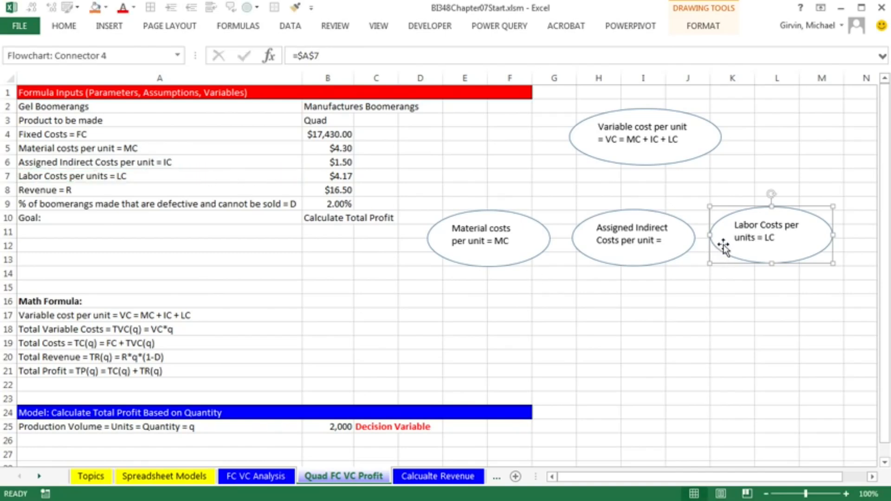
# Widen the middle oval and shift the right oval slightly to make room
pyautogui.click(657, 255)
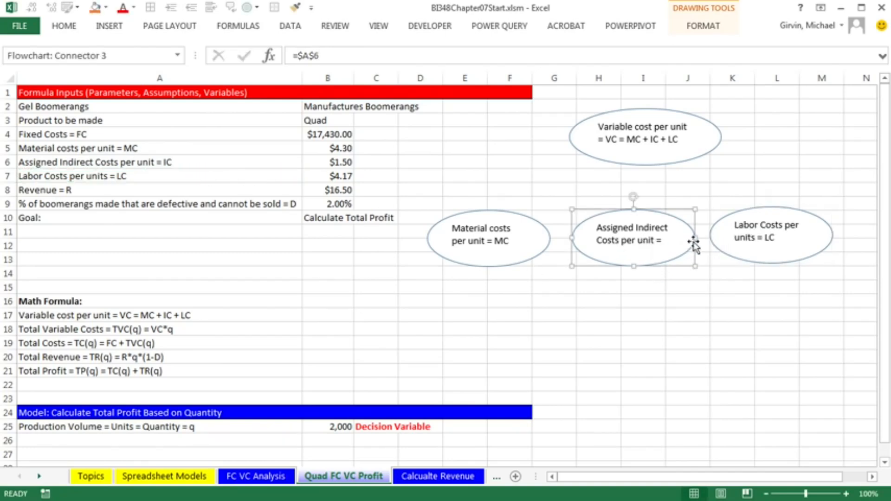
pyautogui.moveTo(696, 238); pyautogui.dragTo(708, 238)
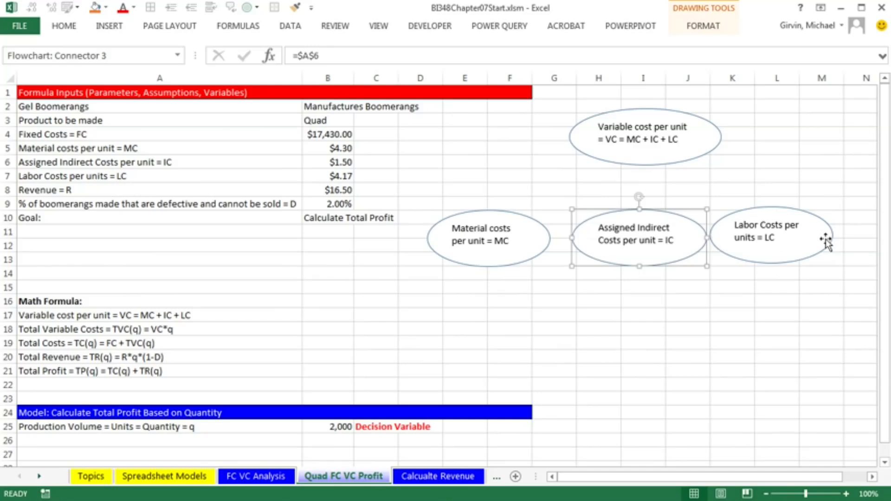
pyautogui.moveTo(810, 214); pyautogui.dragTo(822, 217)
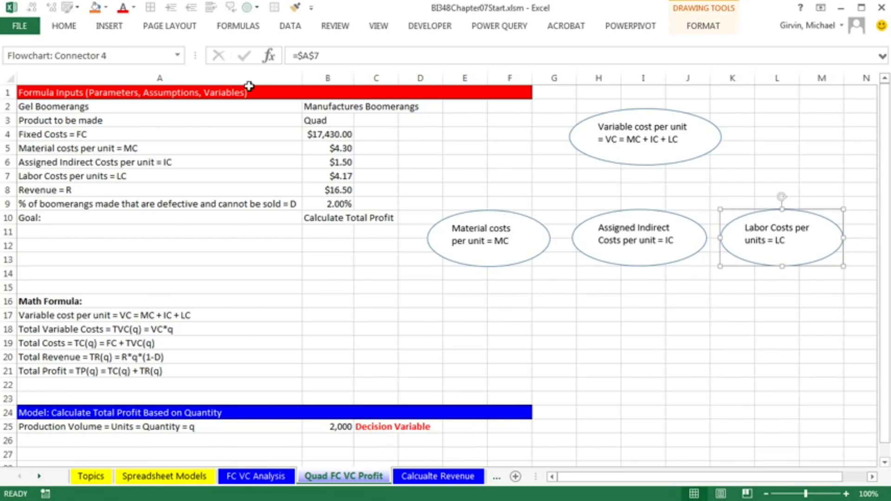
# Draw arrows in locked drawing mode from each of the three bottom ovals to the top oval
pyautogui.click(123, 29)
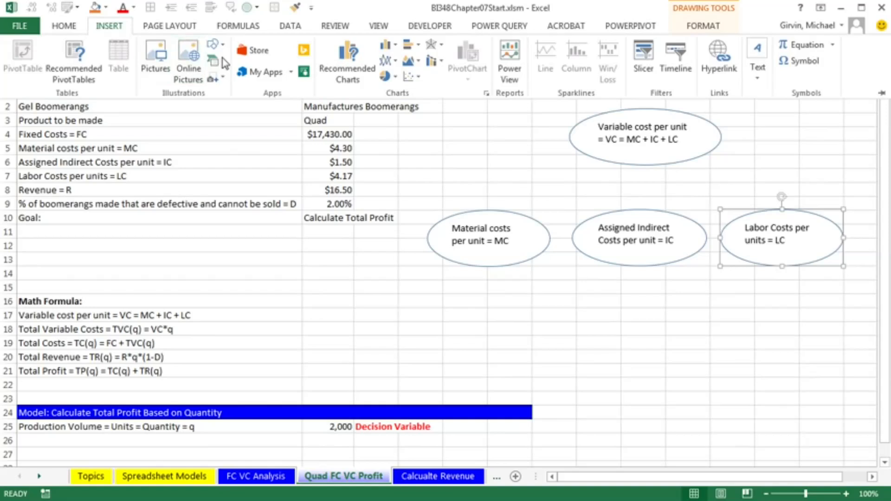
pyautogui.click(223, 47)
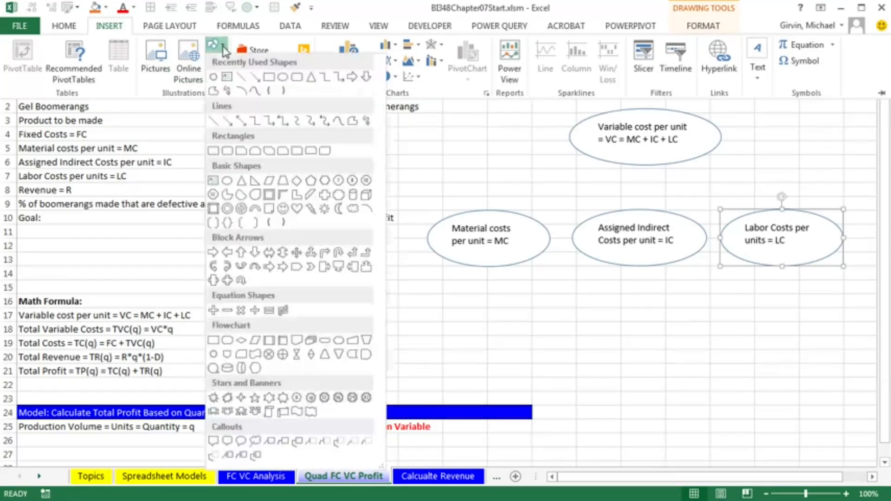
pyautogui.rightClick(228, 125)
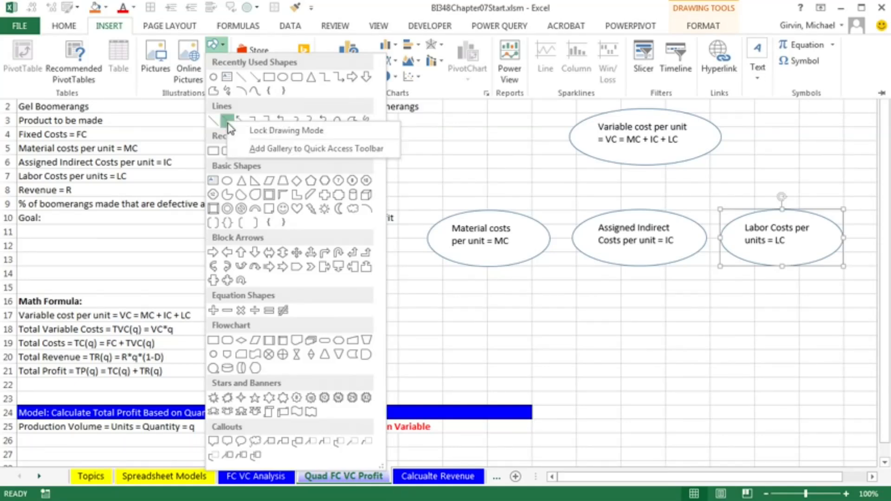
pyautogui.click(265, 132)
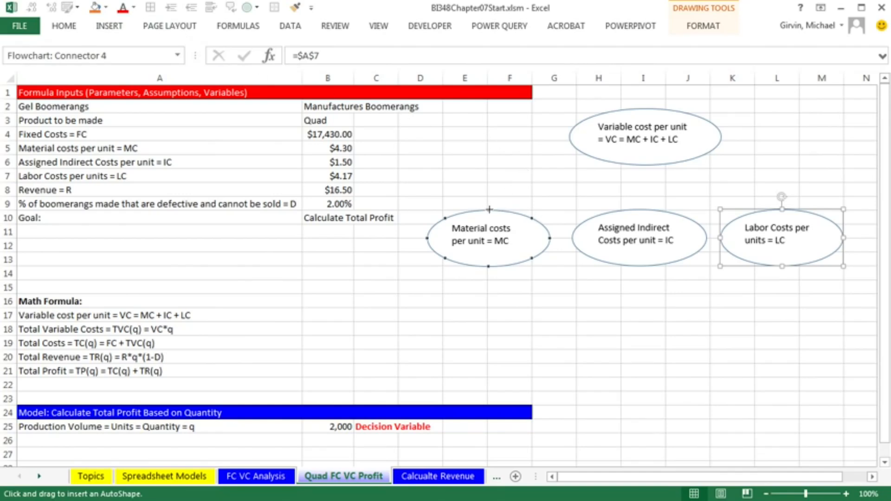
pyautogui.moveTo(490, 209); pyautogui.dragTo(584, 153)
pyautogui.moveTo(586, 151); pyautogui.dragTo(590, 157)
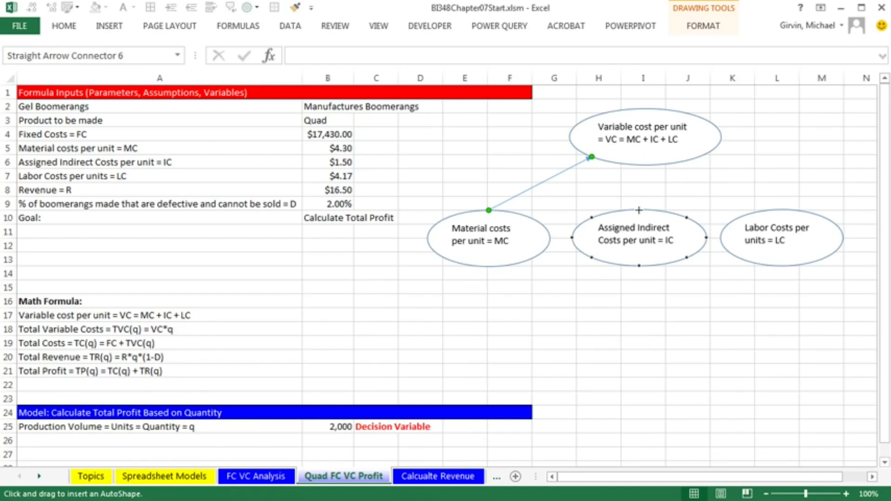
pyautogui.moveTo(639, 211); pyautogui.dragTo(645, 166)
pyautogui.moveTo(782, 209); pyautogui.dragTo(698, 157)
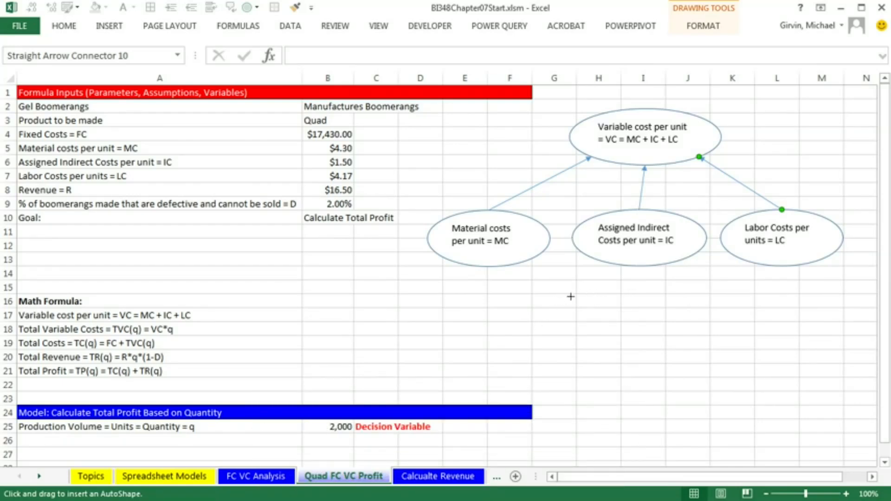
pyautogui.press('Escape')
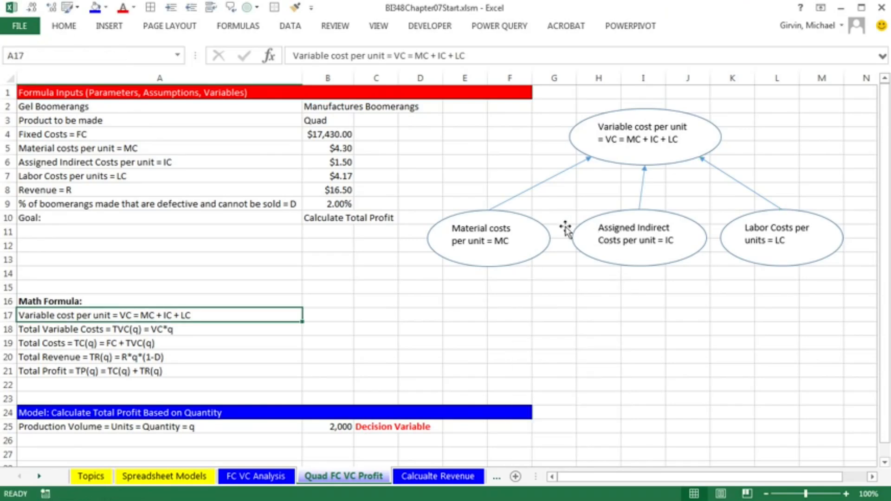
# Move the three bottom ovals upward closer to the top oval and select the left arrow
pyautogui.moveTo(525, 216); pyautogui.dragTo(550, 178)
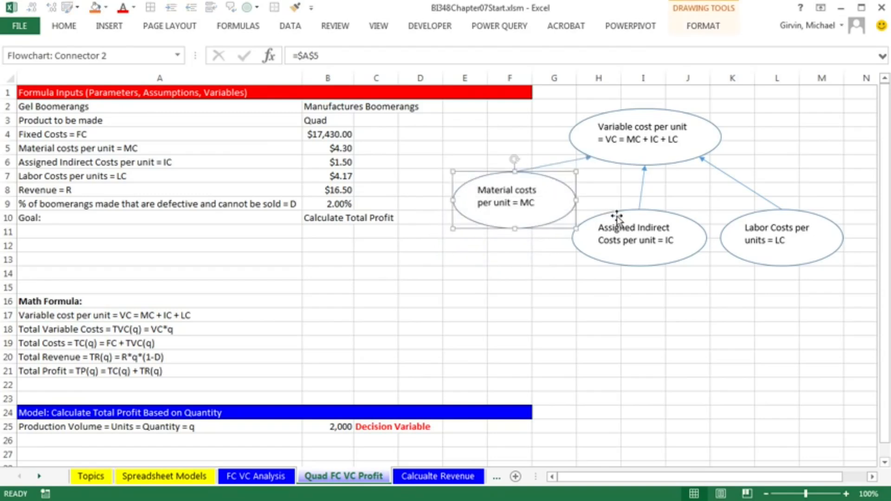
pyautogui.moveTo(613, 213); pyautogui.dragTo(621, 201)
pyautogui.moveTo(758, 215); pyautogui.dragTo(758, 199)
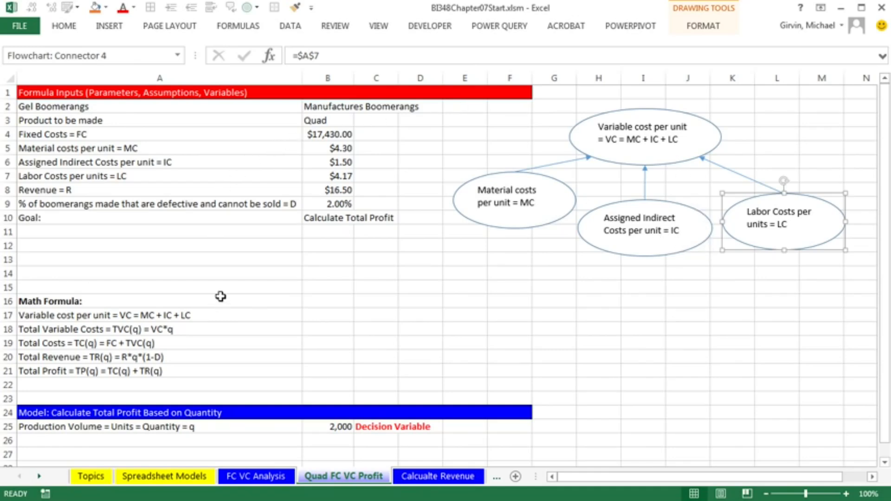
pyautogui.click(569, 162)
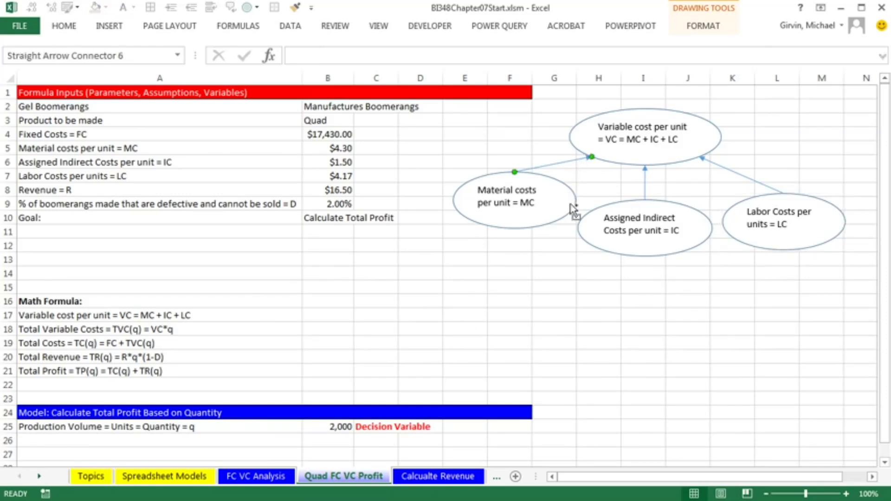
pyautogui.click(576, 211)
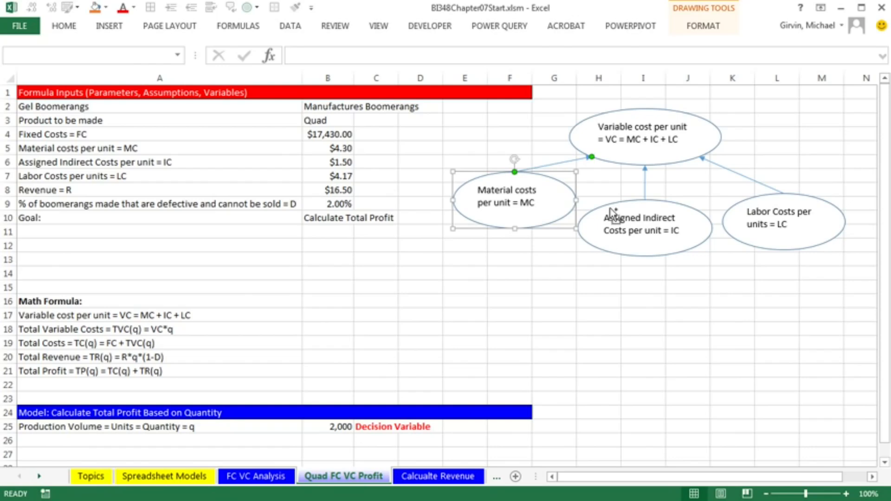
pyautogui.keyDown('ctrl'); pyautogui.click(612, 212); pyautogui.keyUp('ctrl')
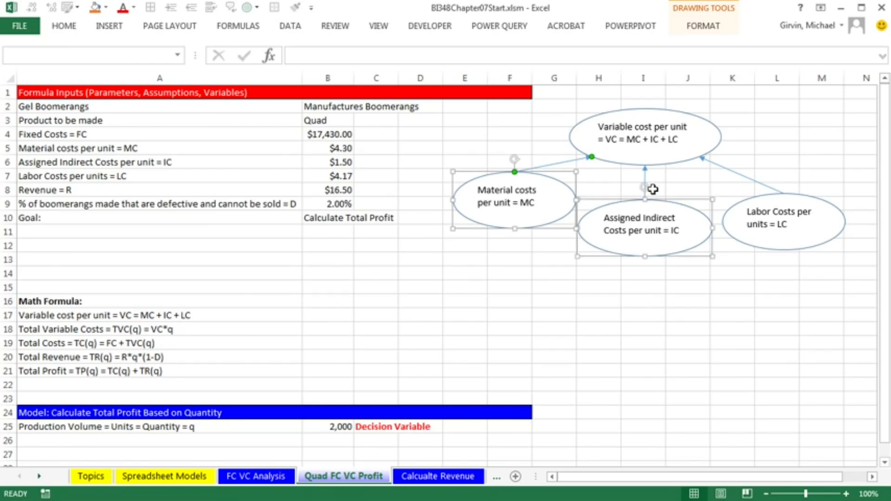
pyautogui.click(720, 325)
pyautogui.click(633, 295)
# Select all diagram objects with Go To Special Objects and move the whole diagram down to about rows 14–24
pyautogui.press('F5')
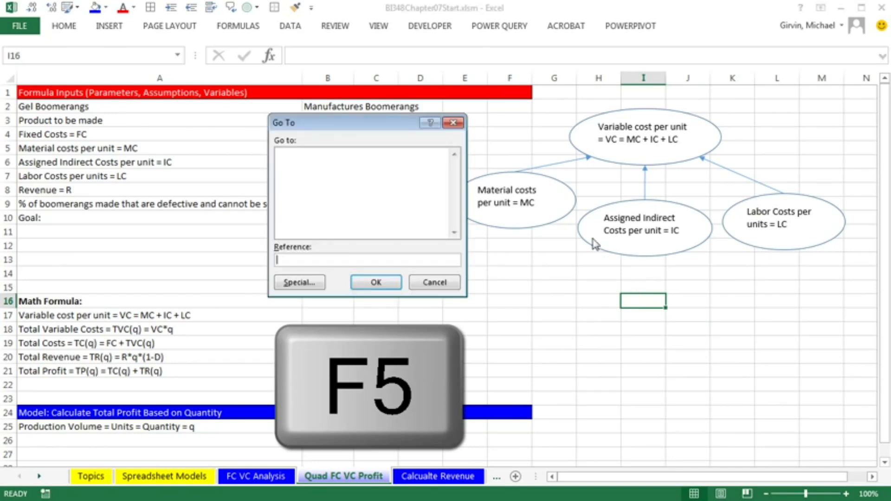
pyautogui.click(300, 282)
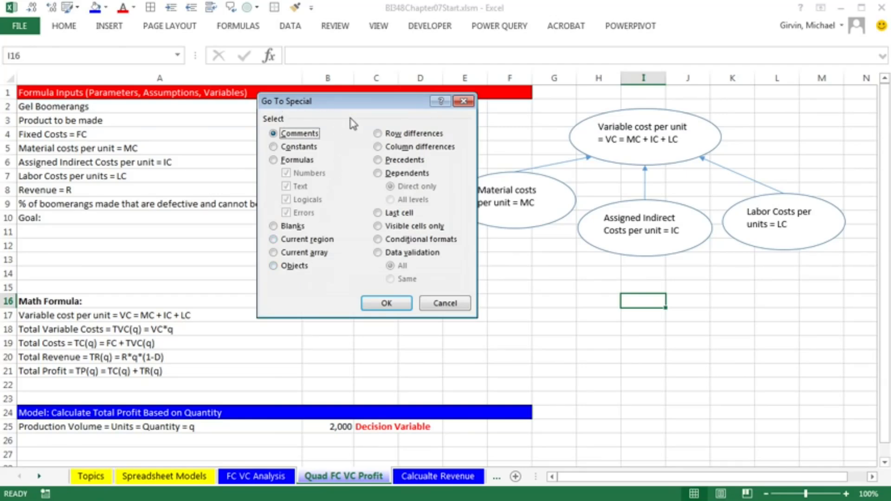
pyautogui.click(273, 268)
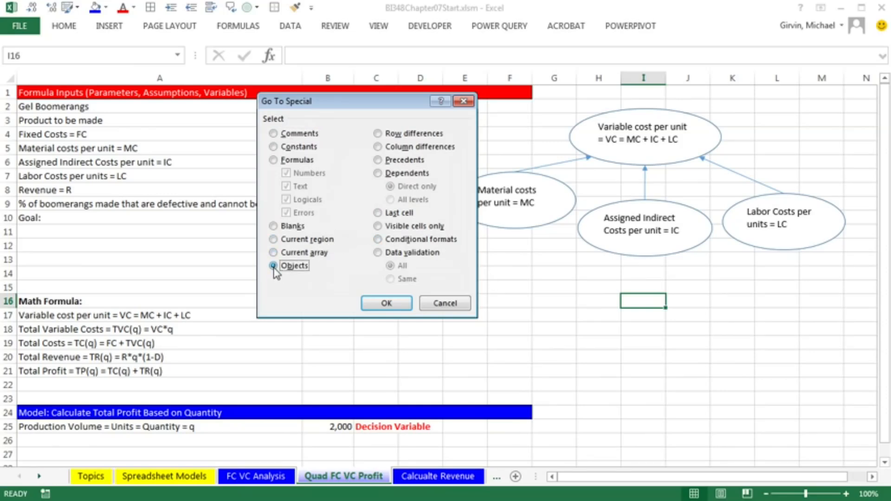
pyautogui.click(386, 304)
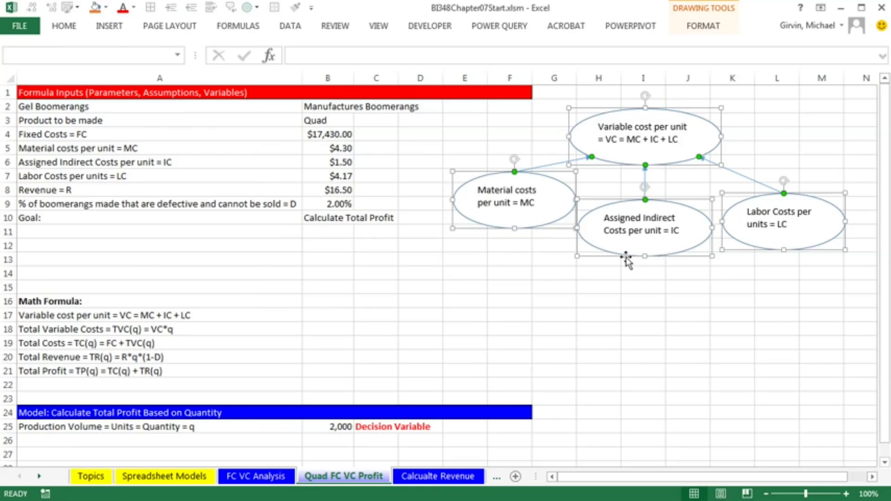
pyautogui.moveTo(626, 257); pyautogui.dragTo(614, 424)
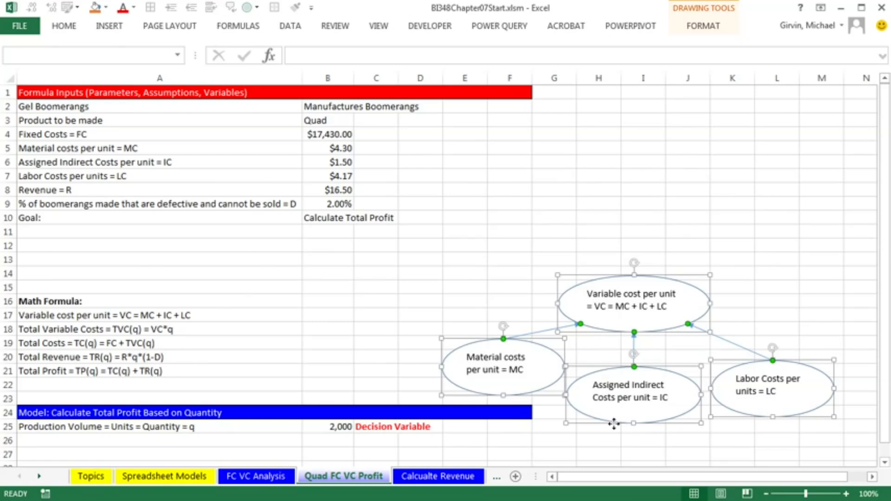
pyautogui.click(596, 235)
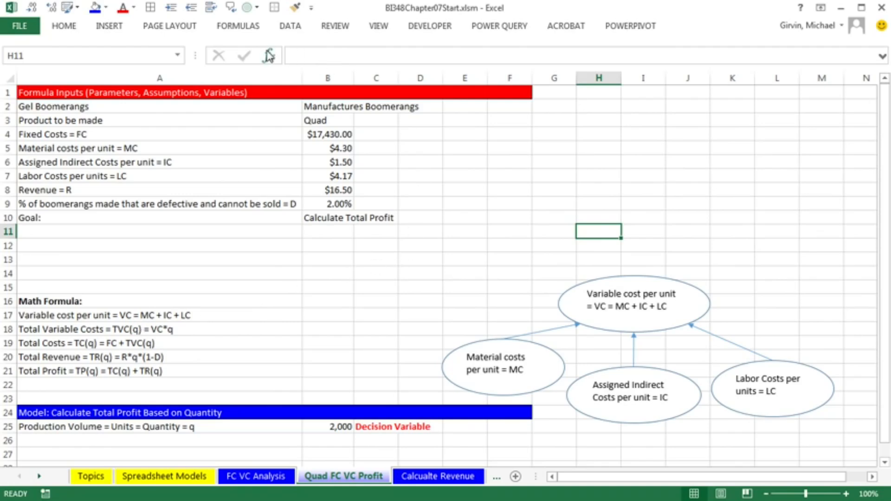
# Copy the variable cost oval, paste it above, link its text to cell A18 (total variable costs) and position it
pyautogui.click(652, 280)
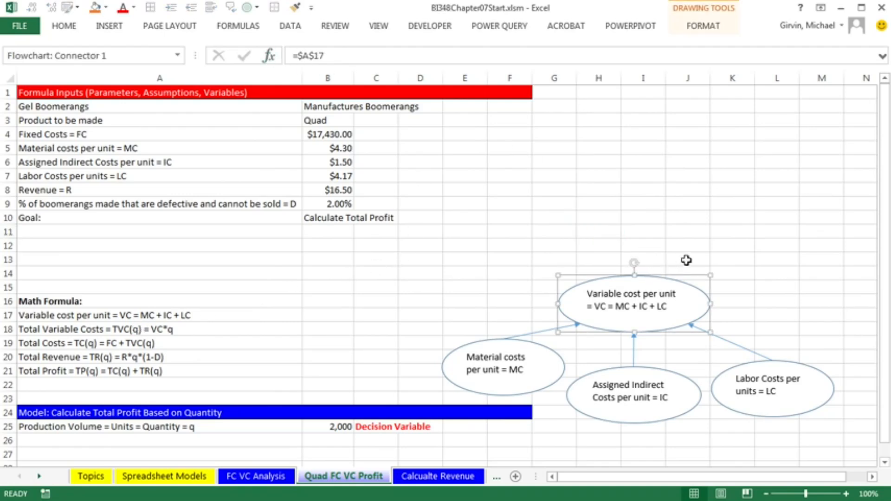
pyautogui.hotkey('ctrl', 'c')
pyautogui.click(597, 216)
pyautogui.hotkey('ctrl', 'v')
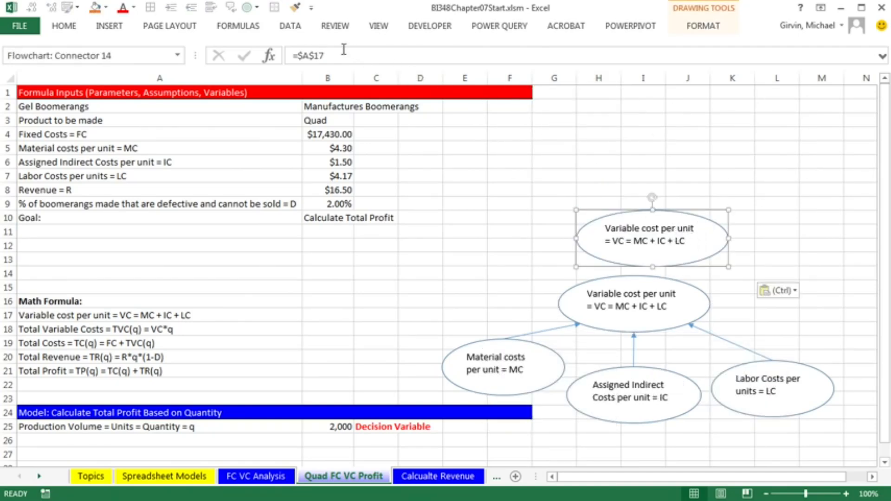
pyautogui.moveTo(343, 55); pyautogui.dragTo(303, 54)
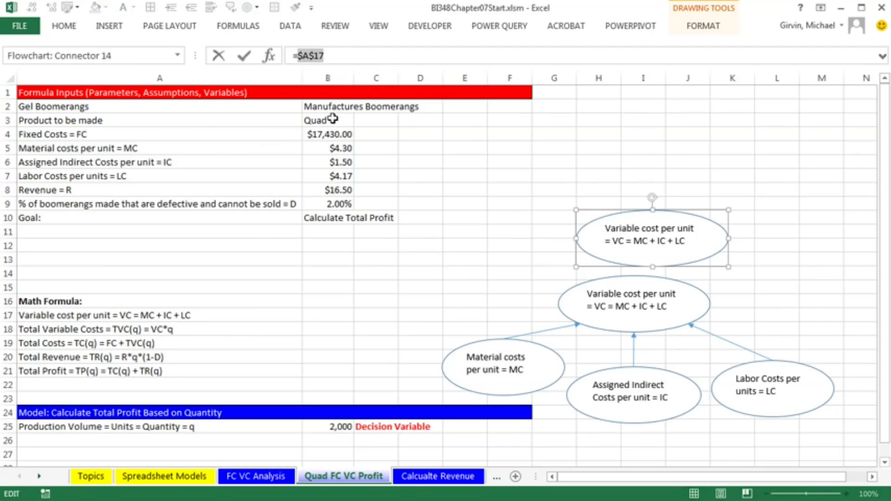
pyautogui.click(48, 328)
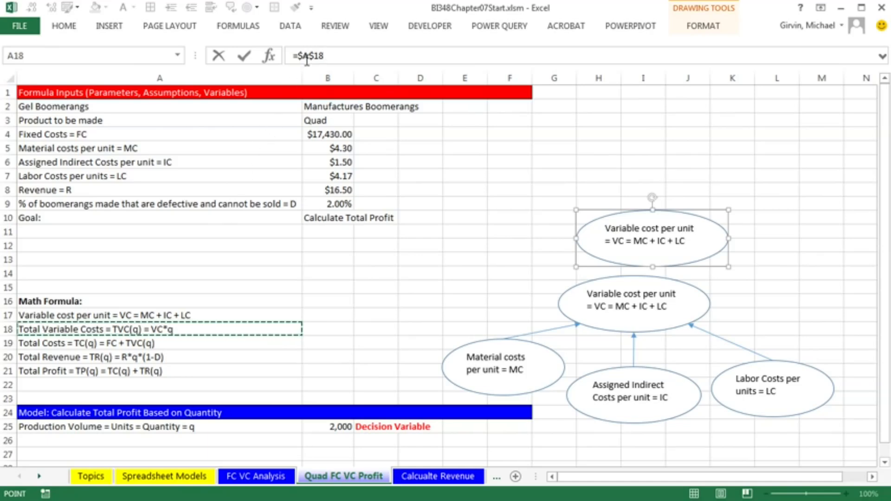
pyautogui.press('Return')
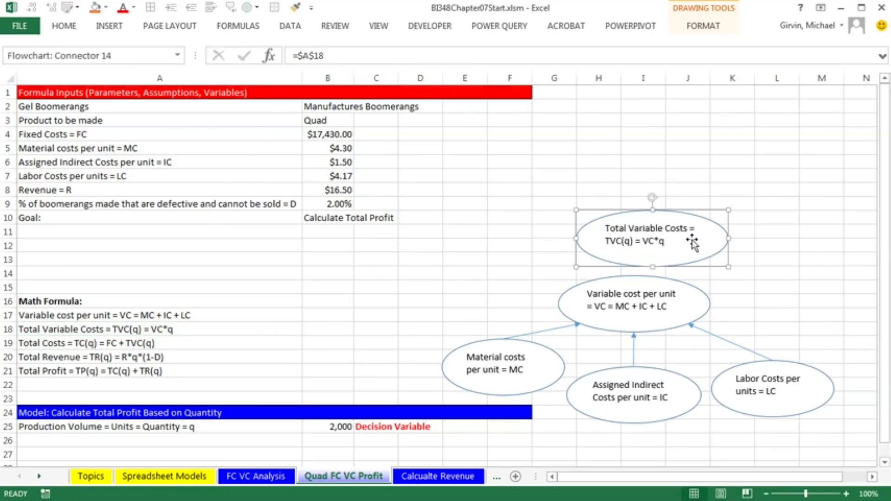
pyautogui.moveTo(619, 213); pyautogui.dragTo(616, 192)
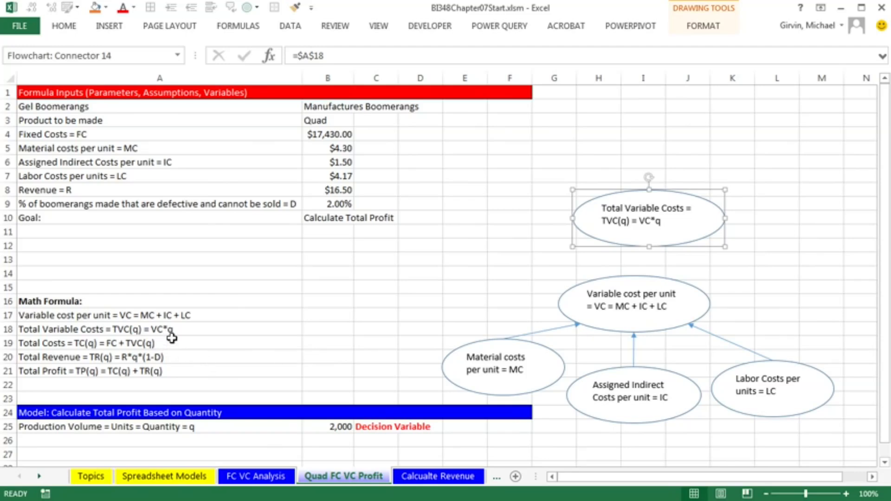
# Paste another oval copy, link its text to cell A25, the production volume label, and place it left of the variable cost oval
pyautogui.click(419, 239)
pyautogui.hotkey('ctrl', 'v')
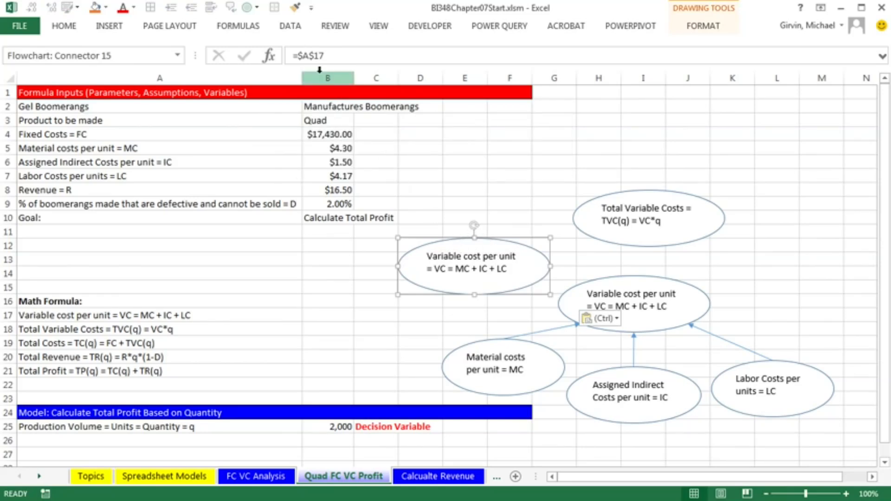
pyautogui.moveTo(297, 56); pyautogui.dragTo(338, 58)
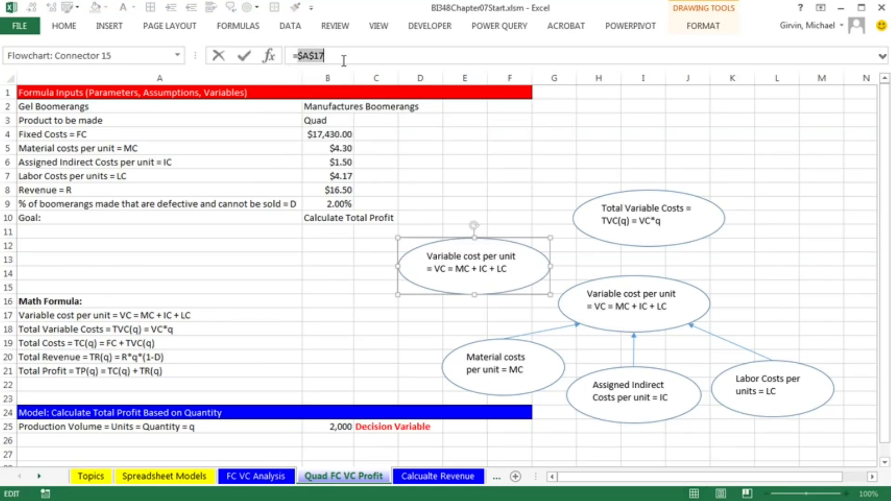
pyautogui.click(177, 428)
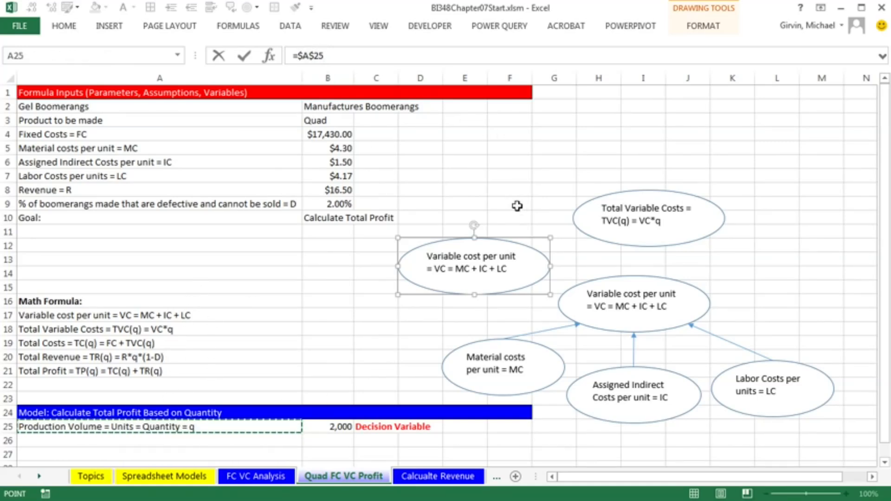
pyautogui.press('Return')
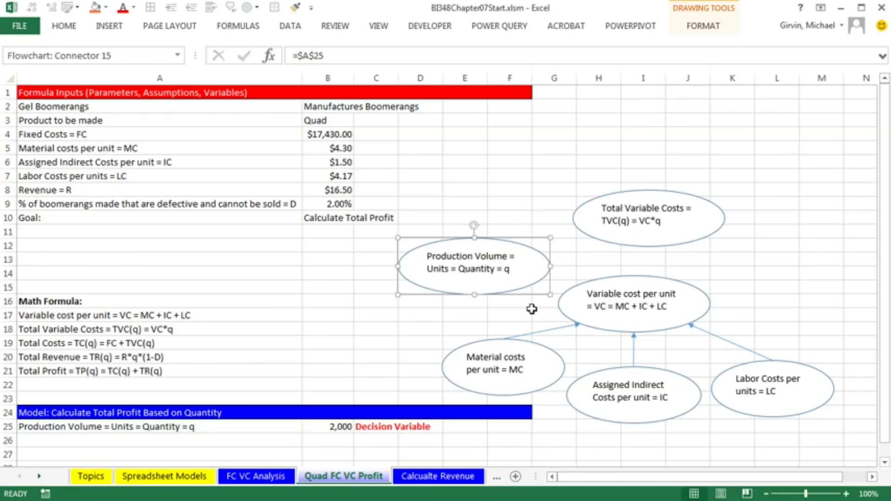
pyautogui.moveTo(513, 249); pyautogui.dragTo(503, 264)
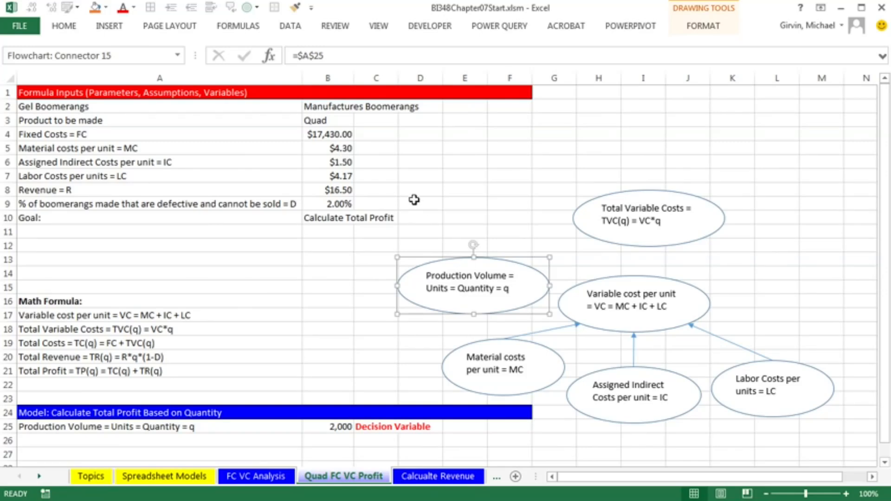
# Draw arrows in locked drawing mode from the variable cost and production volume ovals to the total variable costs oval
pyautogui.click(110, 26)
pyautogui.click(226, 48)
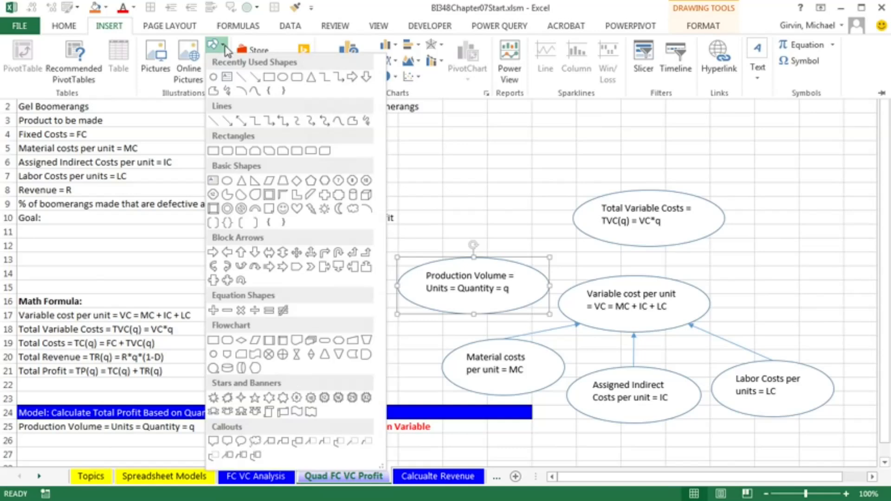
pyautogui.rightClick(228, 122)
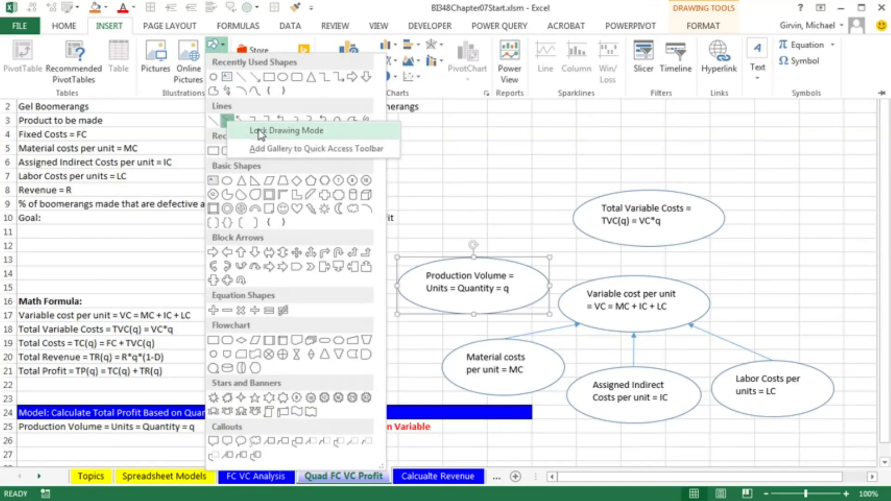
pyautogui.click(258, 131)
pyautogui.hotkey('ctrl', 'F1')
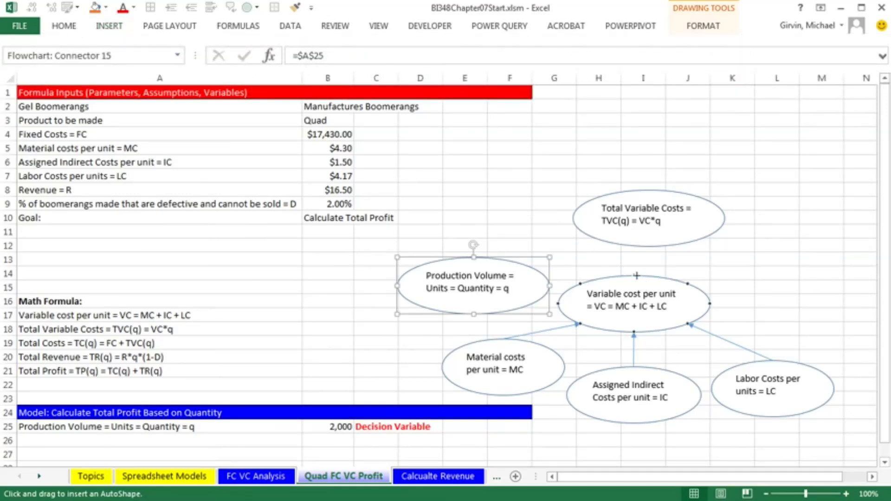
pyautogui.moveTo(633, 274); pyautogui.dragTo(640, 247)
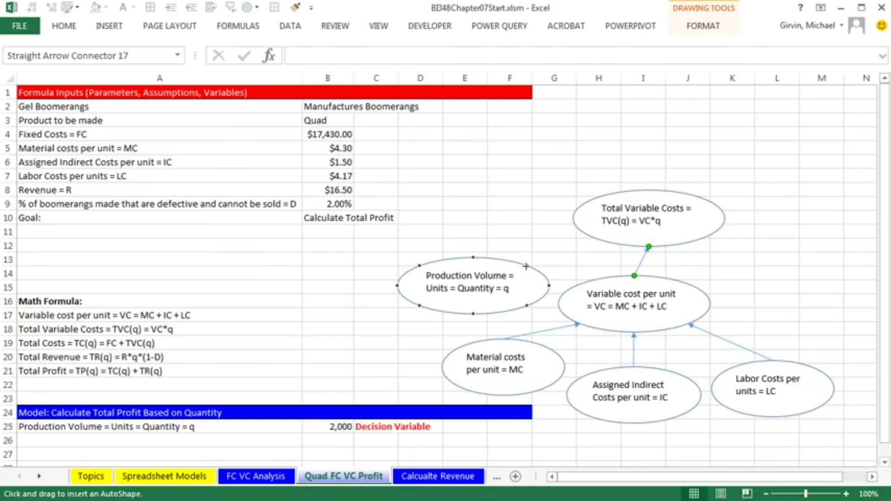
pyautogui.moveTo(532, 262); pyautogui.dragTo(595, 239)
pyautogui.press('Escape')
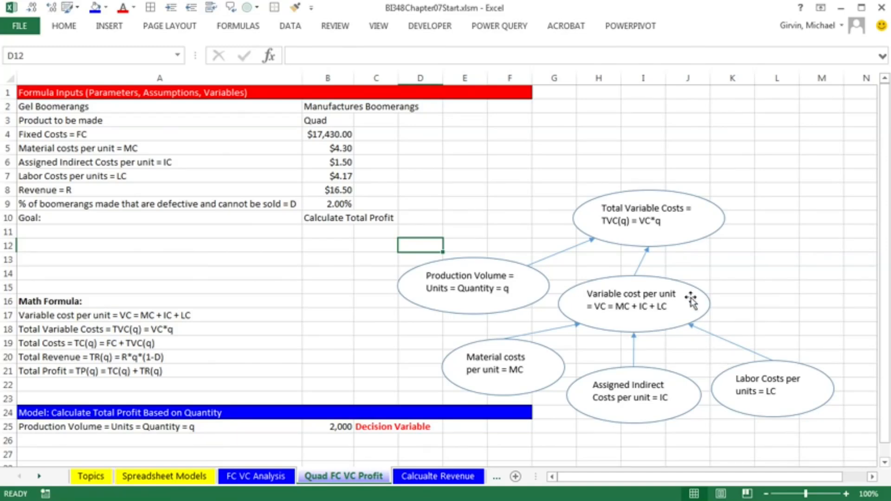
# Copy the total variable costs oval, paste it above, and link the new oval's text to cell A19, the total costs formula
pyautogui.click(610, 200)
pyautogui.hotkey('ctrl', 'c')
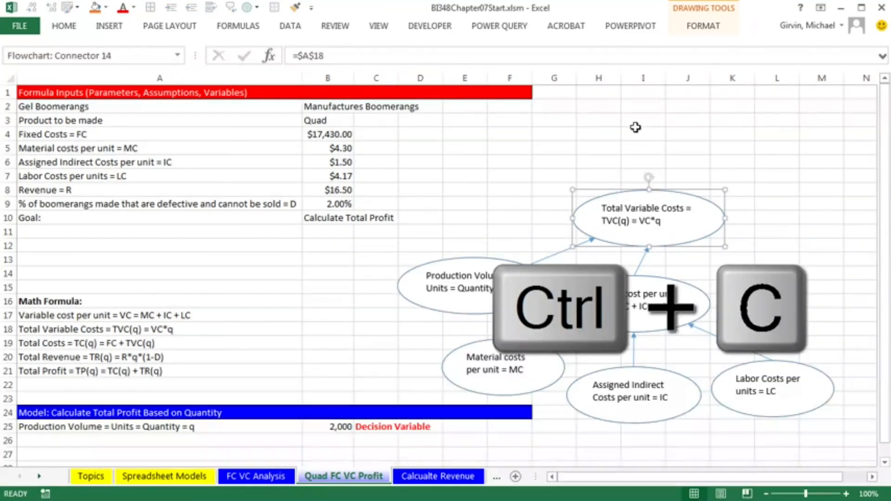
pyautogui.click(621, 144)
pyautogui.hotkey('ctrl', 'v')
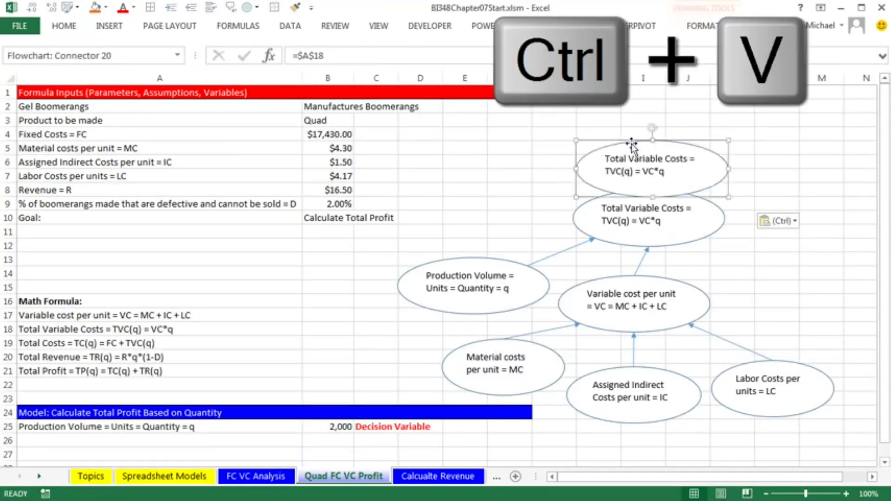
pyautogui.moveTo(629, 141); pyautogui.dragTo(621, 121)
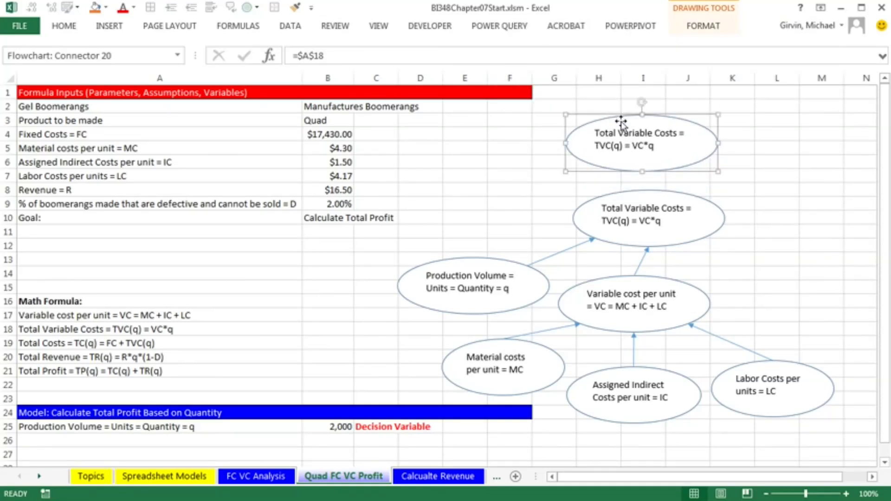
pyautogui.moveTo(295, 56); pyautogui.dragTo(349, 64)
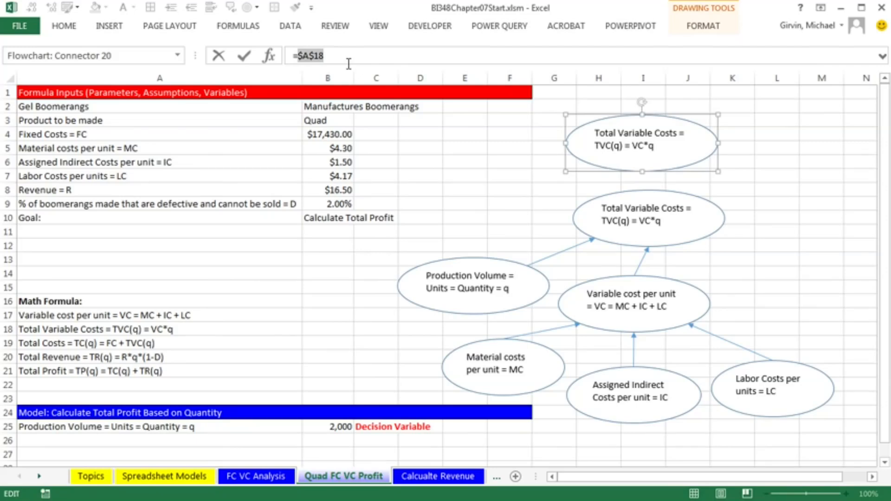
pyautogui.click(63, 343)
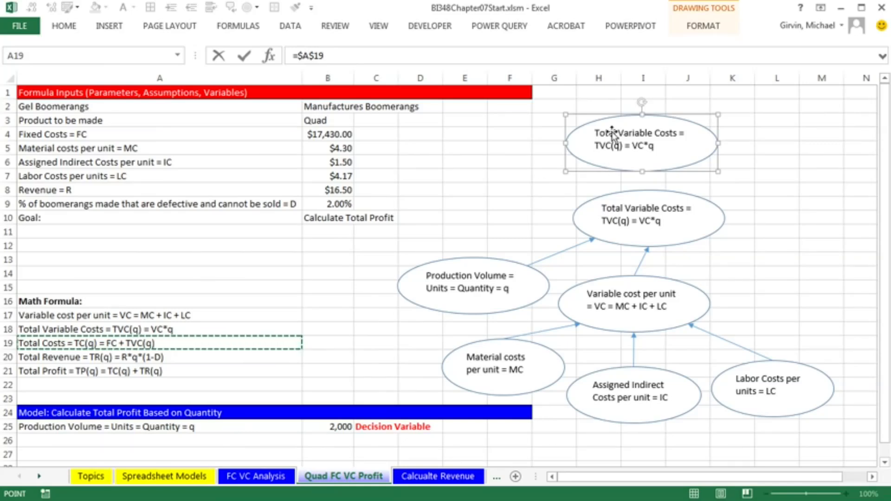
pyautogui.press('Return')
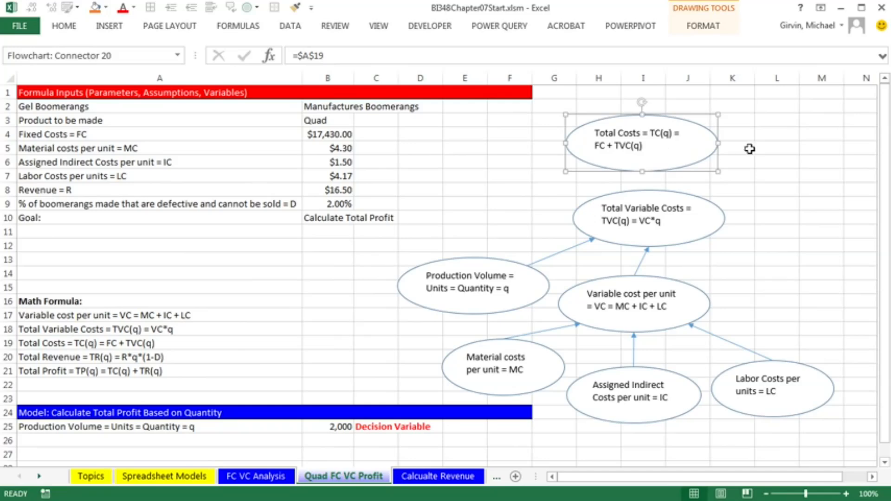
pyautogui.click(763, 137)
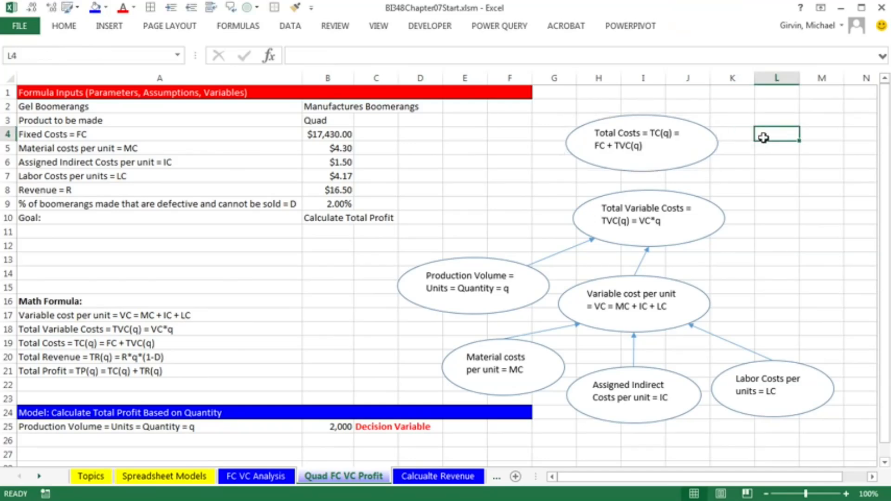
# Paste another oval copy, link its text to cell A4, the fixed costs label, and place it right of the total variable costs oval
pyautogui.hotkey('ctrl', 'v')
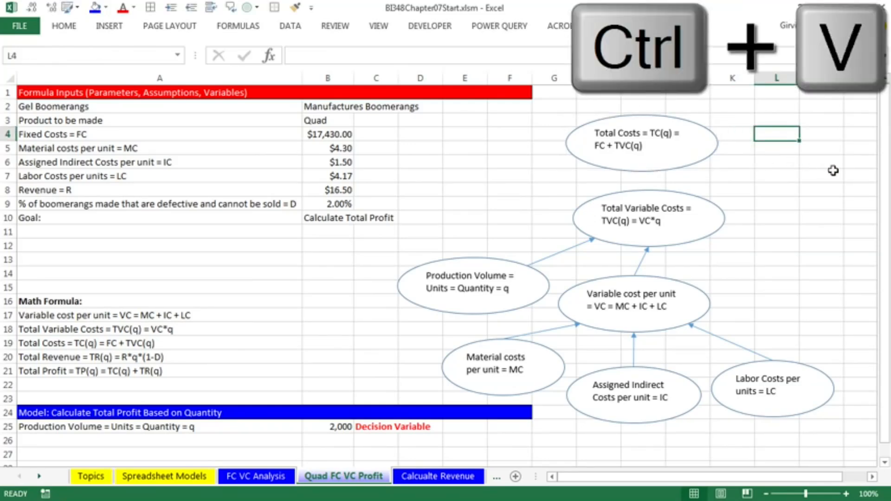
pyautogui.moveTo(804, 132); pyautogui.dragTo(768, 152)
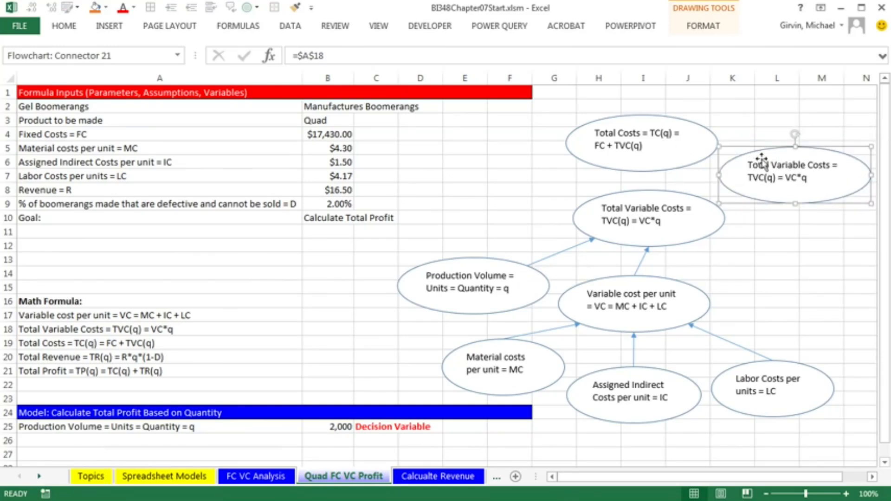
pyautogui.doubleClick(306, 55)
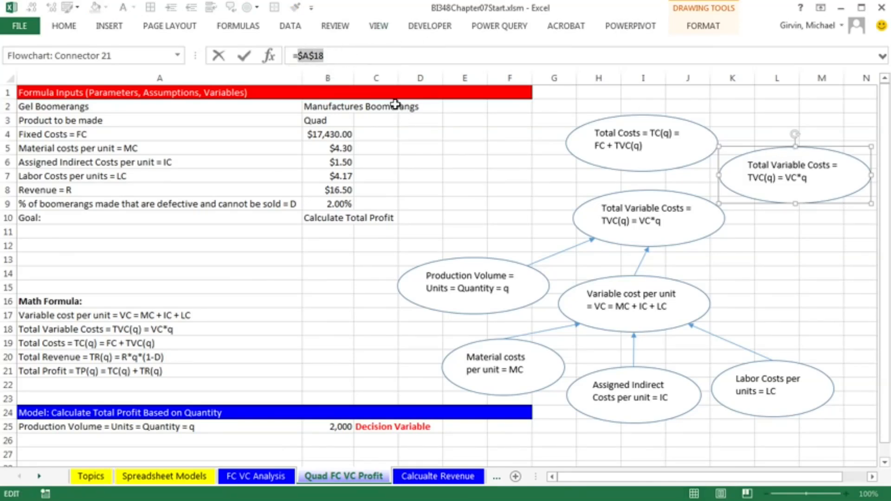
pyautogui.click(95, 134)
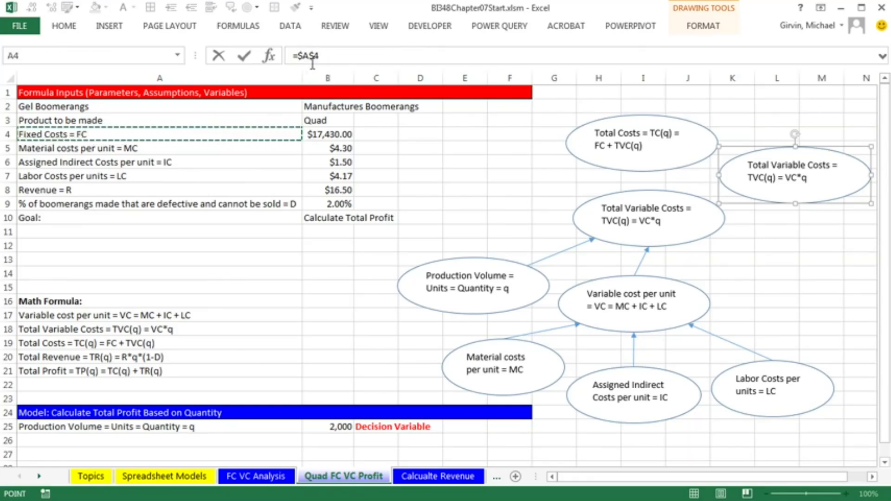
pyautogui.press('Return')
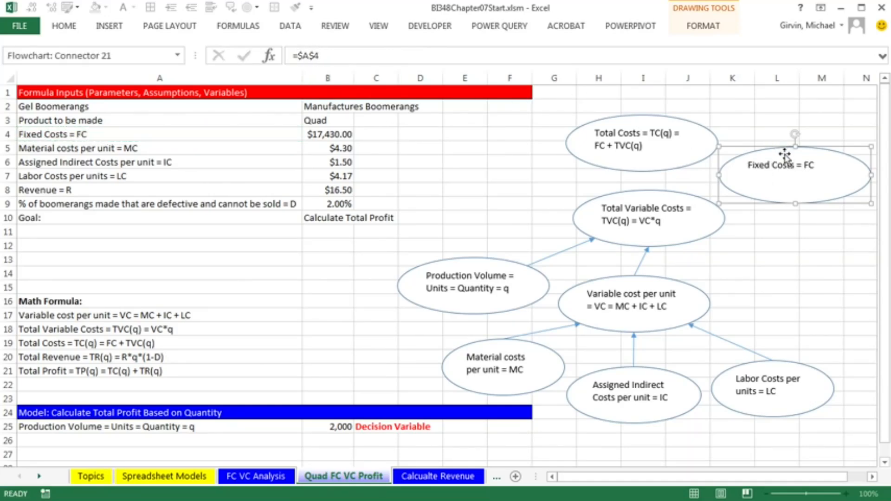
pyautogui.moveTo(808, 194); pyautogui.dragTo(822, 233)
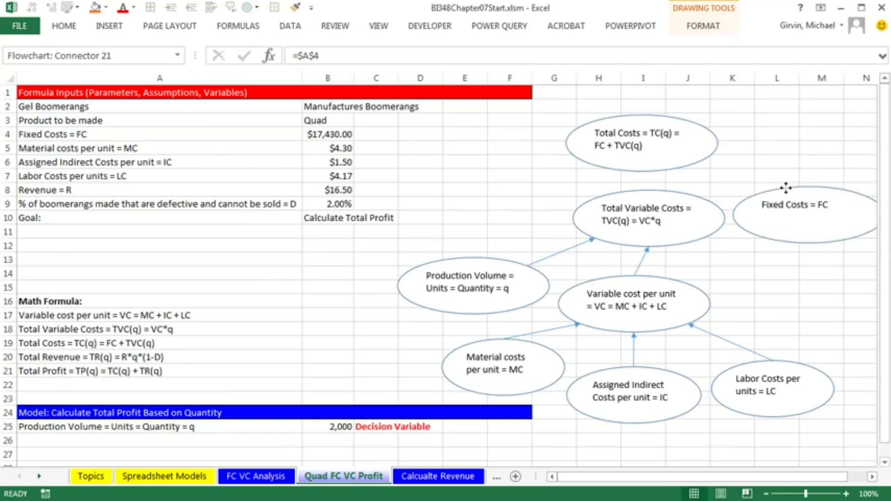
# Draw arrows in locked drawing mode from the fixed costs and total variable costs ovals to the total costs oval
pyautogui.click(112, 27)
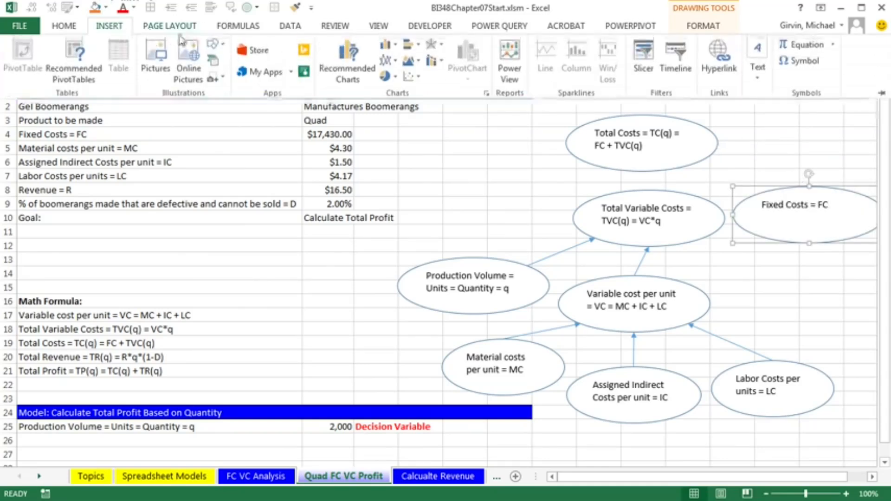
pyautogui.click(226, 50)
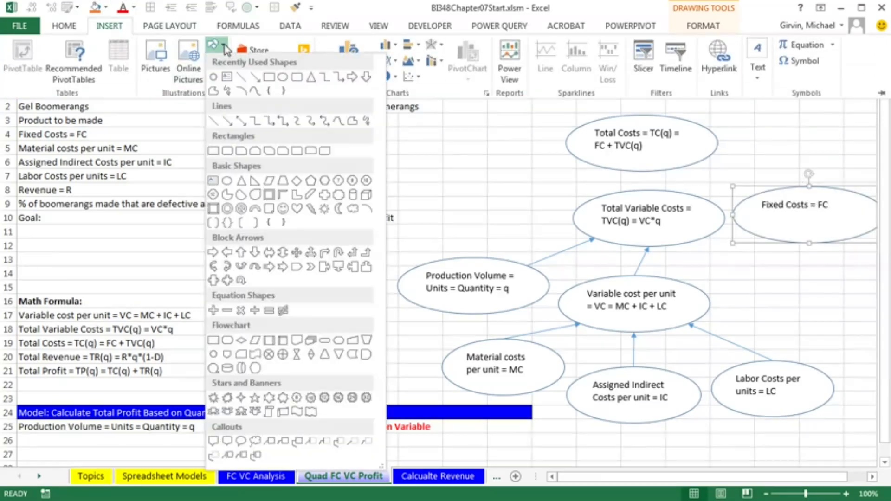
pyautogui.rightClick(231, 124)
pyautogui.click(254, 130)
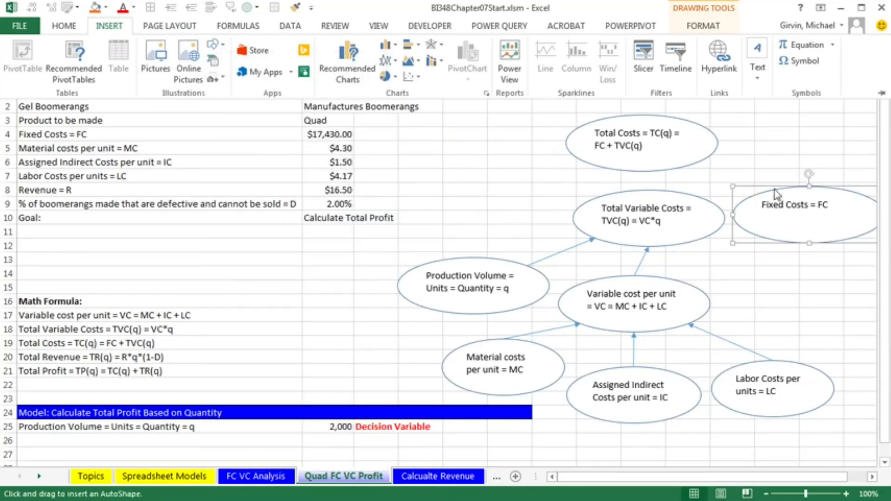
pyautogui.click(794, 187)
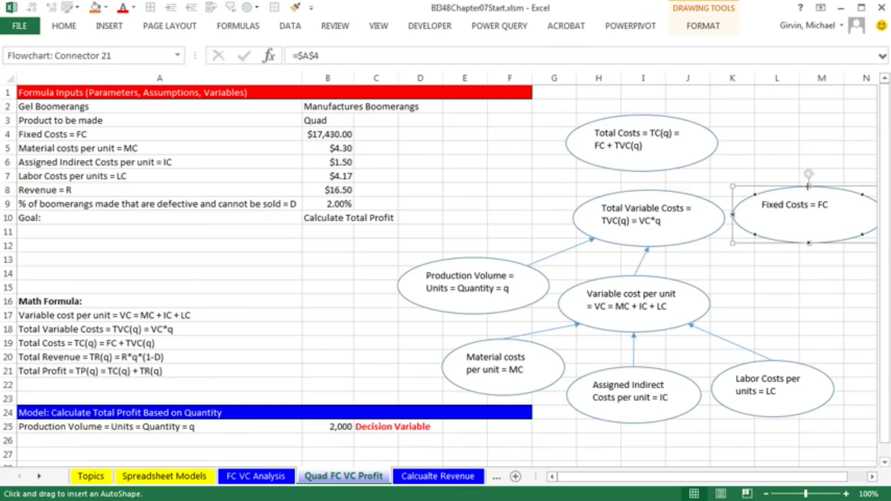
pyautogui.moveTo(808, 186); pyautogui.dragTo(696, 162)
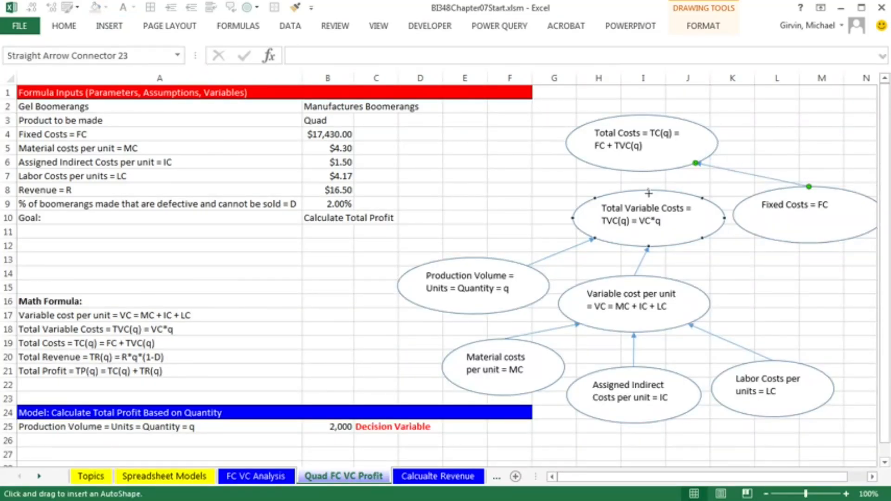
pyautogui.moveTo(645, 172); pyautogui.dragTo(642, 171)
pyautogui.press('Escape')
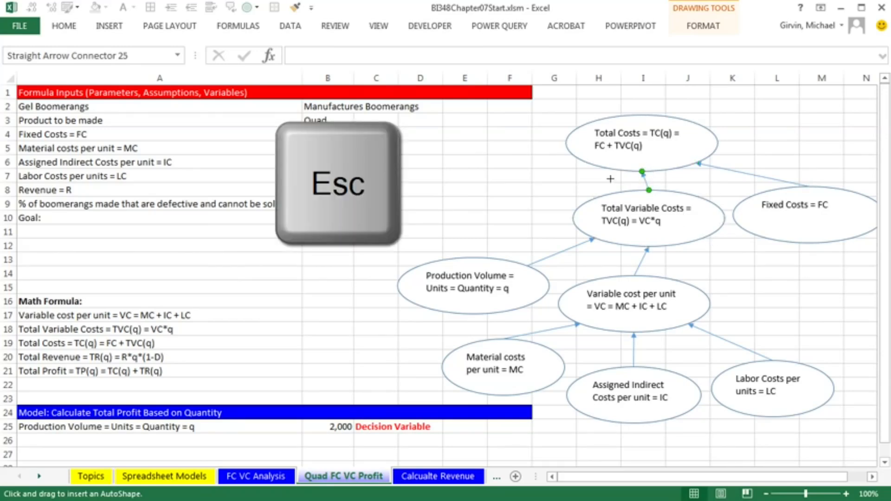
pyautogui.press('Escape')
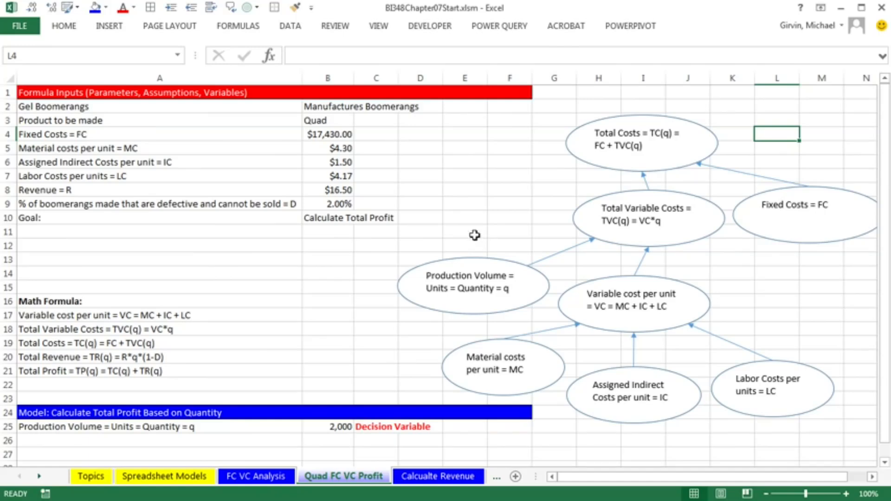
# Copy the total costs oval and paste two copies, placing them left of the diagram
pyautogui.click(103, 190)
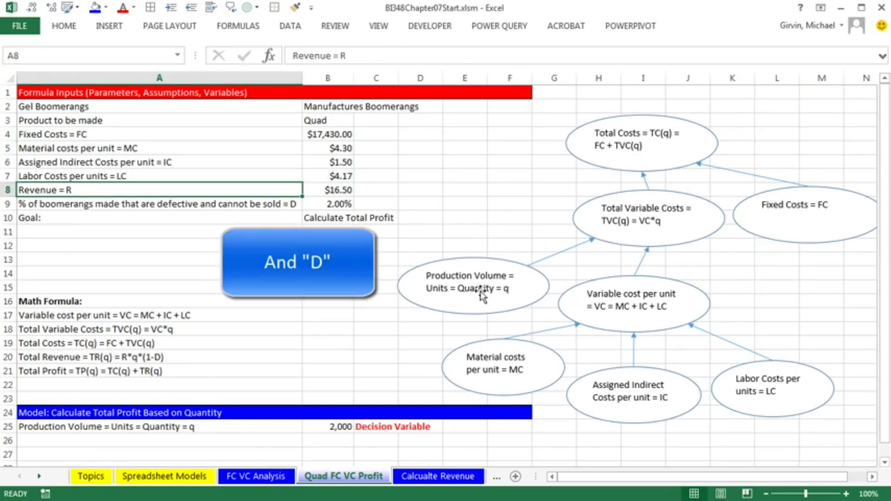
pyautogui.click(596, 122)
pyautogui.hotkey('ctrl', 'c')
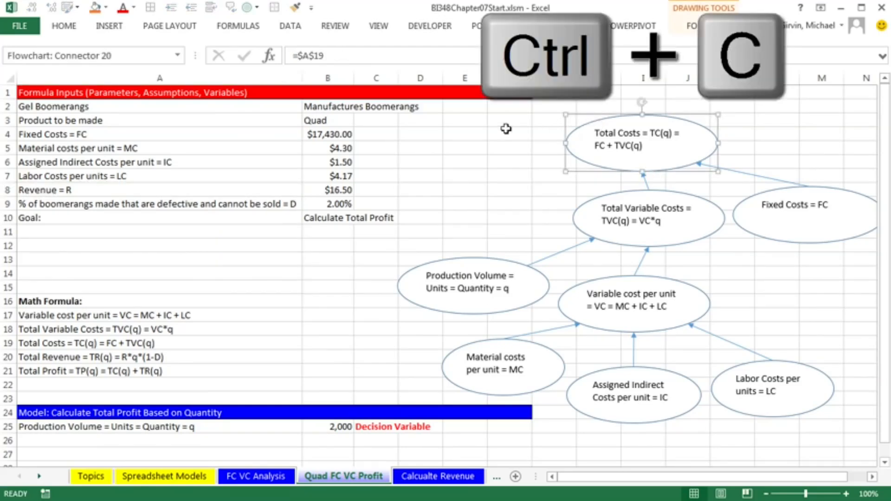
pyautogui.click(408, 135)
pyautogui.hotkey('ctrl', 'v')
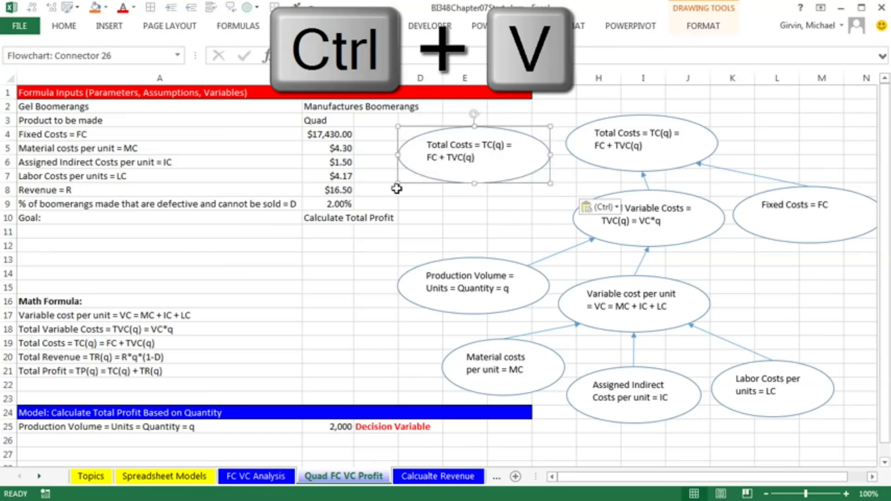
pyautogui.click(295, 204)
pyautogui.hotkey('ctrl', 'v')
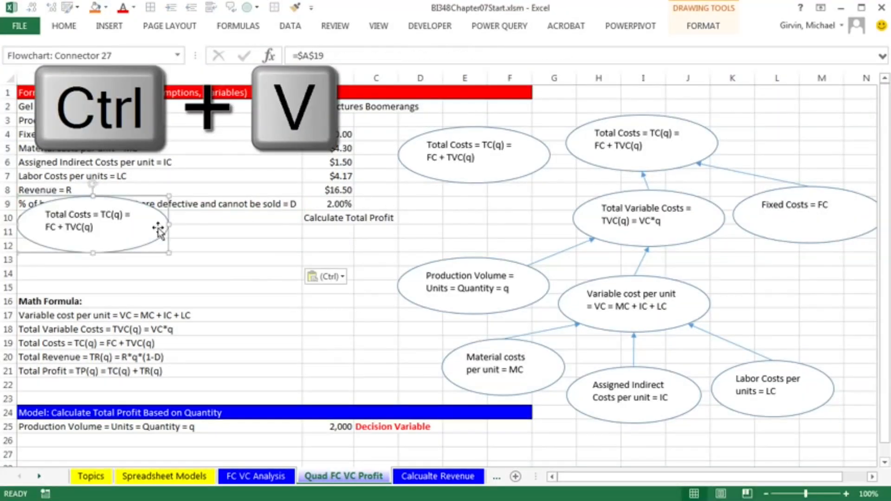
pyautogui.moveTo(158, 231); pyautogui.dragTo(386, 219)
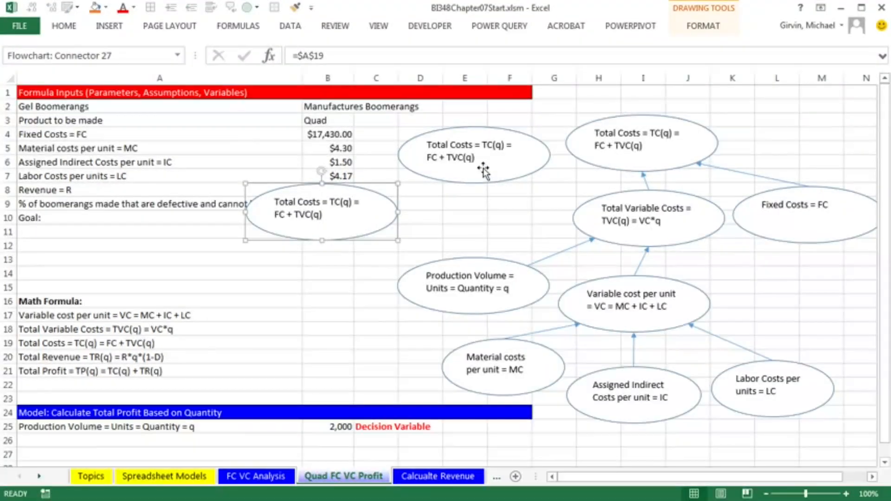
# Move the upper copy to the top and link its text to cell A20, the total revenue formula
pyautogui.click(496, 143)
pyautogui.moveTo(495, 125); pyautogui.dragTo(494, 112)
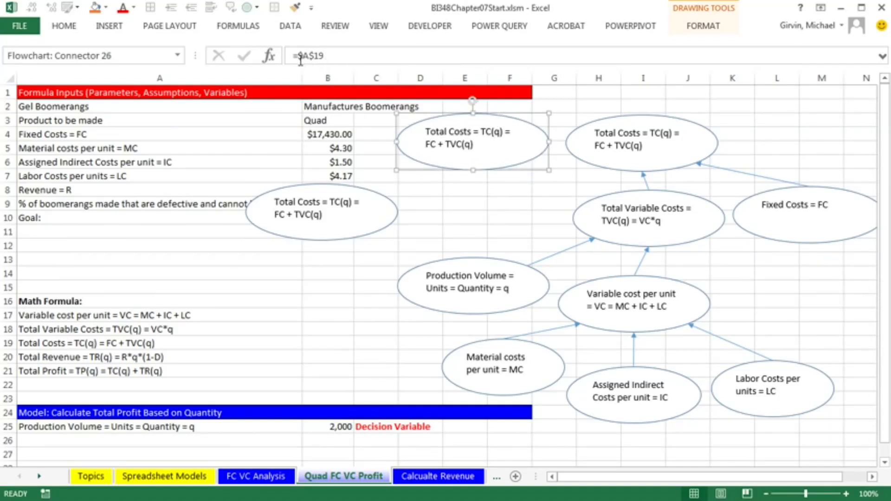
pyautogui.doubleClick(315, 56)
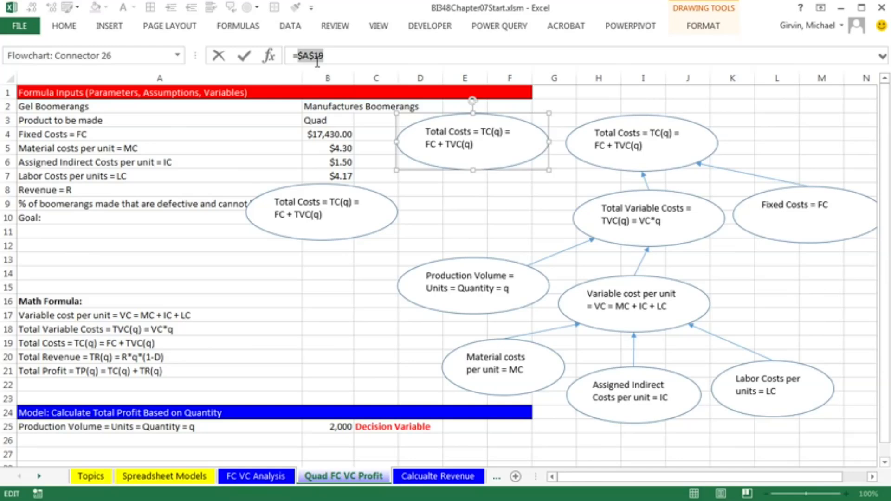
pyautogui.click(70, 358)
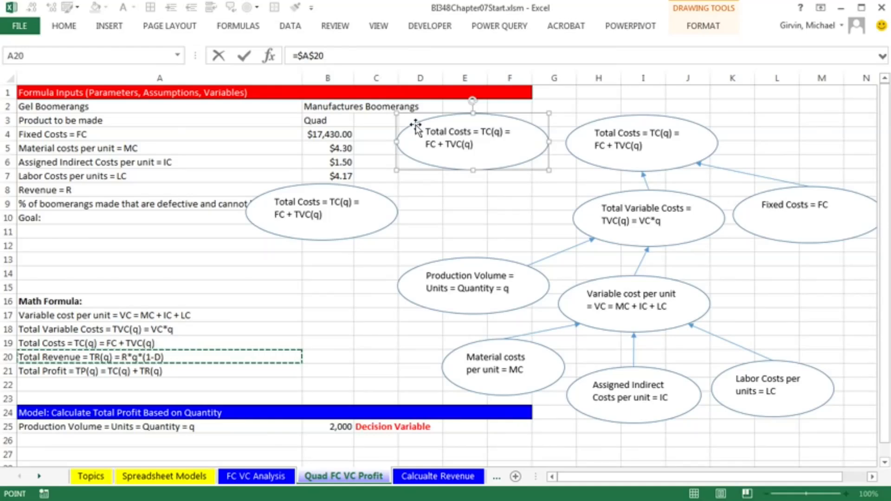
pyautogui.press('Return')
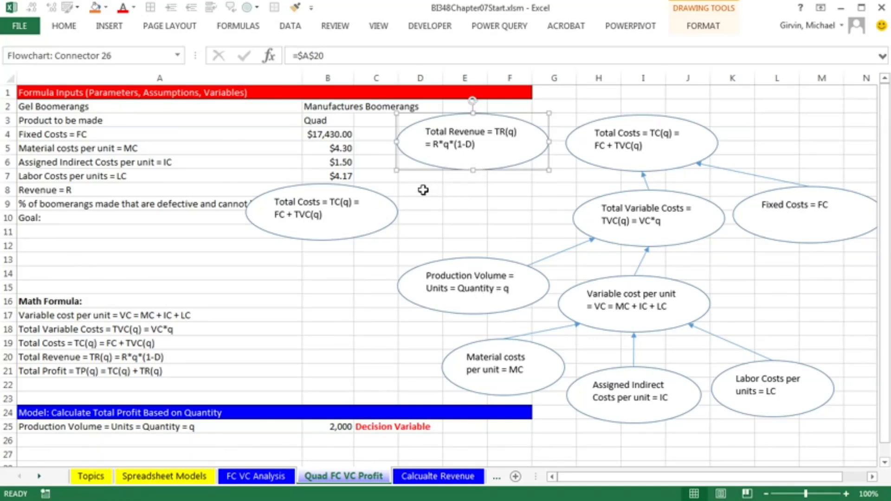
# Paste another oval copy and link its text to cell A9, the defective boomerang percentage label
pyautogui.click(374, 191)
pyautogui.hotkey('ctrl', 'c')
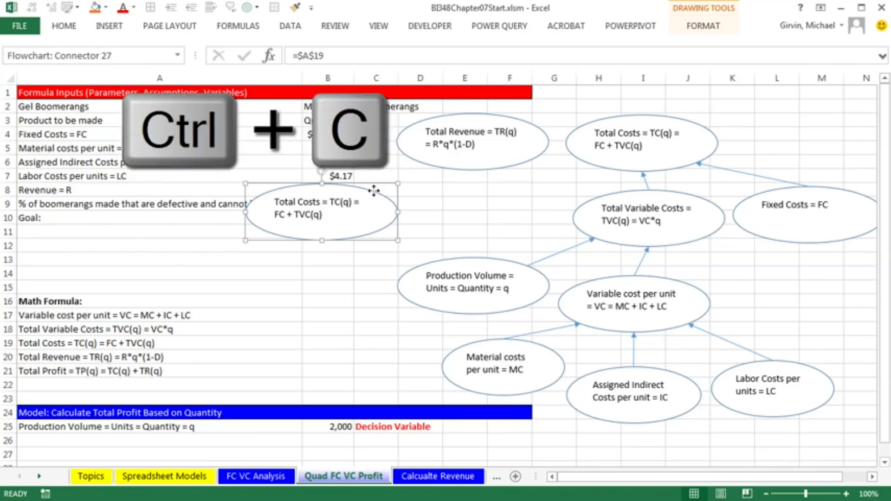
pyautogui.hotkey('ctrl', 'v')
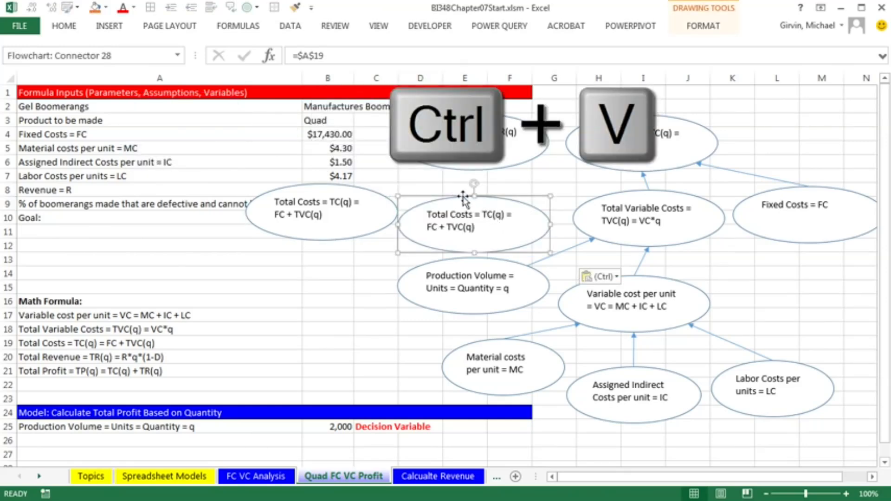
pyautogui.moveTo(457, 197); pyautogui.dragTo(464, 189)
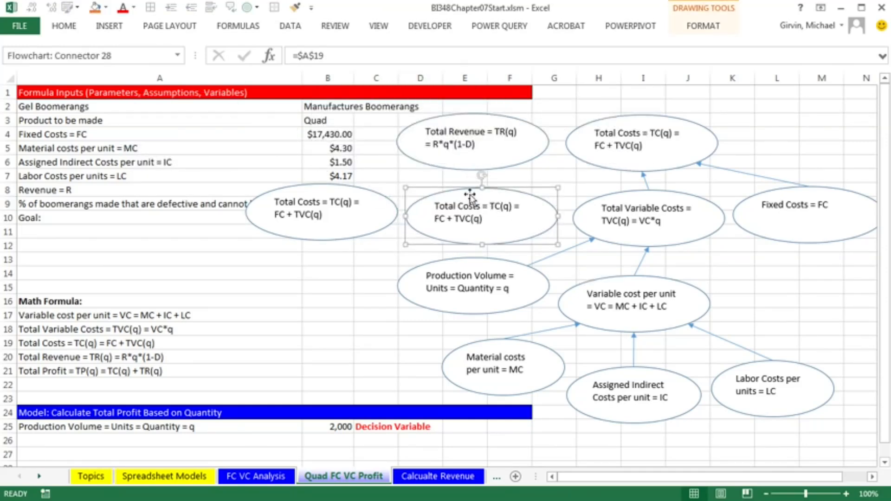
pyautogui.moveTo(297, 56); pyautogui.dragTo(358, 60)
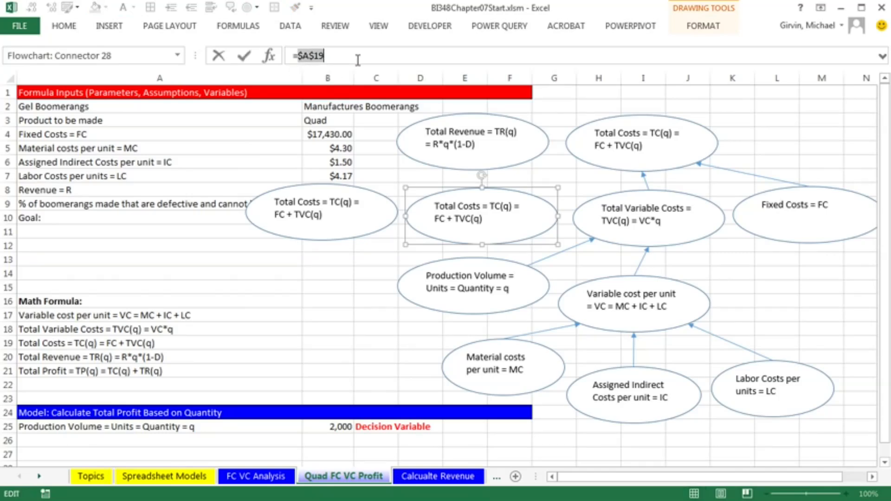
pyautogui.click(77, 206)
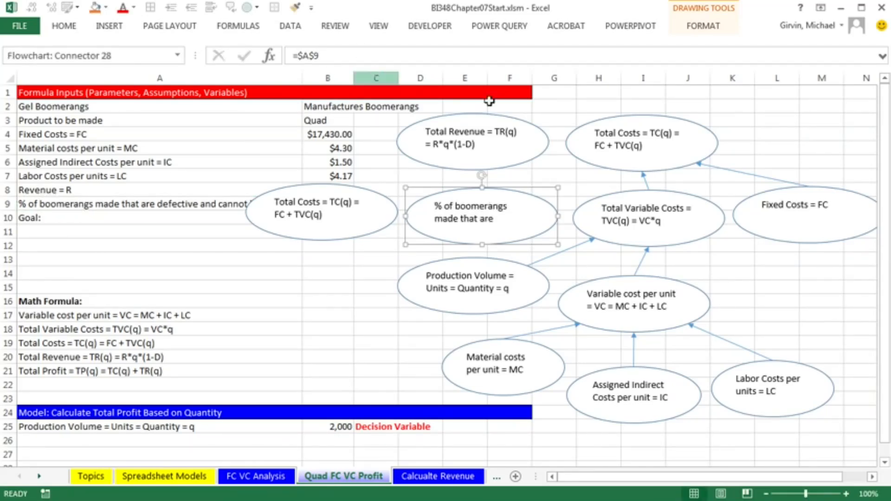
# Rearrange the new ovals and enlarge the defective percentage oval so its full text fits
pyautogui.moveTo(362, 191); pyautogui.dragTo(362, 129)
pyautogui.moveTo(427, 200); pyautogui.dragTo(234, 214)
pyautogui.click(374, 179)
pyautogui.moveTo(374, 180); pyautogui.dragTo(533, 237)
pyautogui.click(295, 258)
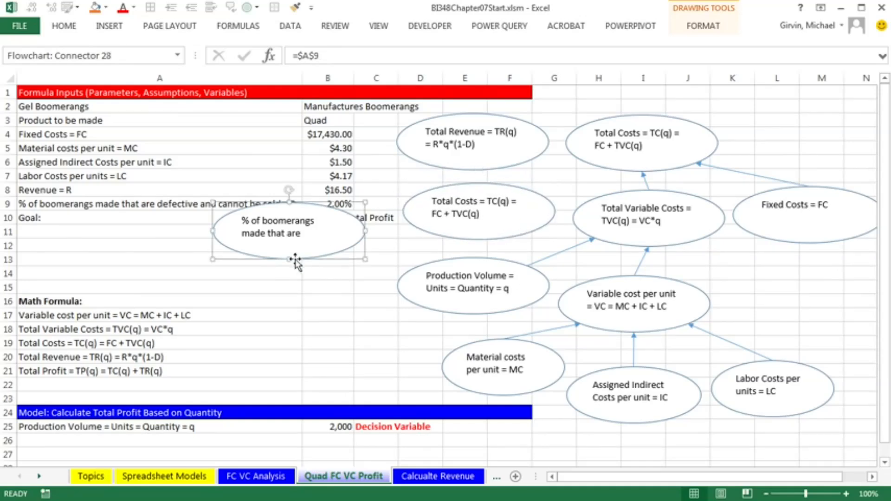
pyautogui.moveTo(212, 230); pyautogui.dragTo(186, 230)
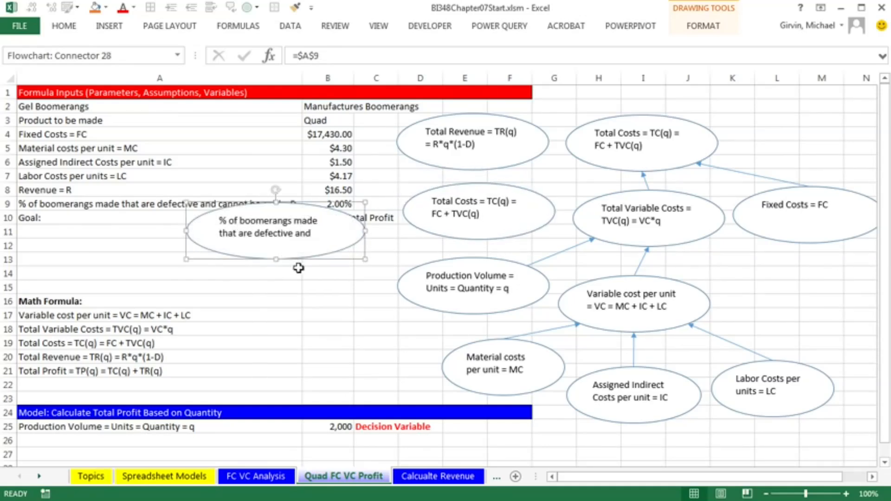
pyautogui.moveTo(277, 260); pyautogui.dragTo(277, 274)
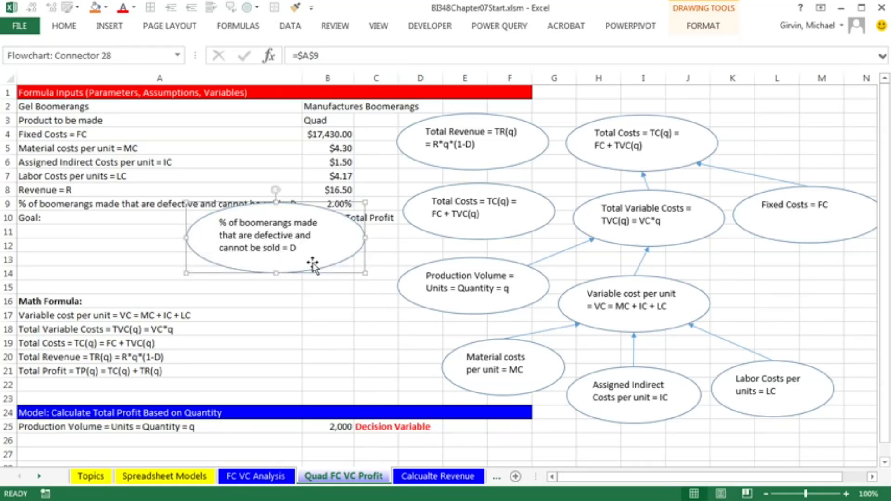
pyautogui.moveTo(326, 210); pyautogui.dragTo(306, 232)
# Link the remaining total costs copy's text to cell A8, the revenue label, and reposition the defective percentage oval
pyautogui.click(457, 189)
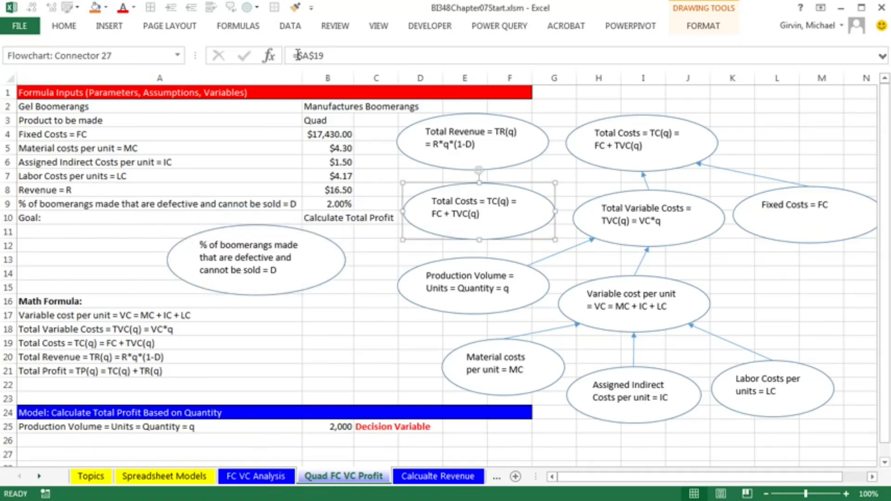
pyautogui.moveTo(298, 55); pyautogui.dragTo(324, 56)
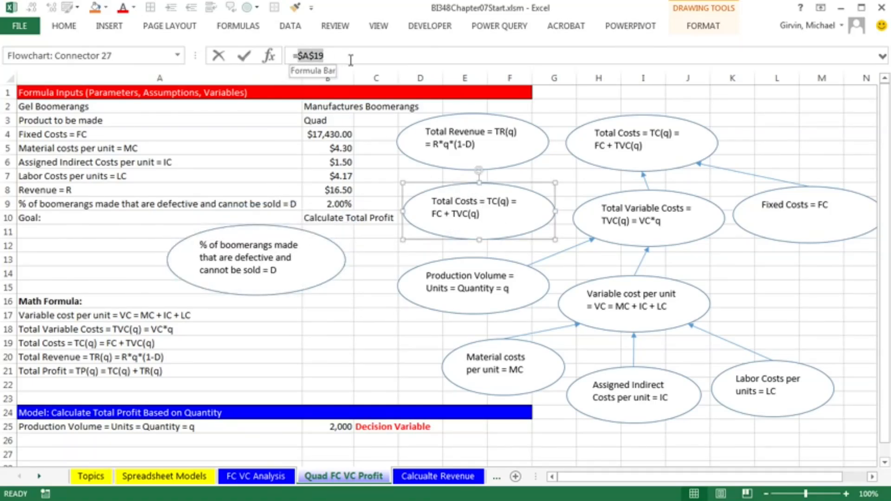
pyautogui.click(82, 192)
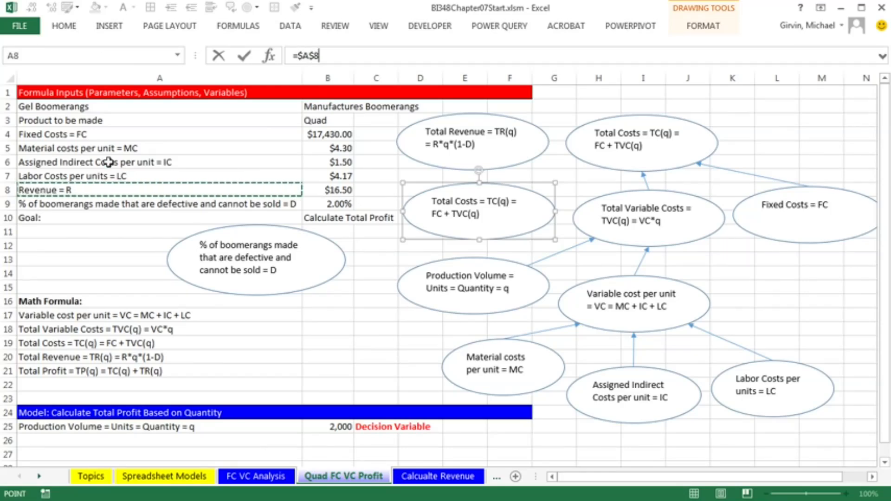
pyautogui.press('Return')
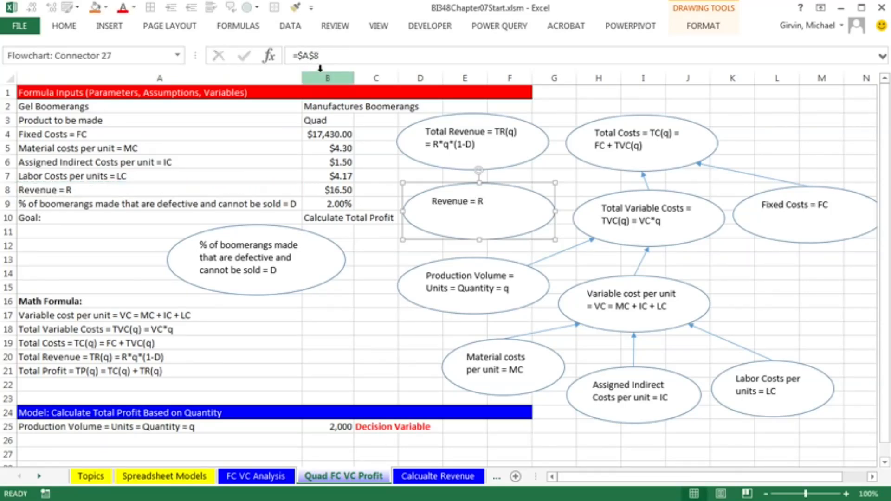
pyautogui.moveTo(332, 248); pyautogui.dragTo(350, 201)
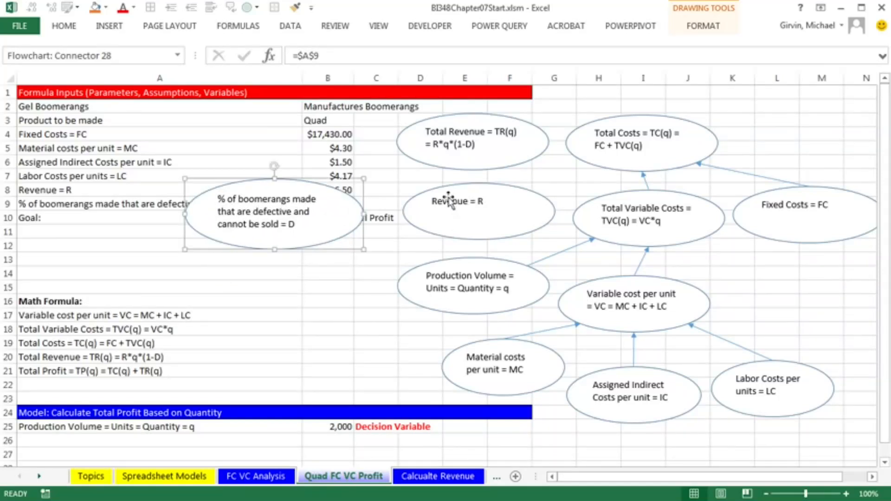
# Move the revenue oval below the defective percentage oval, then draw arrows from the defective, revenue and production volume ovals to the total revenue oval
pyautogui.moveTo(438, 188); pyautogui.dragTo(268, 277)
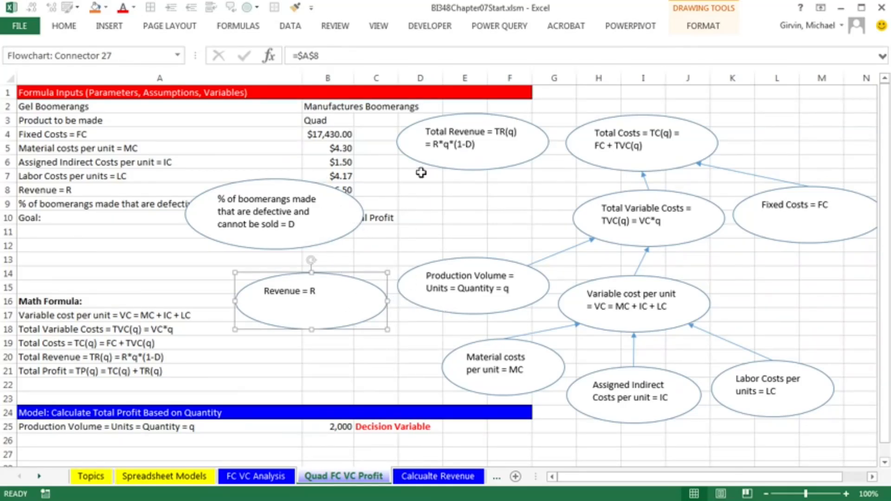
pyautogui.click(110, 26)
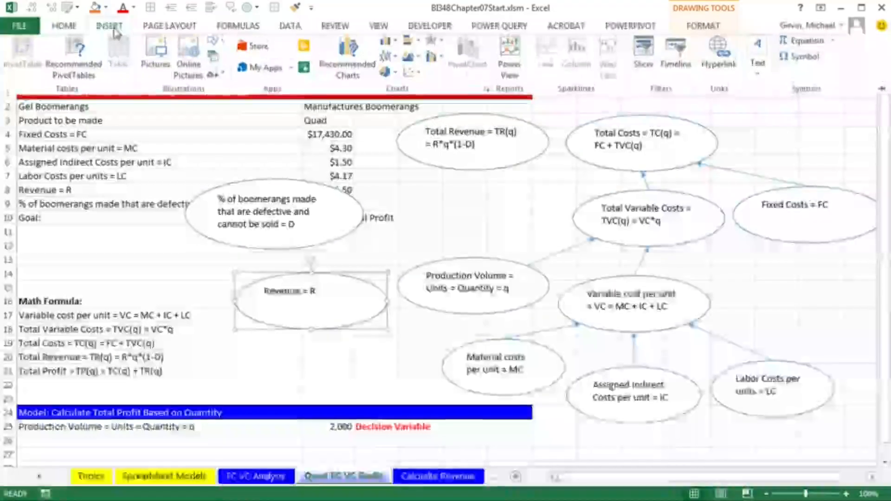
pyautogui.click(224, 50)
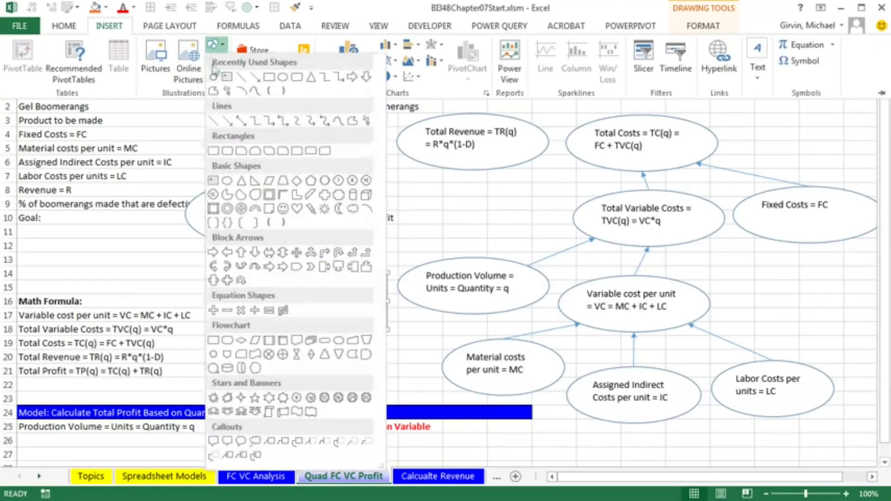
pyautogui.rightClick(228, 124)
pyautogui.click(260, 127)
pyautogui.click(298, 180)
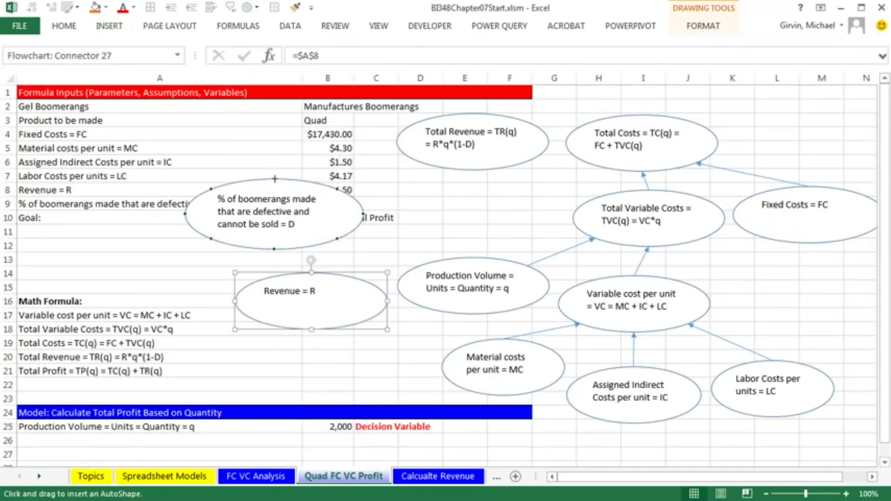
pyautogui.moveTo(275, 178); pyautogui.dragTo(395, 143)
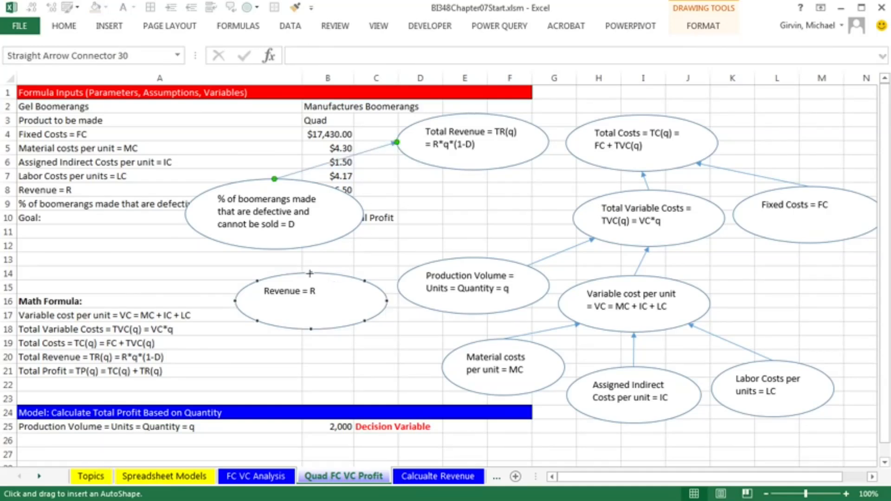
pyautogui.moveTo(311, 273); pyautogui.dragTo(419, 162)
pyautogui.moveTo(474, 255)
pyautogui.mouseDown()
pyautogui.moveTo(459, 179)
pyautogui.moveTo(472, 170)
pyautogui.mouseUp()
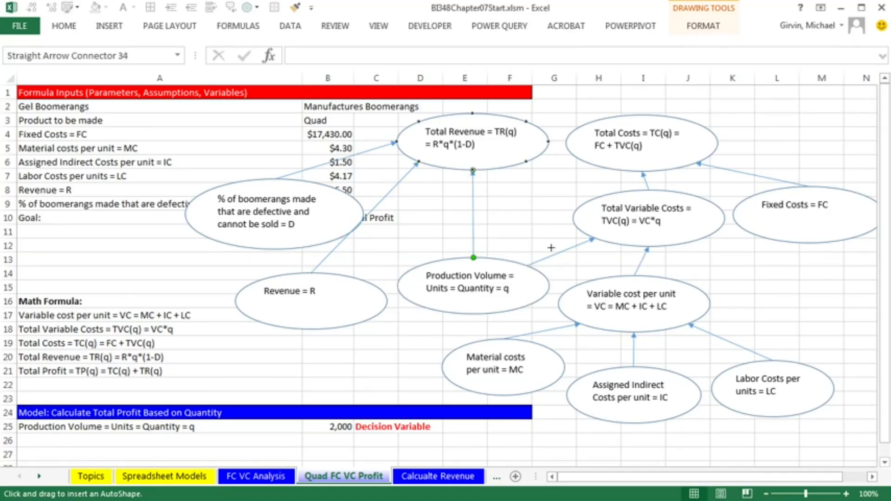
pyautogui.press('Escape')
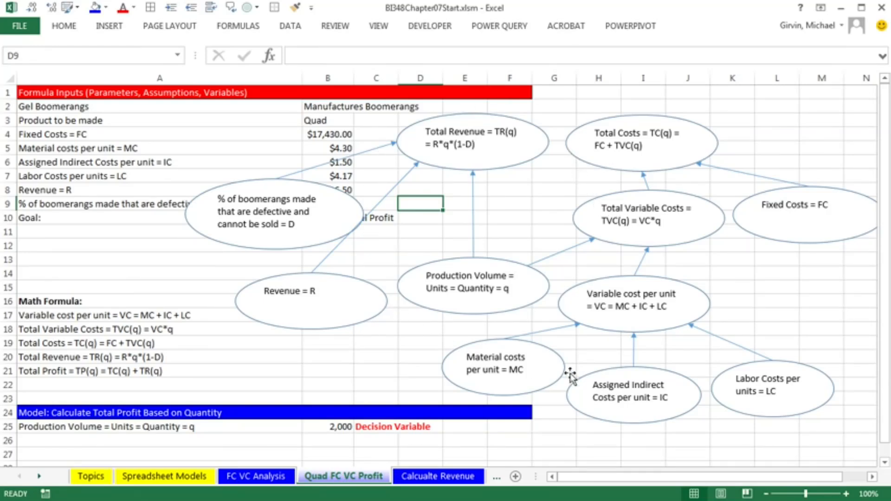
# Select all drawing objects on the sheet and move the whole diagram down a few rows
pyautogui.press('F5')
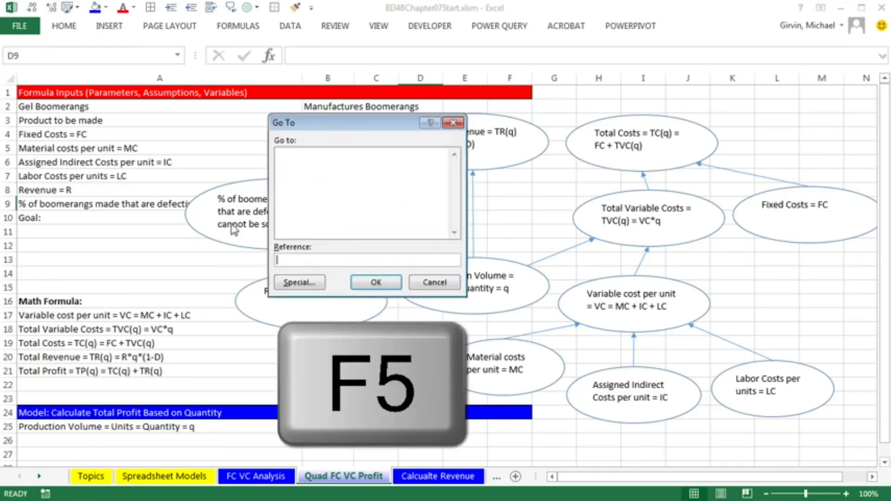
pyautogui.click(296, 284)
pyautogui.click(291, 266)
pyautogui.click(392, 304)
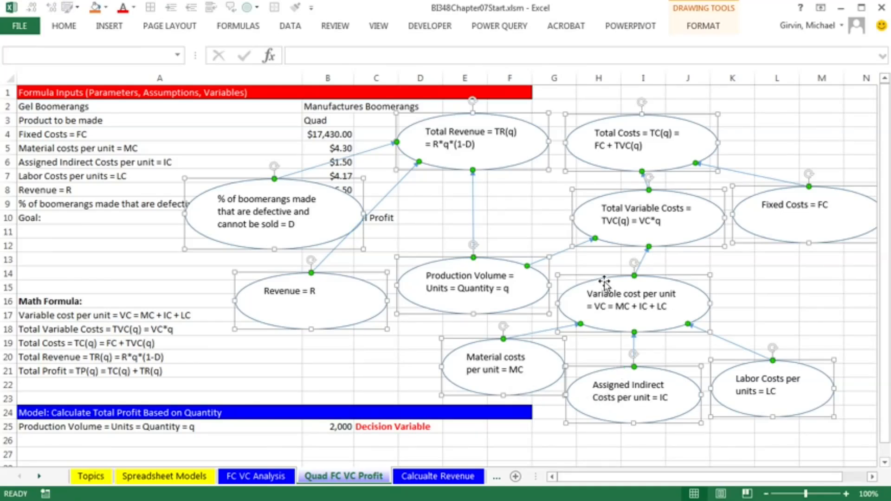
pyautogui.moveTo(604, 281); pyautogui.dragTo(587, 338)
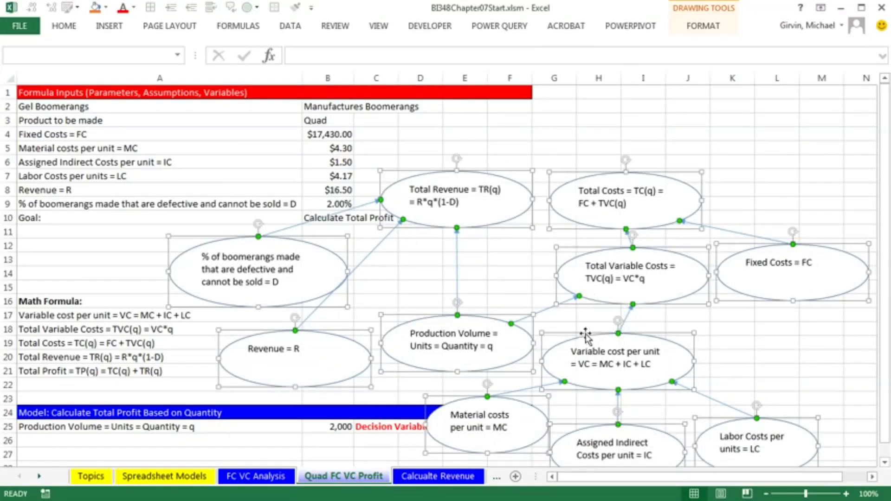
pyautogui.click(555, 119)
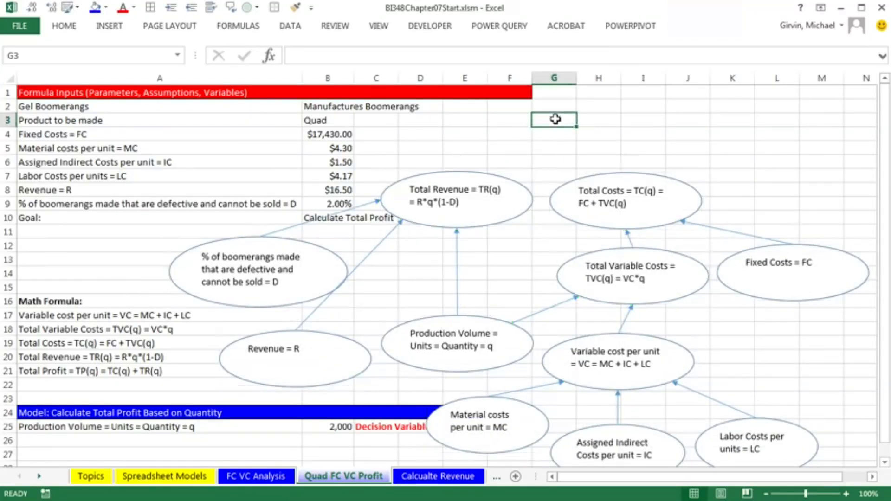
# Copy the total revenue oval, place the copy at the top, and link its text to cell A21, the total profit formula
pyautogui.click(484, 177)
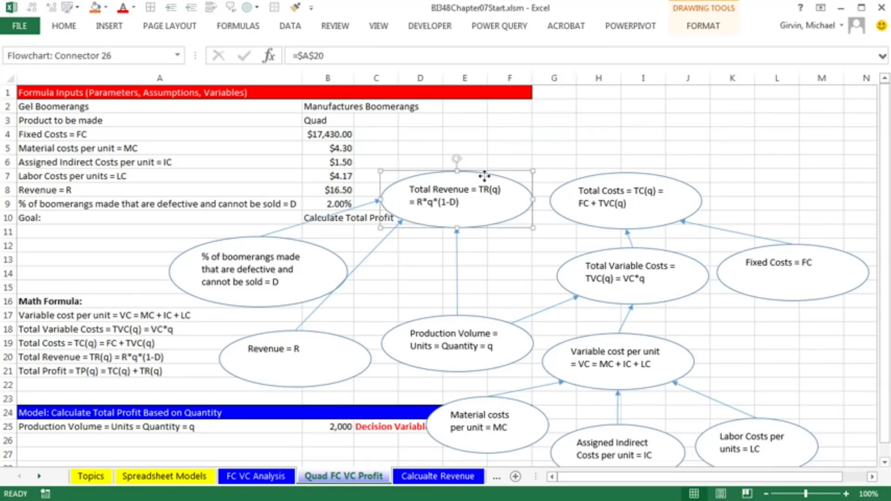
pyautogui.hotkey('ctrl', 'c')
pyautogui.click(482, 124)
pyautogui.hotkey('ctrl', 'v')
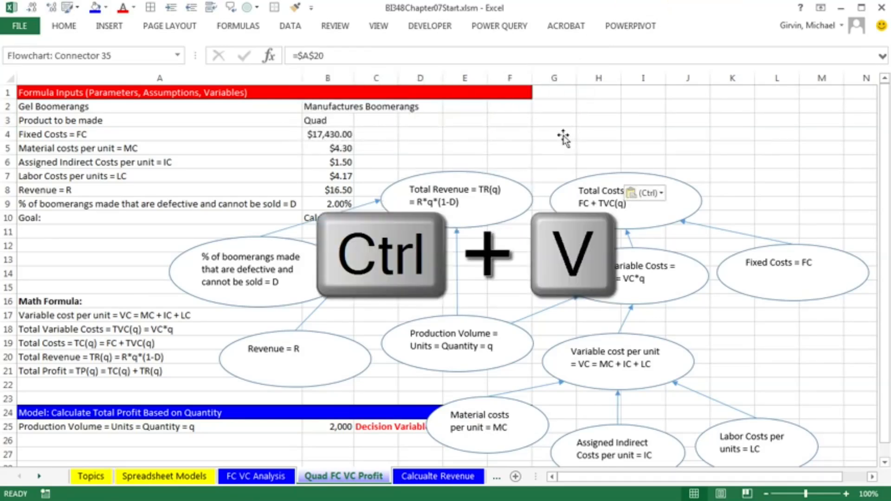
pyautogui.moveTo(545, 119); pyautogui.dragTo(571, 108)
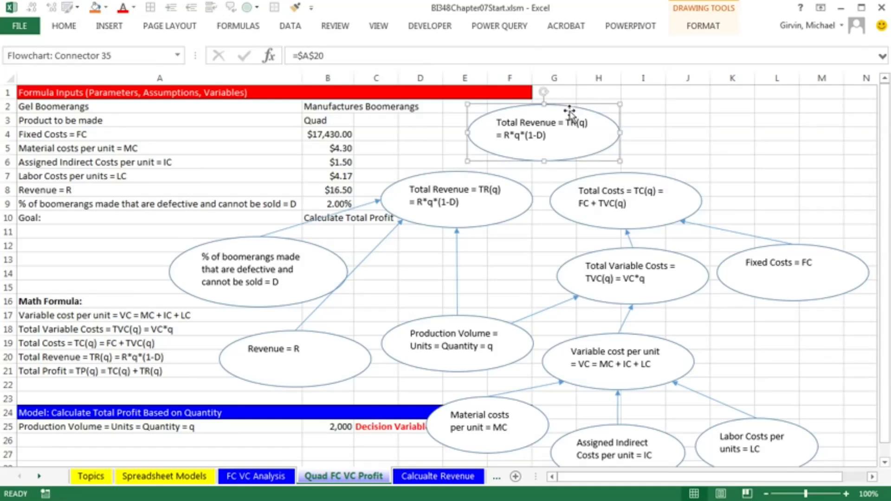
pyautogui.moveTo(297, 55); pyautogui.dragTo(364, 56)
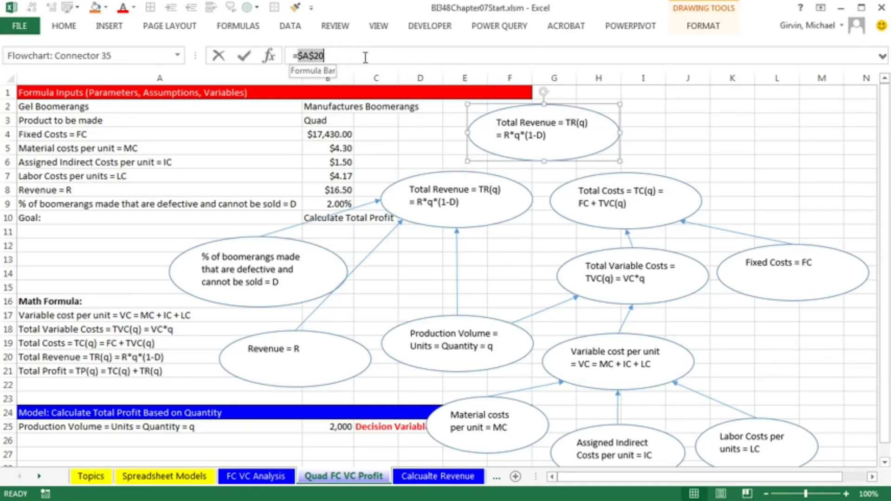
pyautogui.click(95, 374)
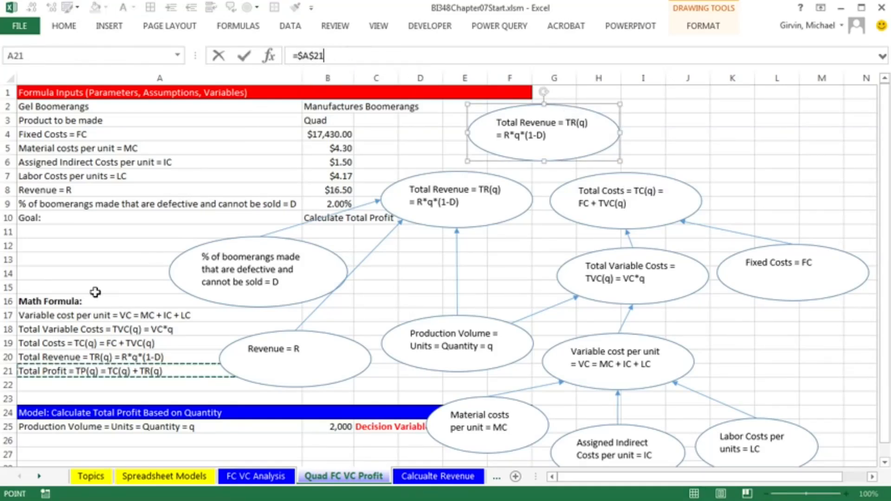
pyautogui.press('Return')
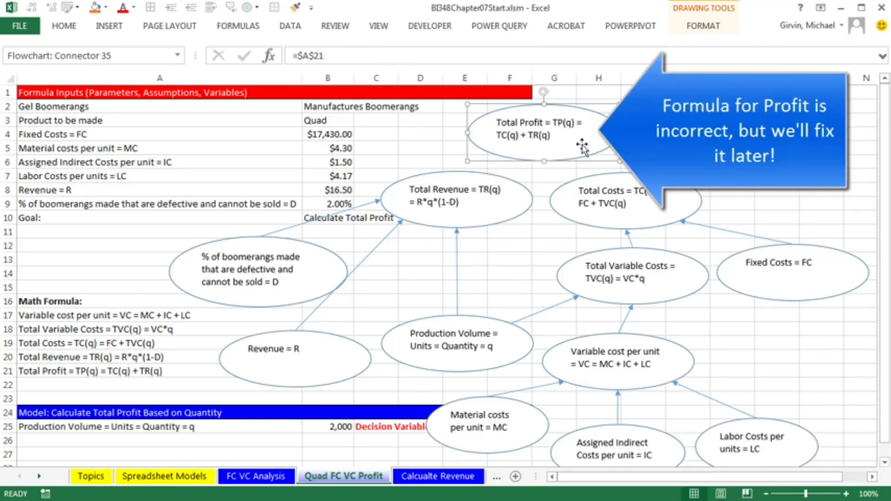
# Draw arrows from the total revenue and total costs ovals up to the total profit oval
pyautogui.click(110, 26)
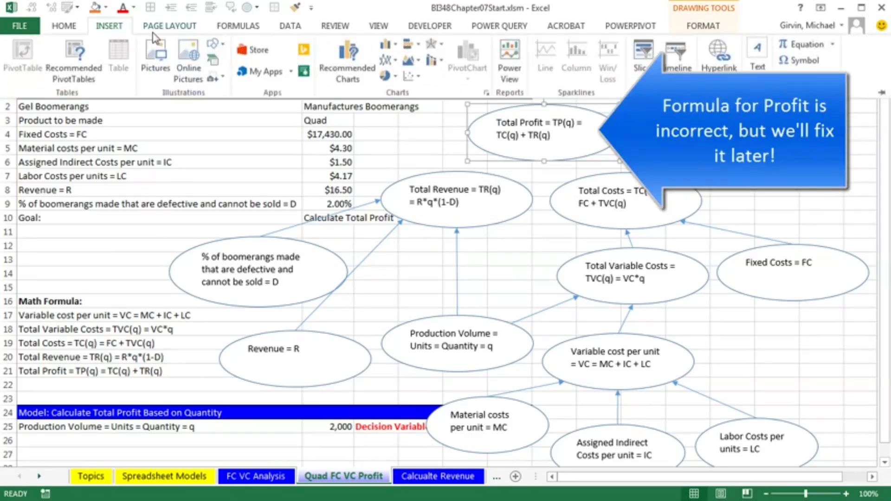
pyautogui.click(214, 44)
pyautogui.rightClick(224, 122)
pyautogui.click(270, 128)
pyautogui.click(457, 172)
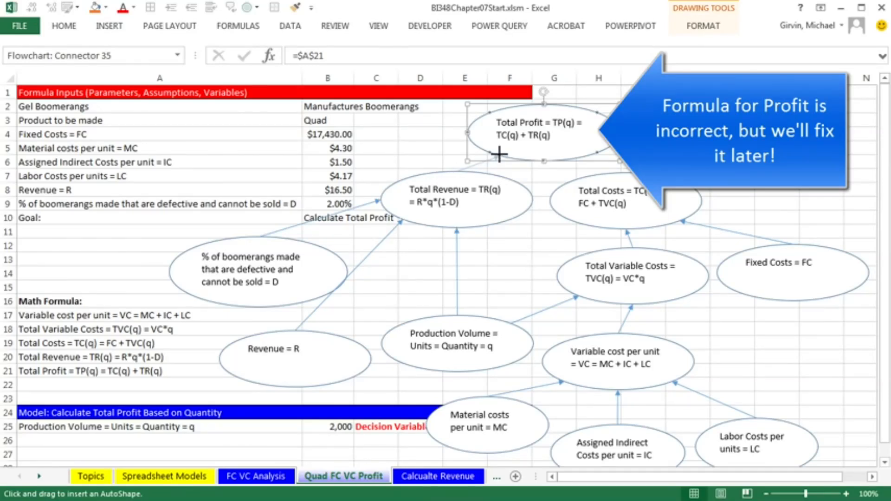
pyautogui.moveTo(496, 153); pyautogui.dragTo(491, 153)
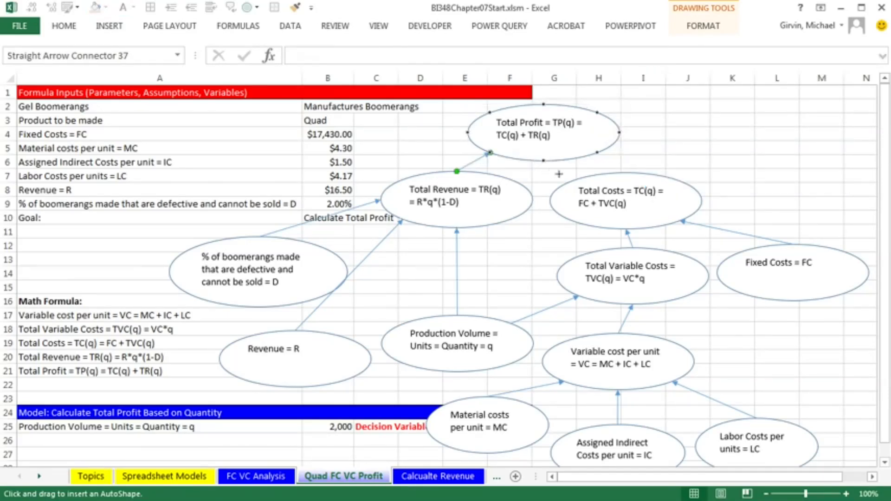
pyautogui.moveTo(623, 173); pyautogui.dragTo(597, 153)
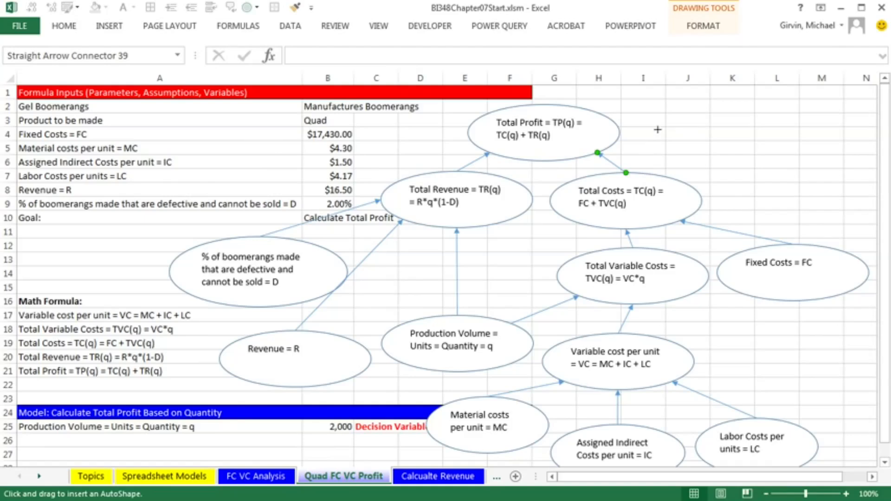
pyautogui.press('Escape')
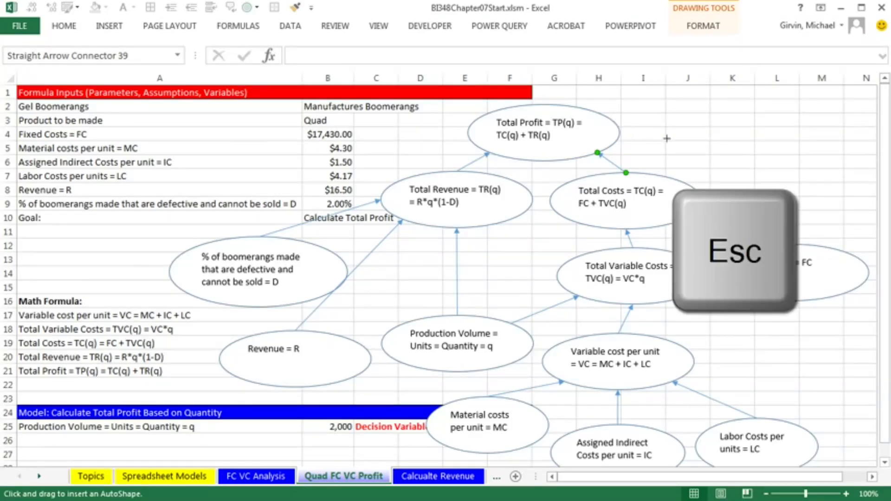
pyautogui.press('Escape')
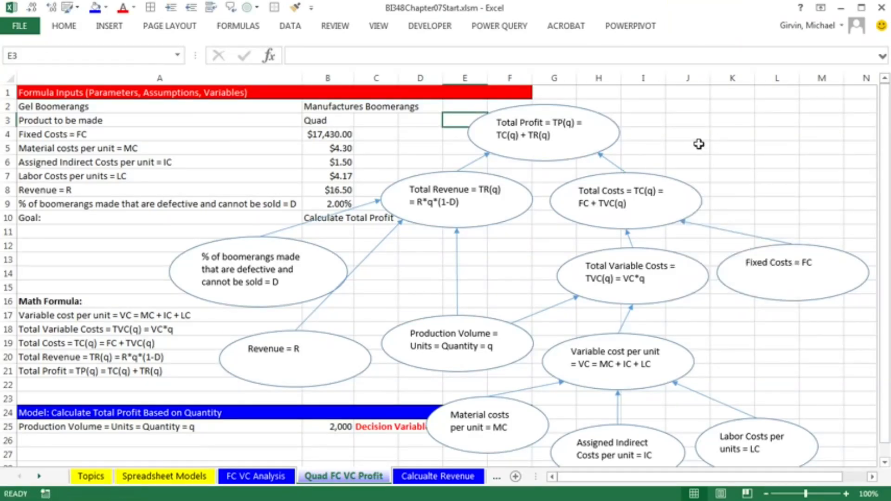
# Select all drawing objects and move the whole diagram to the right, clear of the data columns
pyautogui.keyDown('ctrl'); pyautogui.scroll(-2, 699, 144); pyautogui.keyUp('ctrl')
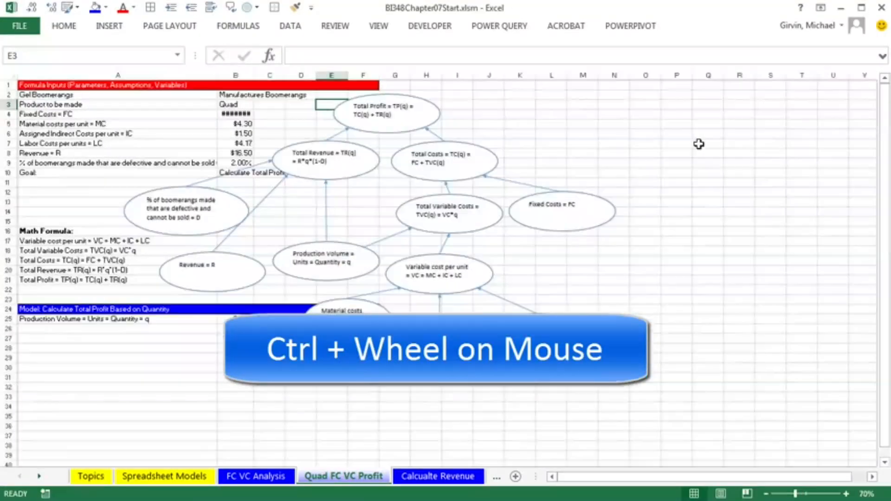
pyautogui.press('F5')
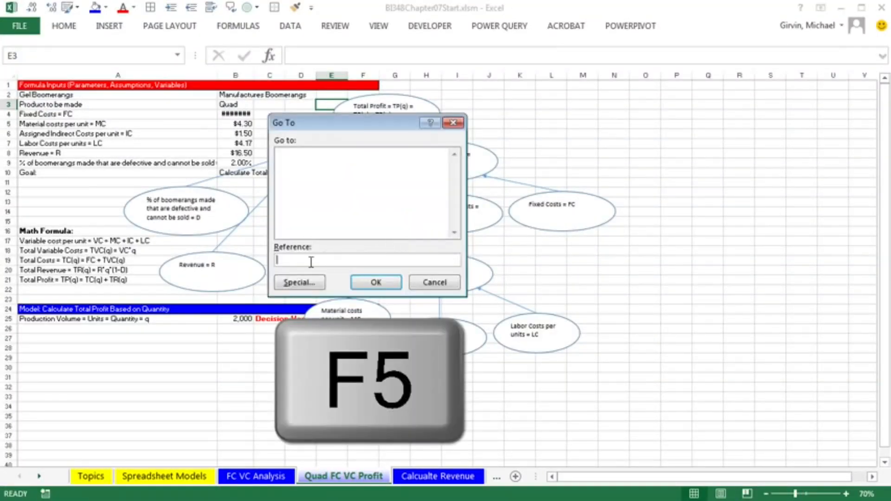
pyautogui.click(299, 282)
pyautogui.click(273, 266)
pyautogui.click(387, 303)
pyautogui.moveTo(472, 150); pyautogui.dragTo(703, 151)
pyautogui.click(873, 477)
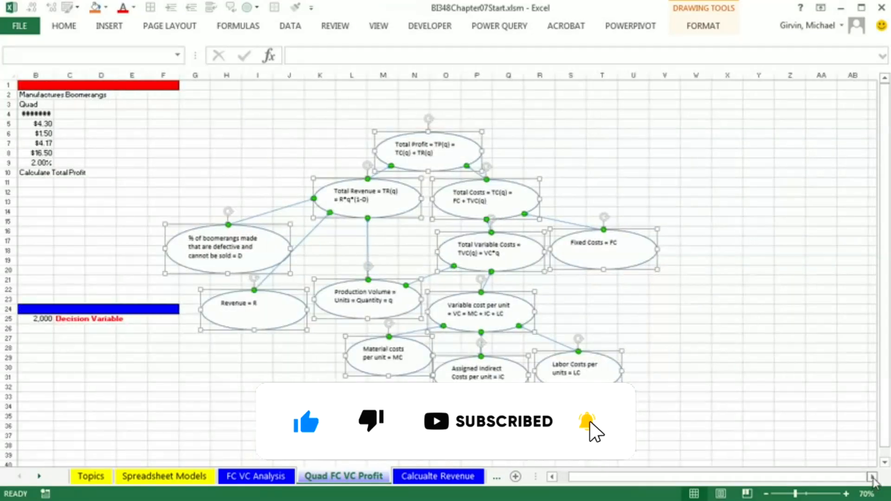
pyautogui.click(633, 308)
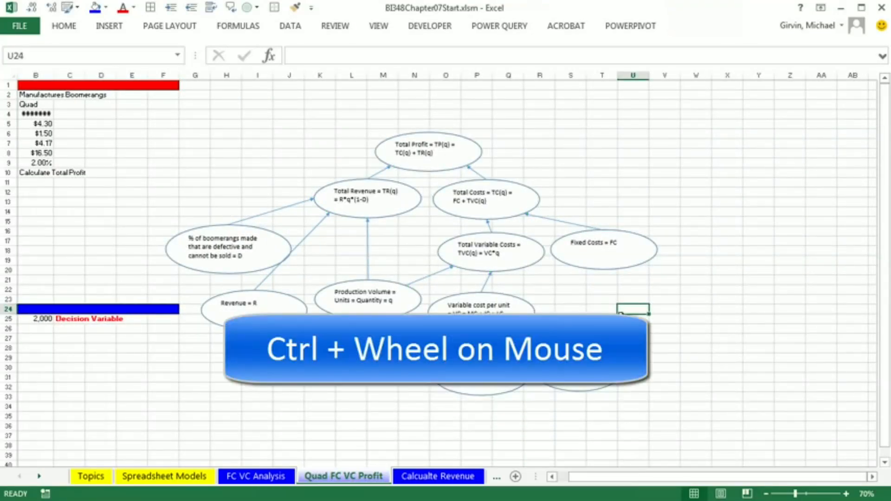
# Move the defective percentage and revenue ovals up closer to the total revenue oval
pyautogui.scroll(1, 624, 314)
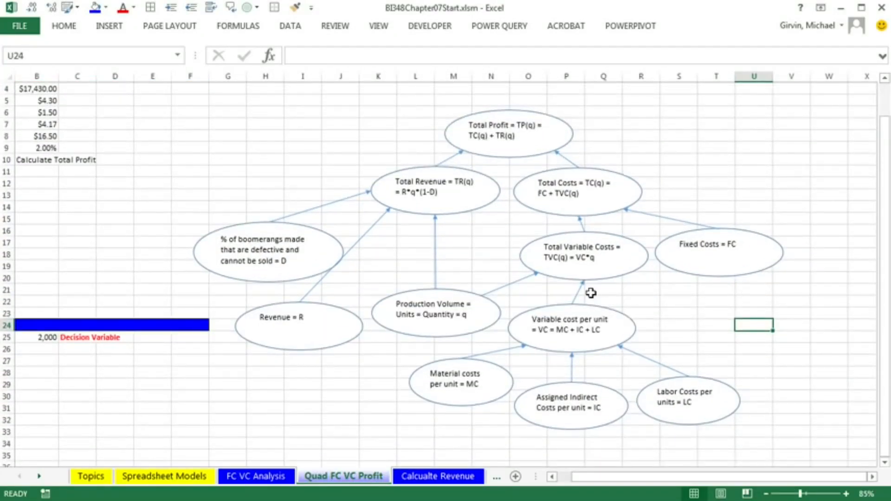
pyautogui.moveTo(304, 227)
pyautogui.mouseDown()
pyautogui.moveTo(277, 181)
pyautogui.moveTo(277, 196)
pyautogui.mouseUp()
pyautogui.moveTo(323, 310); pyautogui.dragTo(328, 269)
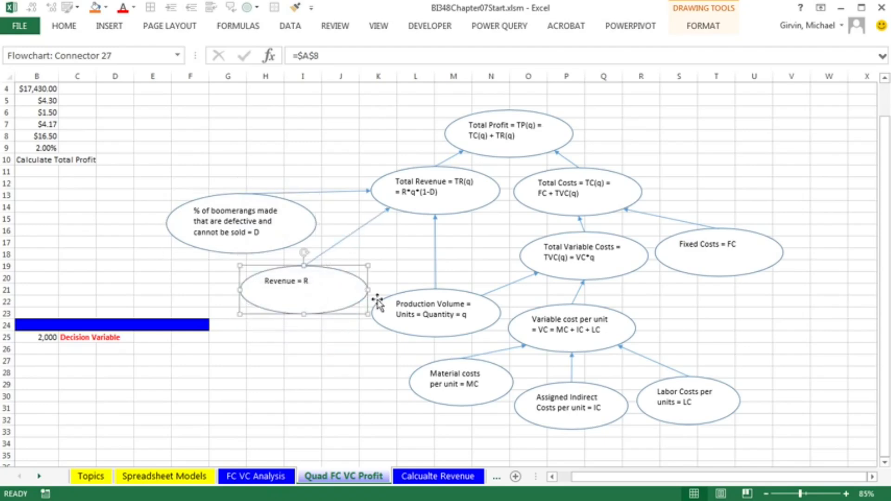
pyautogui.click(752, 304)
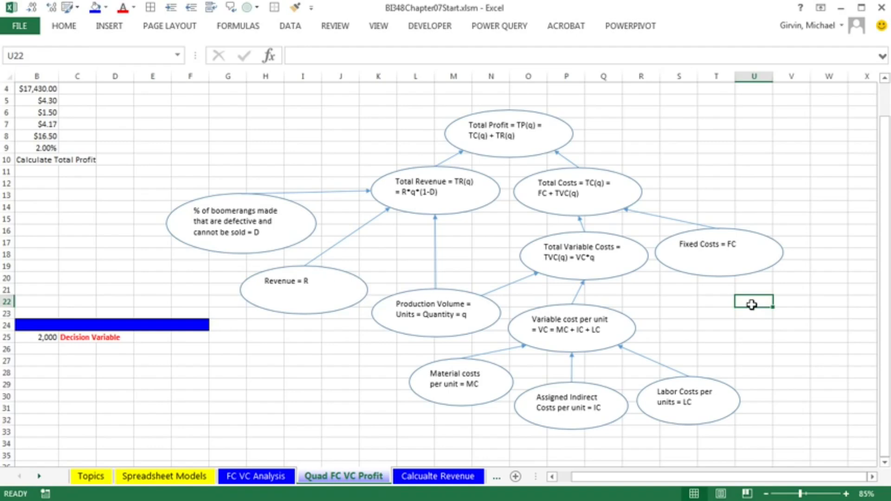
# Select all drawing objects on the sheet and group them into one diagram
pyautogui.press('F5')
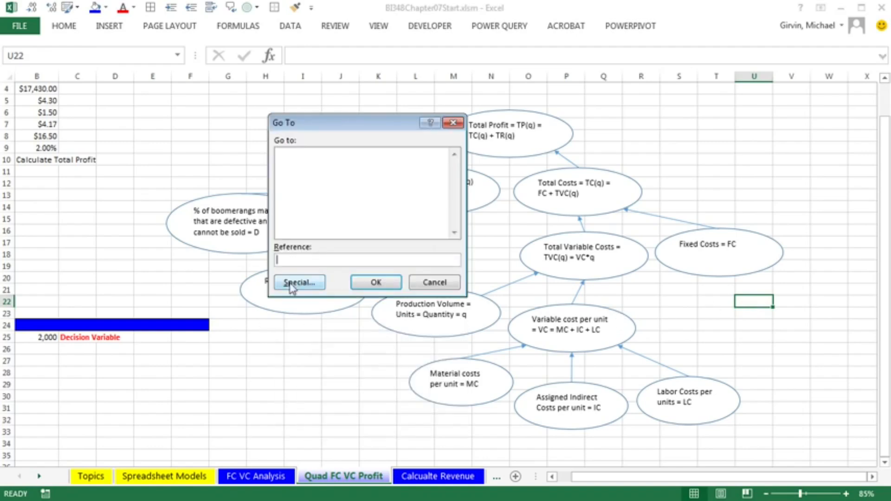
pyautogui.click(289, 283)
pyautogui.click(294, 265)
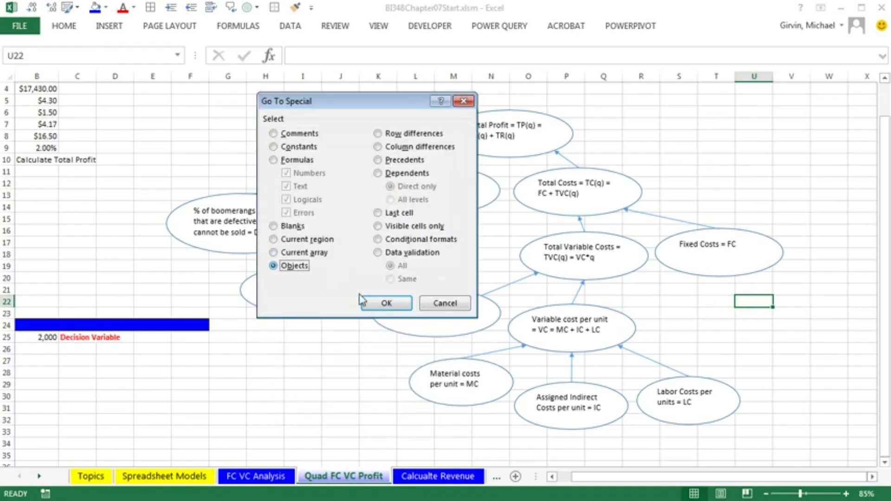
pyautogui.click(389, 304)
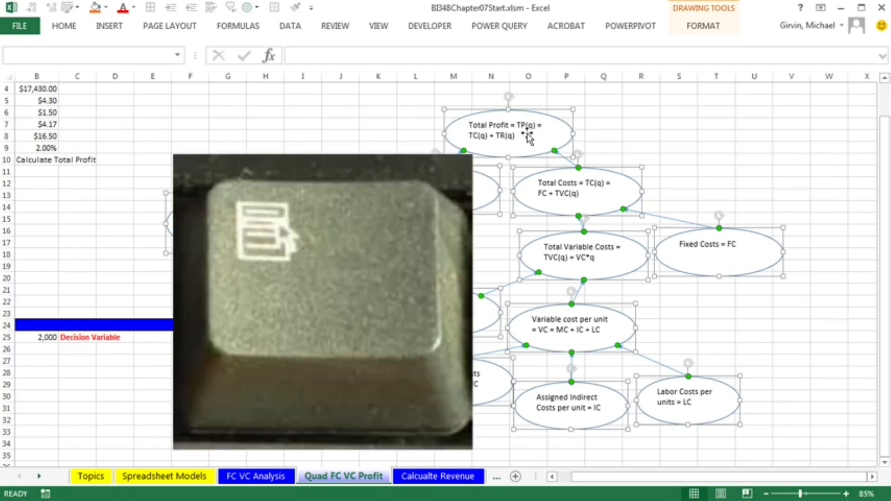
pyautogui.press('Menu')
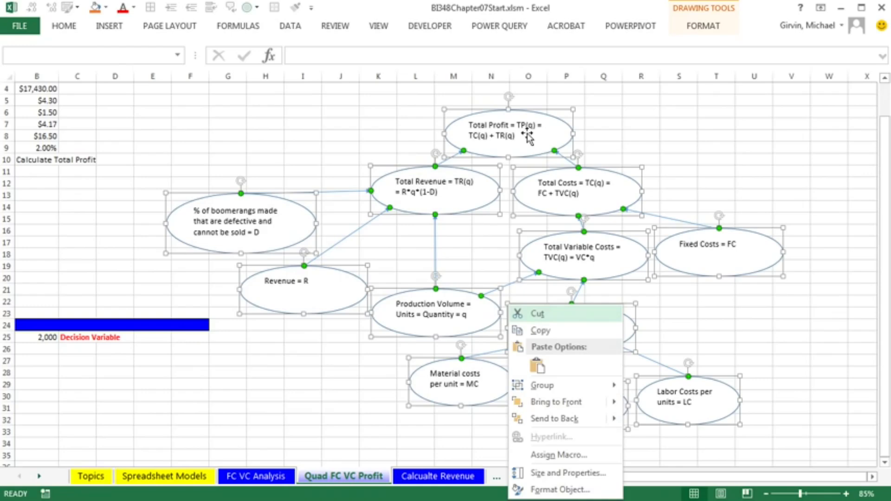
pyautogui.moveTo(556, 393)
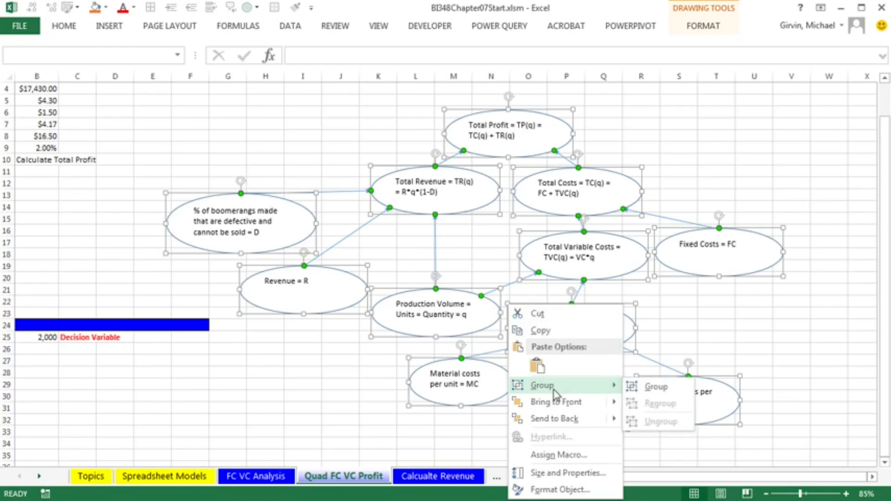
pyautogui.click(663, 388)
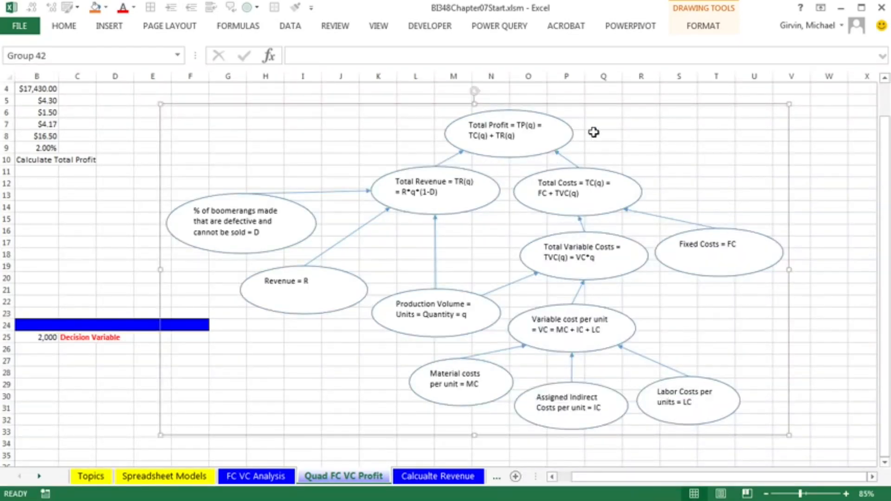
# Select the grouped diagram and shift it slightly to the right
pyautogui.click(548, 211)
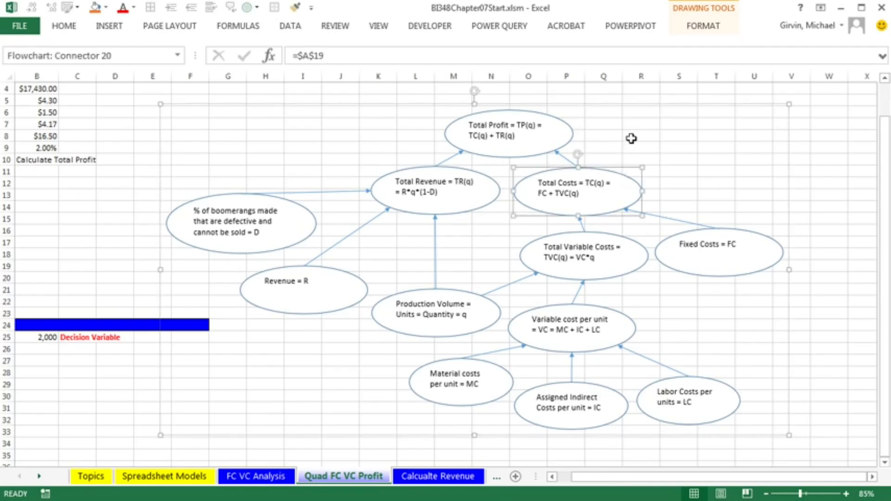
pyautogui.click(631, 139)
pyautogui.click(402, 126)
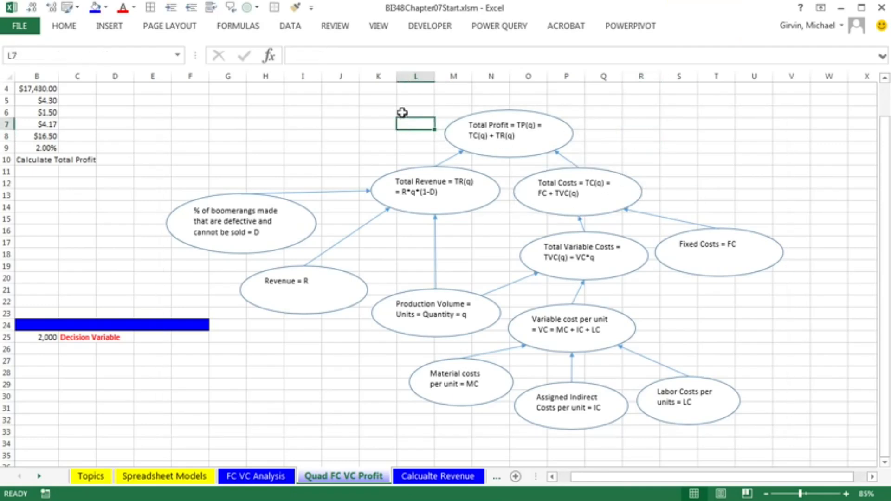
pyautogui.click(477, 115)
pyautogui.rightClick(488, 105)
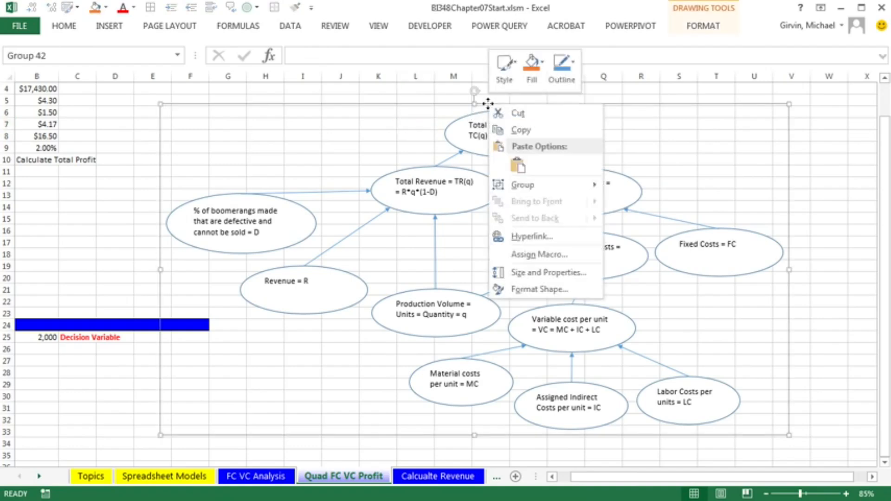
pyautogui.moveTo(523, 189)
pyautogui.press('Escape')
pyautogui.moveTo(285, 104); pyautogui.dragTo(311, 104)
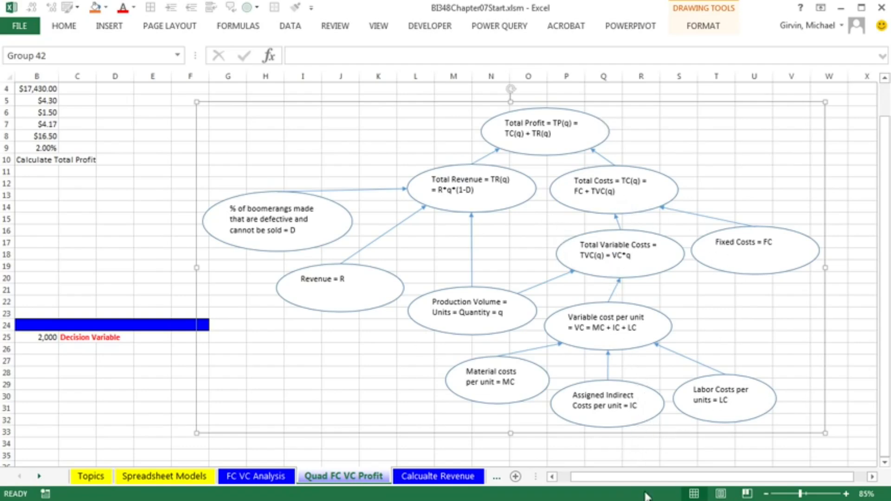
# Link cell A26 to the variable cost per unit formula label in A17
pyautogui.moveTo(636, 484); pyautogui.dragTo(603, 480)
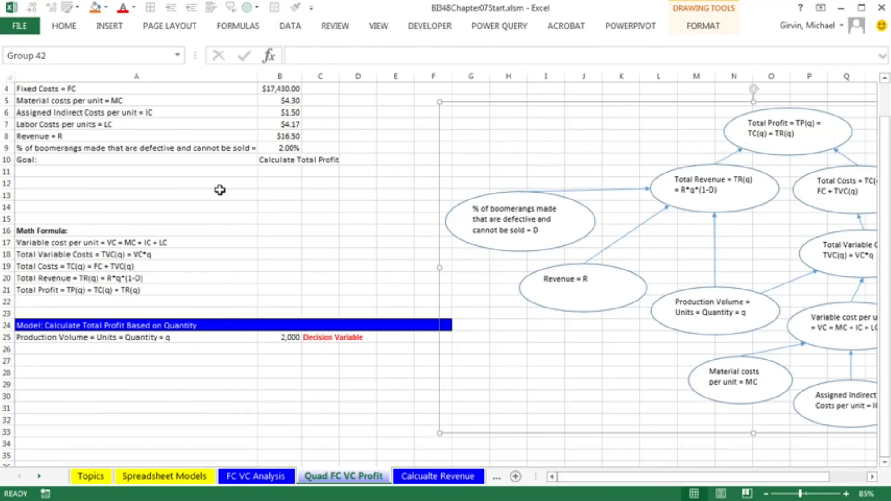
pyautogui.hotkey('ctrl', 'Home')
pyautogui.moveTo(36, 259); pyautogui.dragTo(446, 438)
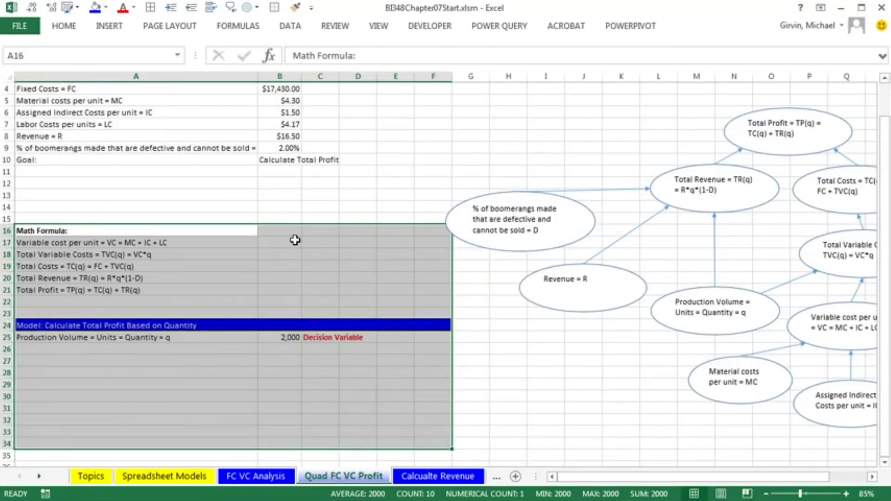
pyautogui.click(378, 26)
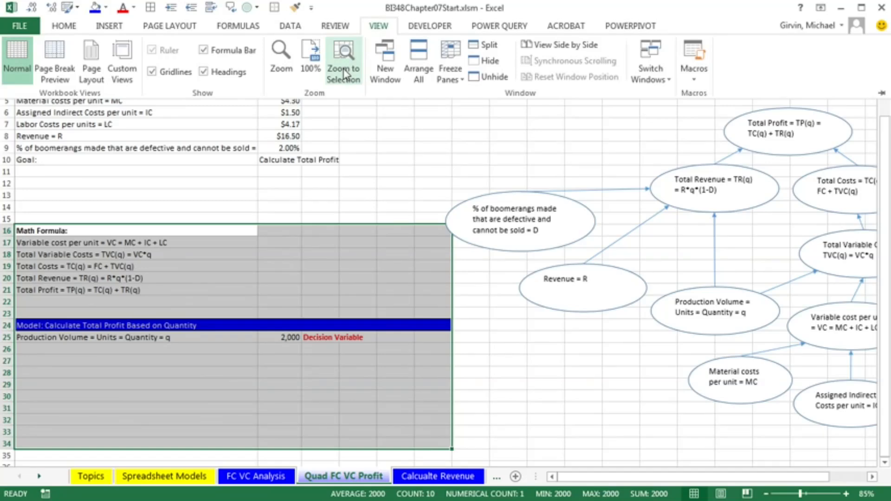
pyautogui.press('Escape')
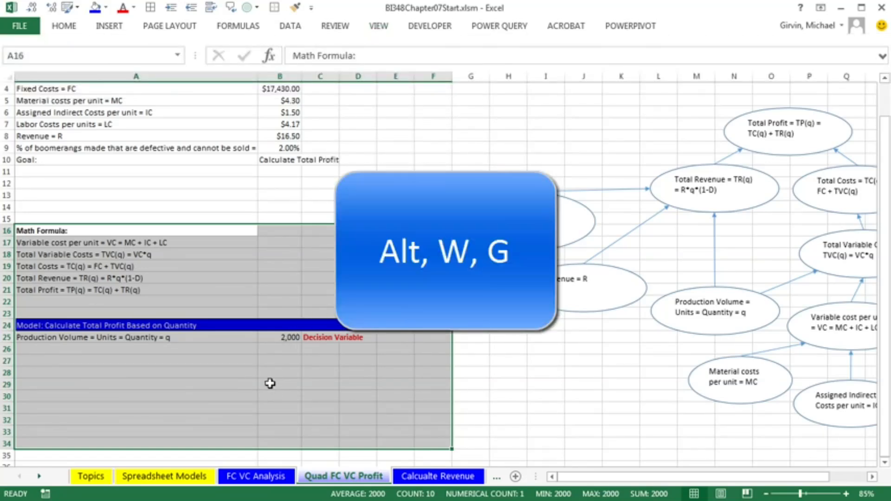
pyautogui.press('alt')
pyautogui.press('w')
pyautogui.press('g')
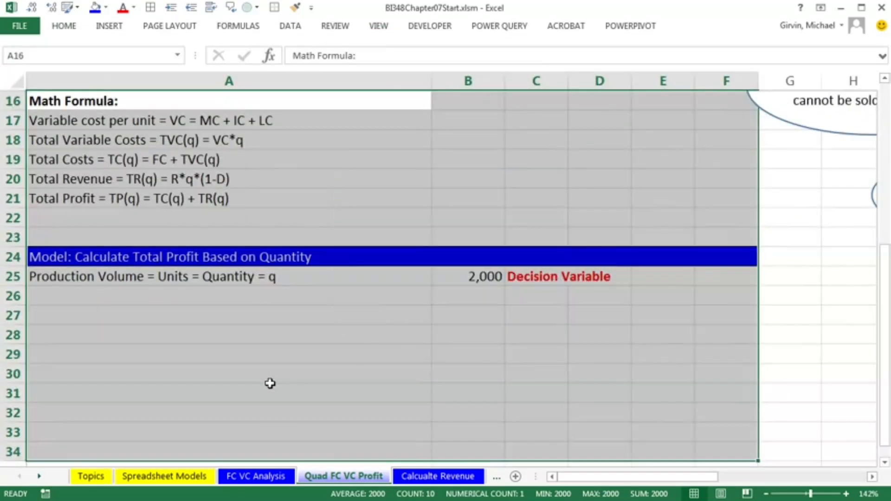
pyautogui.click(337, 294)
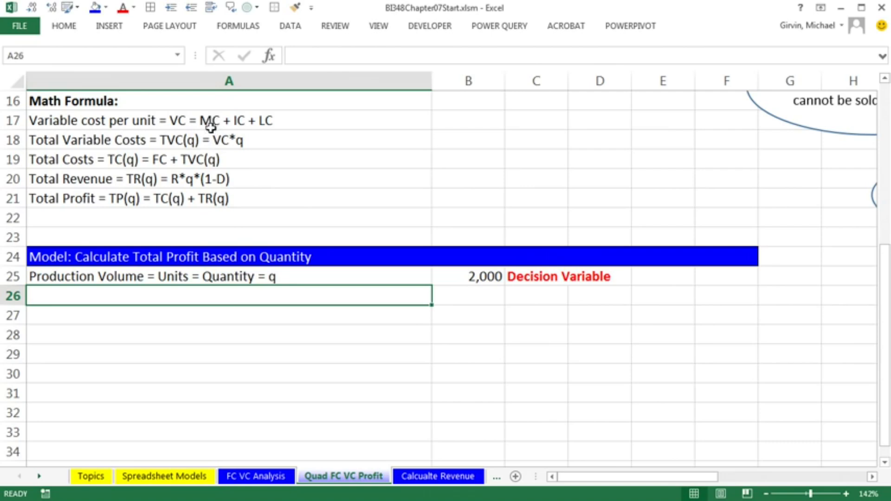
pyautogui.write('=')
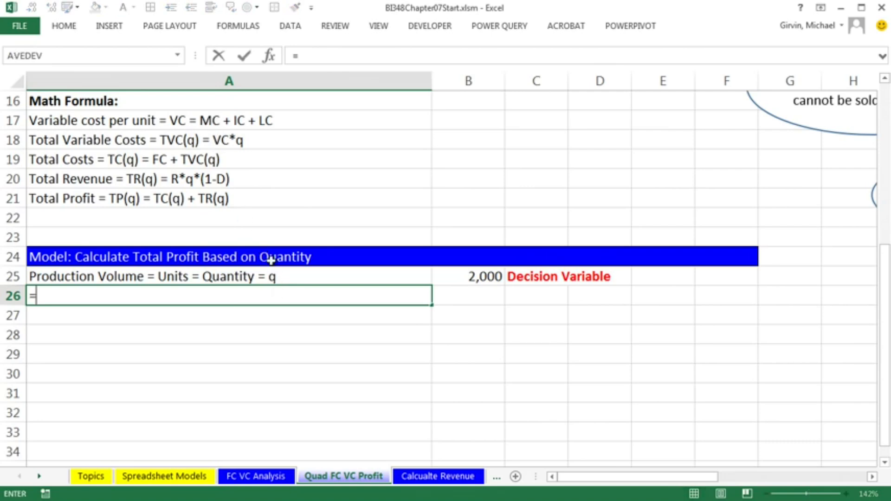
pyautogui.click(206, 121)
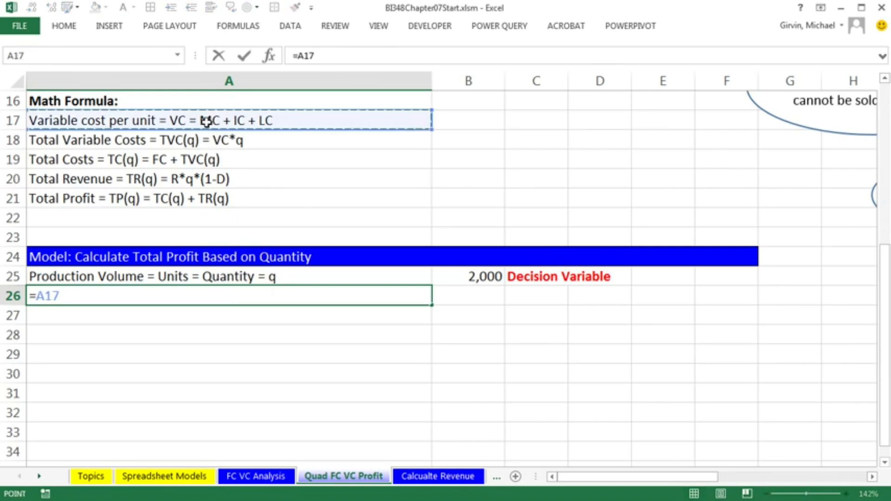
pyautogui.press('Tab')
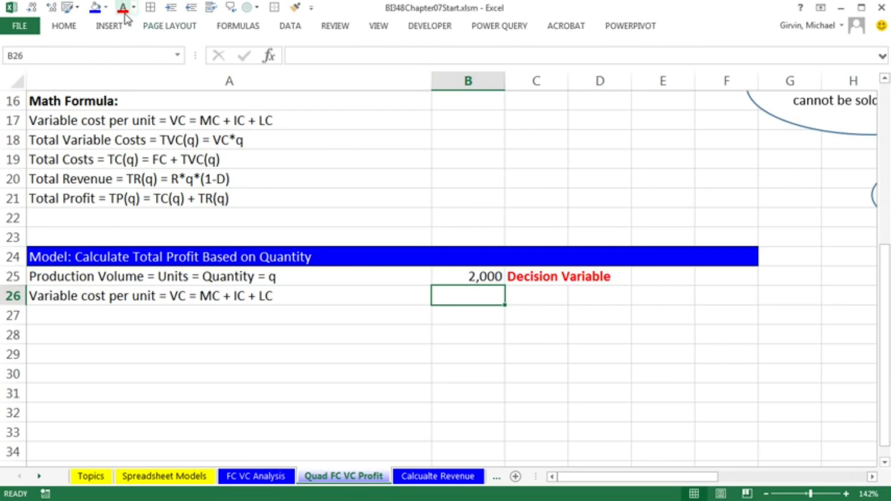
# Fill cell B26 with a light green custom colour
pyautogui.rightClick(476, 299)
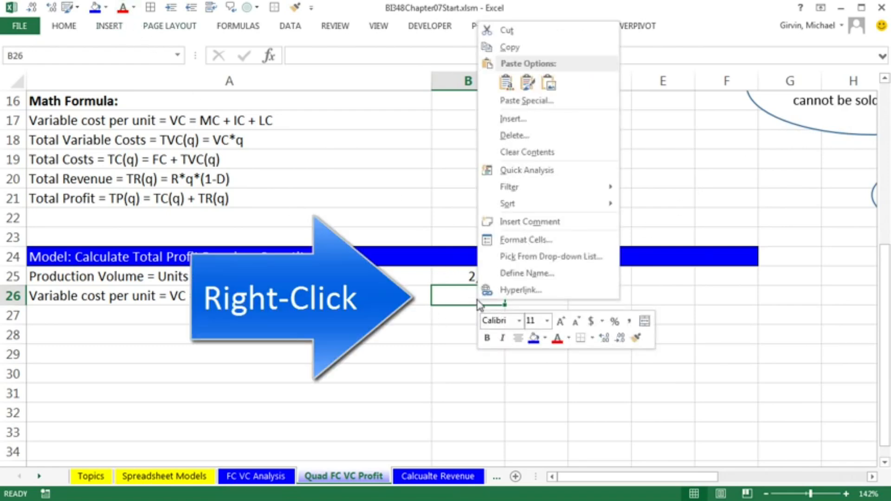
pyautogui.click(545, 338)
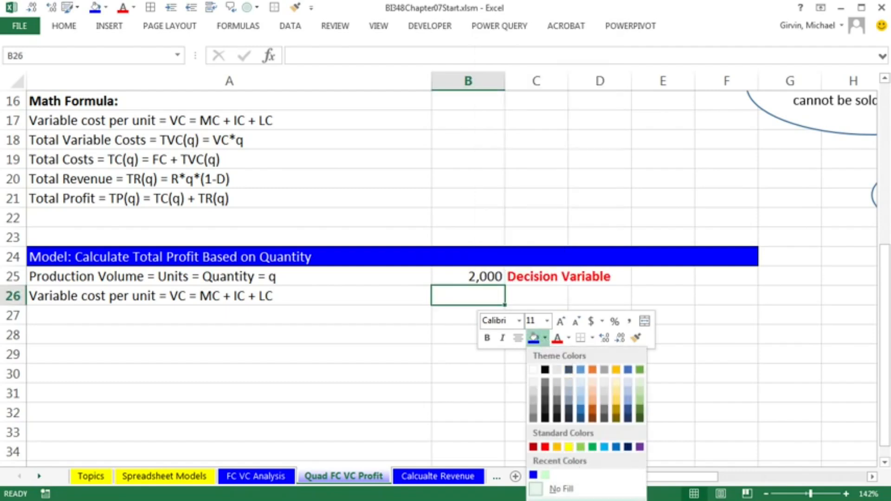
pyautogui.click(561, 500)
pyautogui.moveTo(388, 97); pyautogui.dragTo(516, 108)
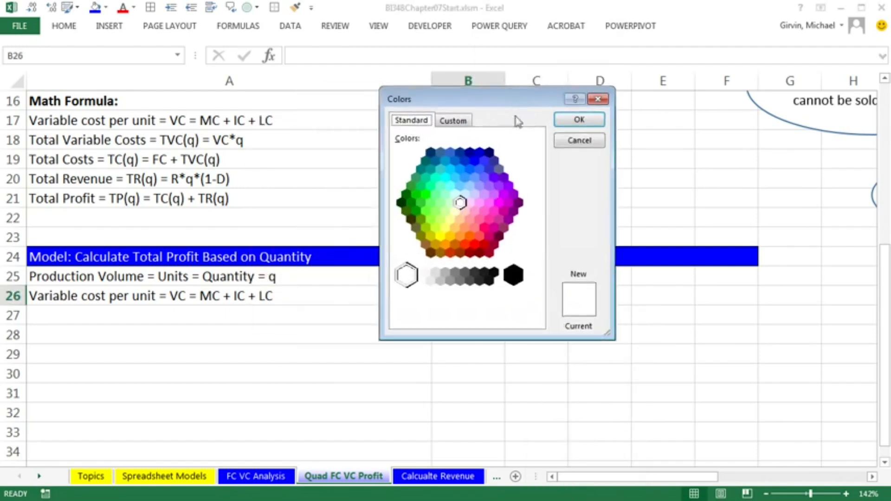
pyautogui.click(449, 205)
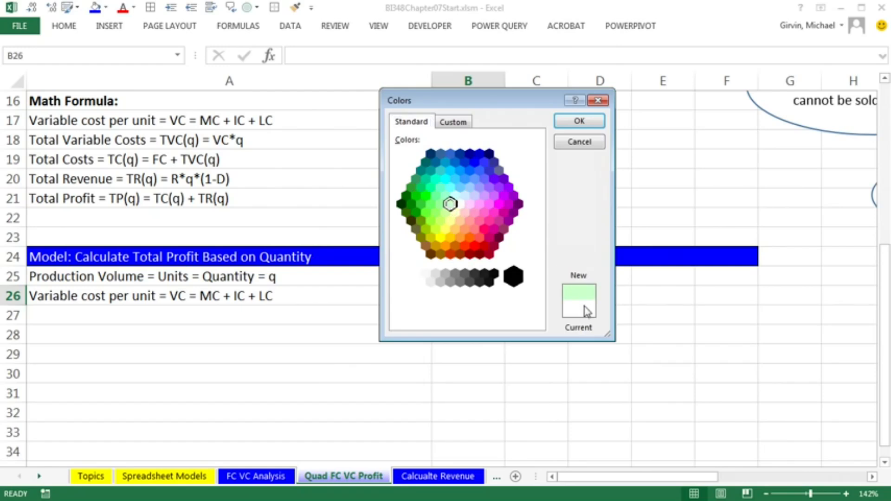
pyautogui.click(575, 121)
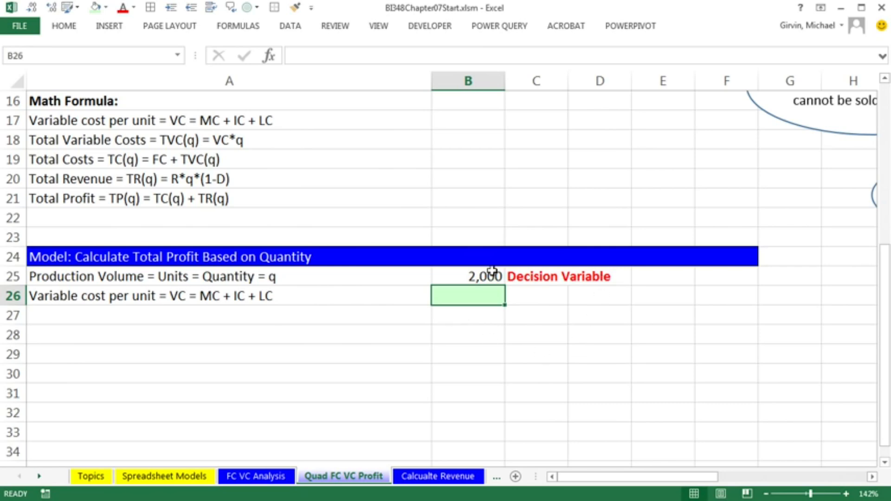
pyautogui.scroll(4, 501, 278)
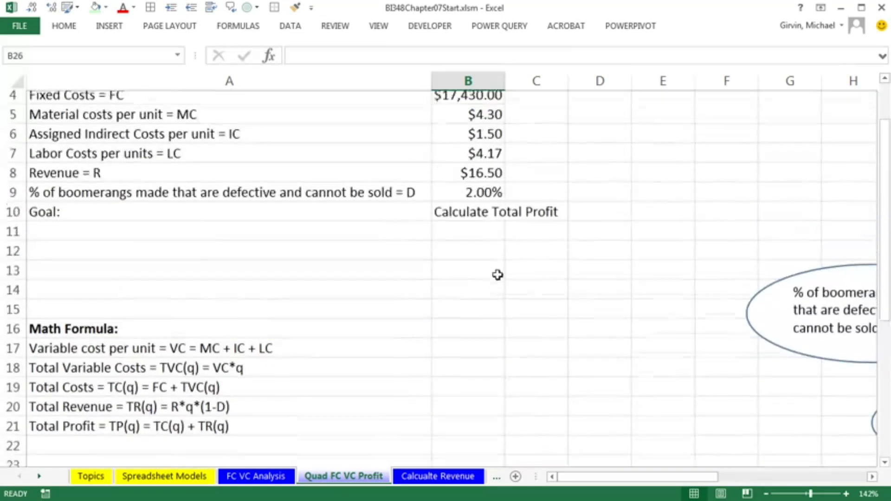
pyautogui.scroll(-2, 522, 246)
pyautogui.scroll(-2, 523, 250)
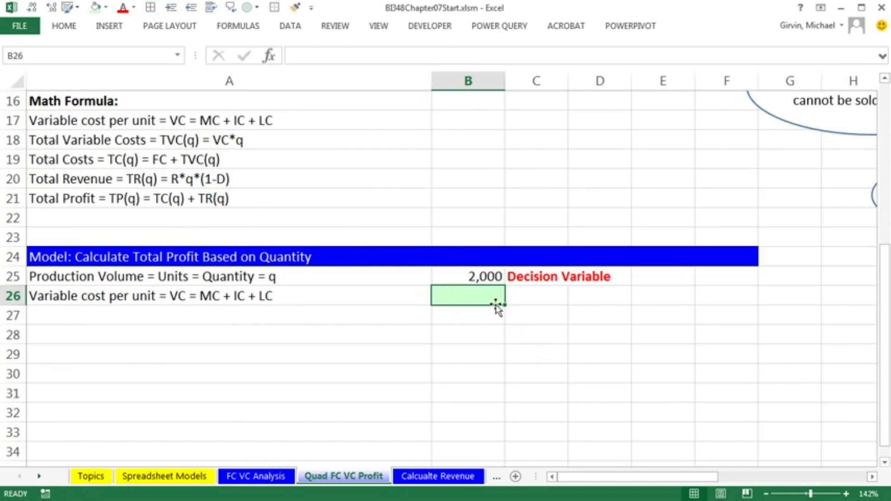
pyautogui.click(497, 320)
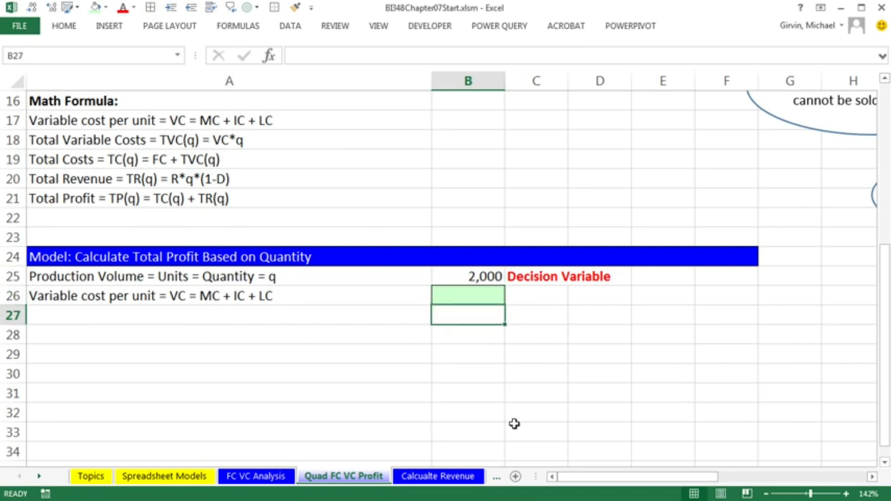
pyautogui.click(489, 376)
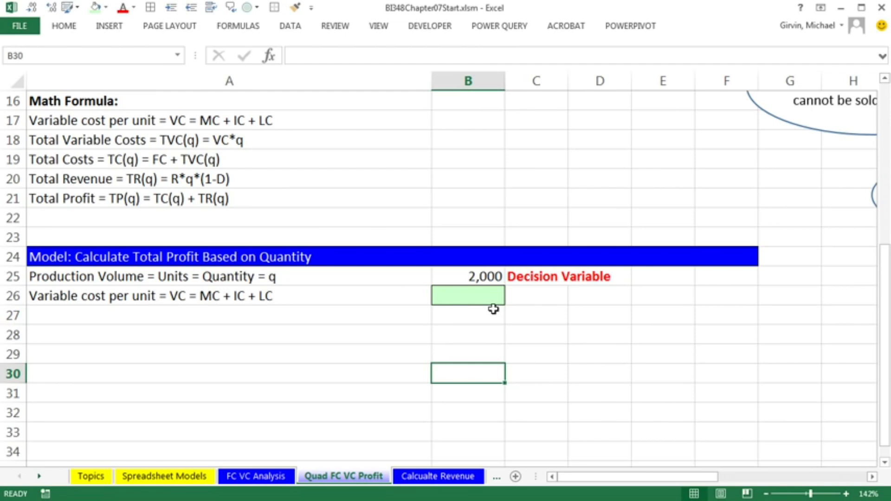
# Enter a SUM formula in B26 adding the material, indirect and labor costs in B5:B7
pyautogui.click(480, 299)
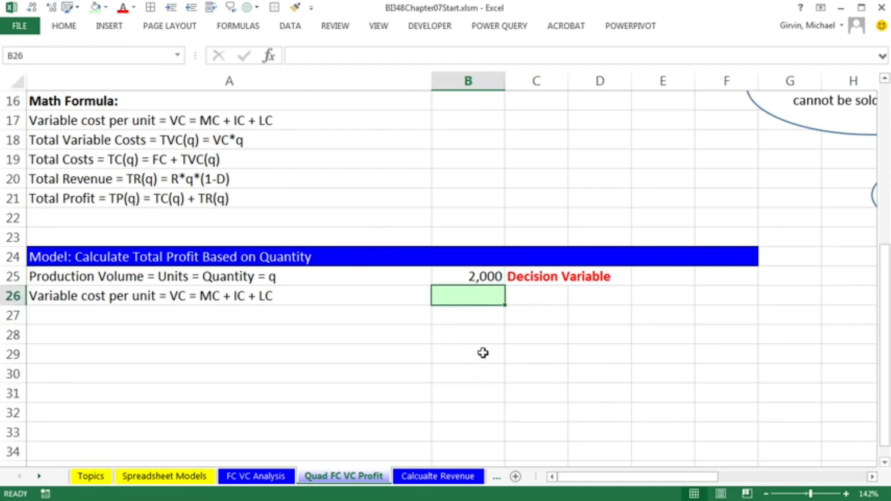
pyautogui.write('=')
pyautogui.scroll(5, 511, 328)
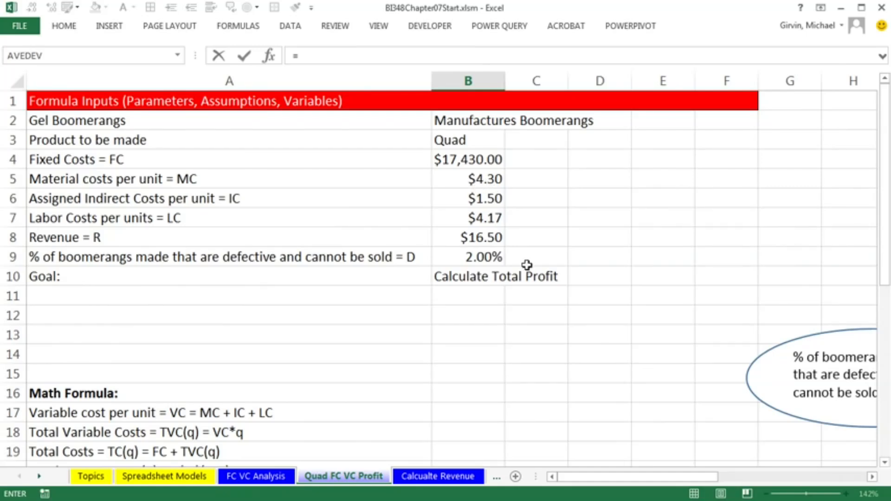
pyautogui.scroll(-4, 681, 274)
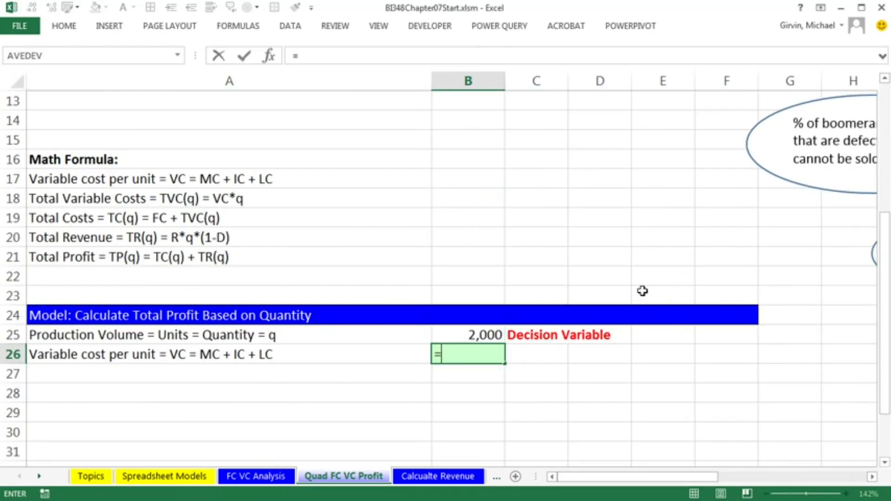
pyautogui.write('sum')
pyautogui.press('Tab')
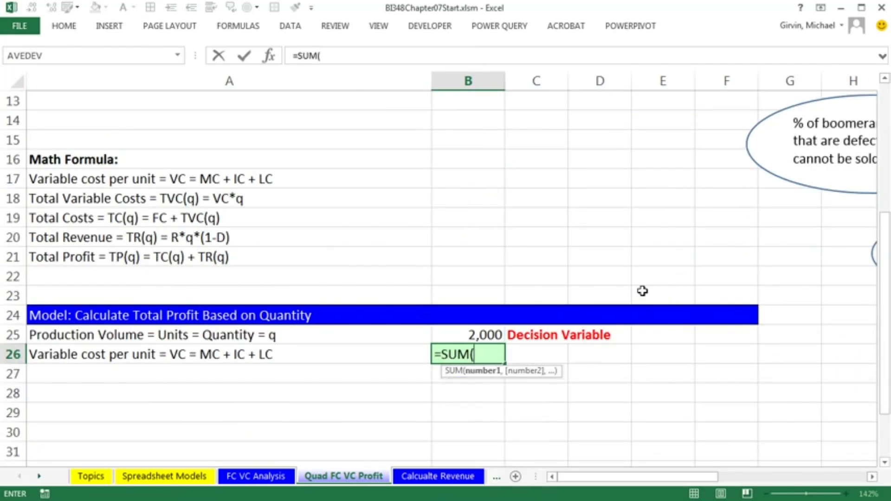
pyautogui.scroll(4, 515, 325)
pyautogui.click(461, 179)
pyautogui.moveTo(462, 178); pyautogui.dragTo(466, 207)
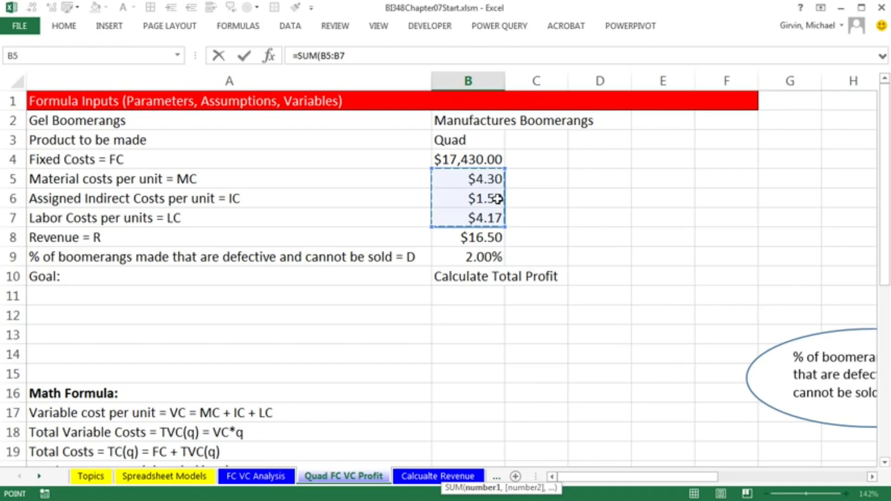
pyautogui.scroll(-3, 576, 263)
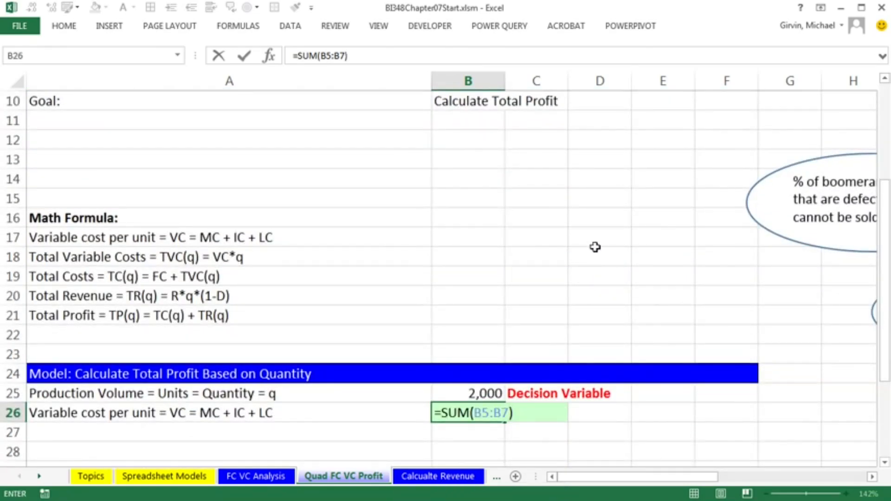
pyautogui.press('Return')
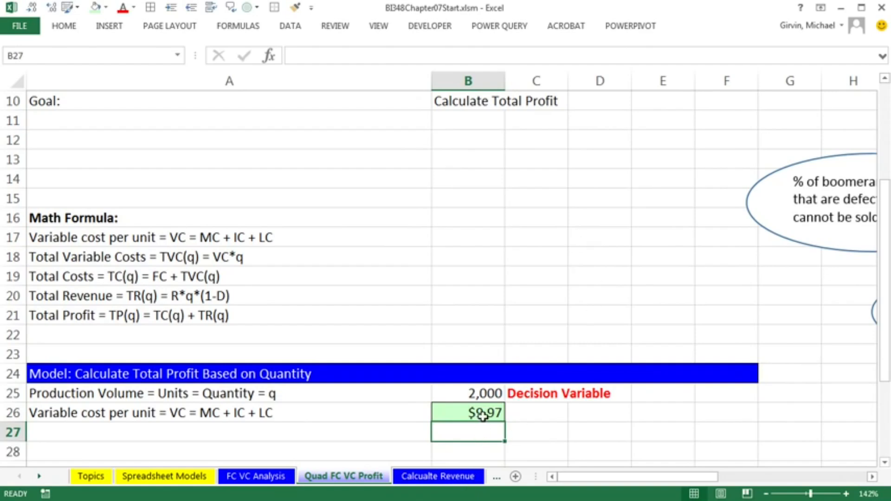
# Set the assigned indirect costs per unit to 1.15
pyautogui.scroll(3, 583, 408)
pyautogui.click(483, 200)
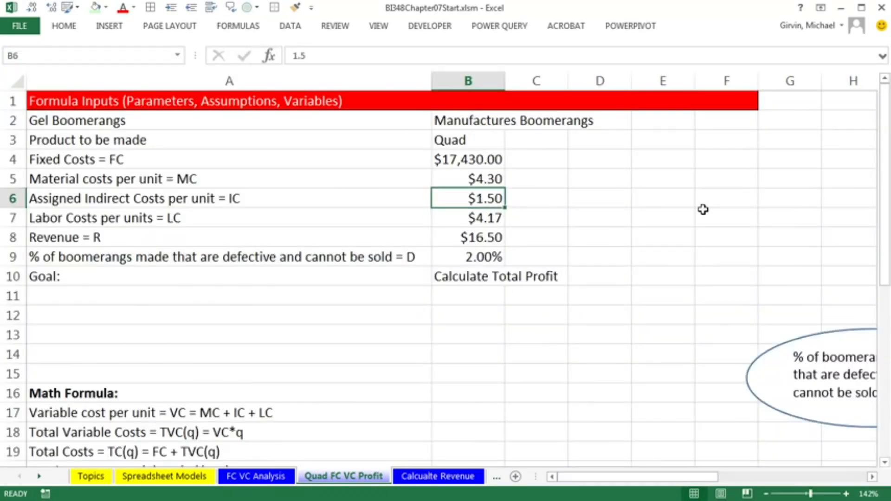
pyautogui.write('1.15')
pyautogui.press('Return')
pyautogui.scroll(-4, 696, 201)
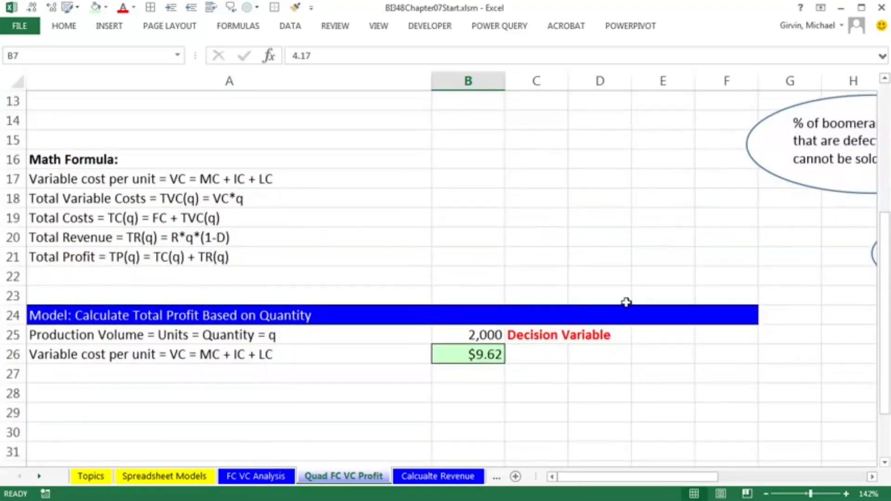
# Link cell A27 to the total variable costs formula label in A18
pyautogui.click(204, 370)
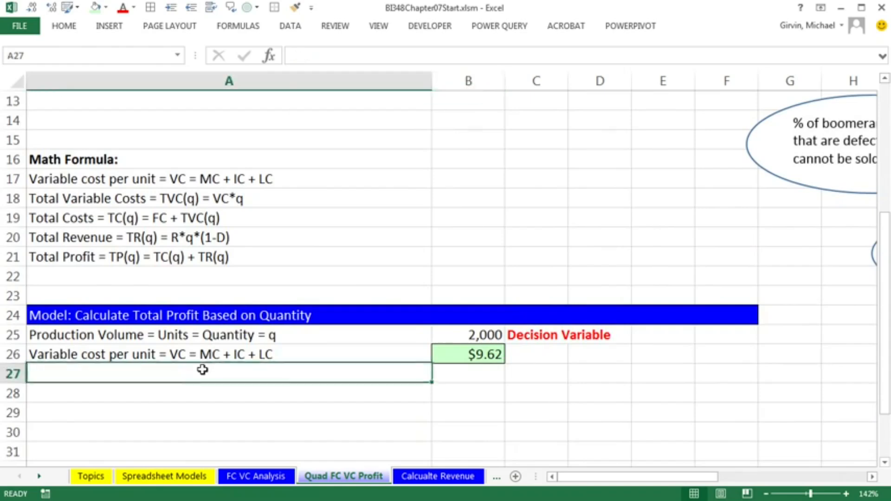
pyautogui.write('=')
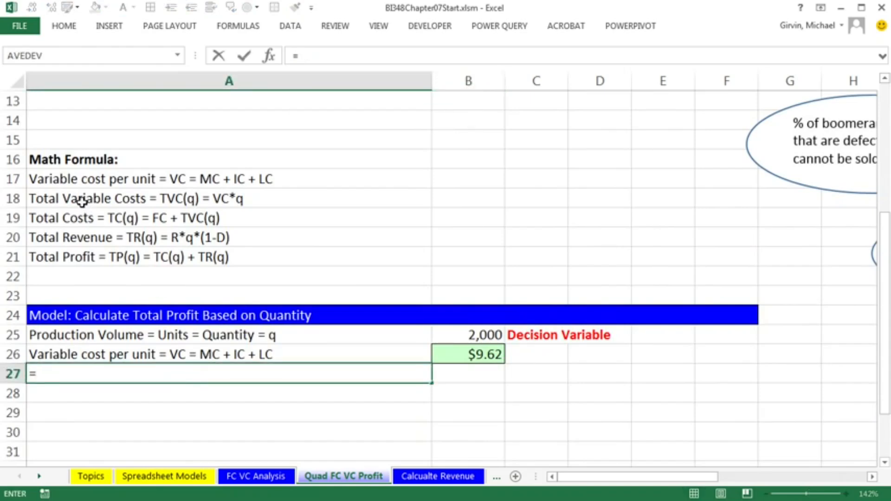
pyautogui.click(82, 201)
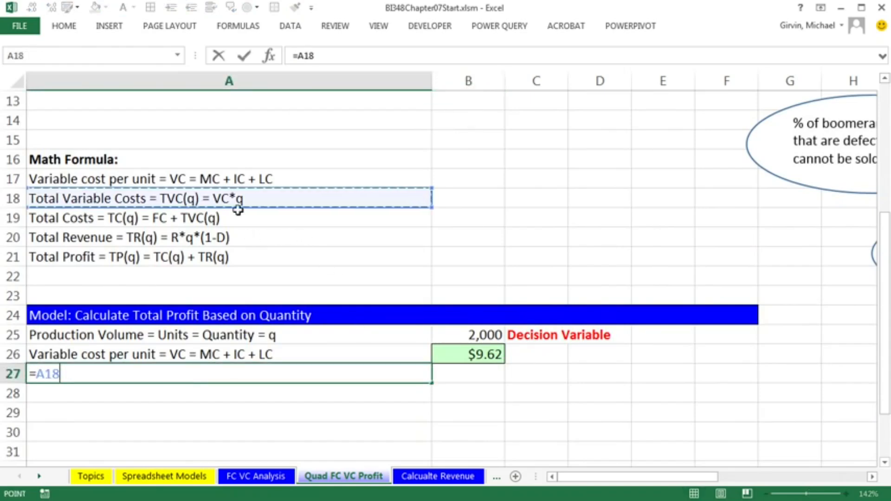
pyautogui.press('Tab')
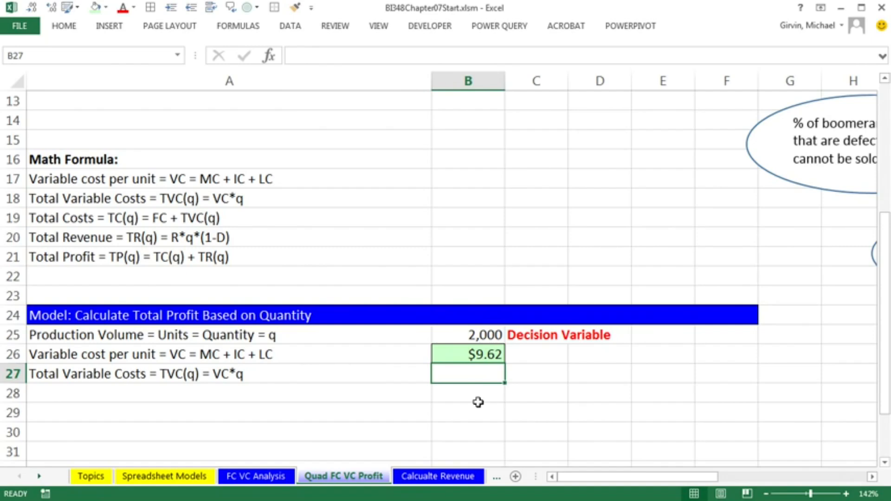
# Calculate total variable costs in B27 as variable cost per unit times quantity (B26*B25)
pyautogui.write('=')
pyautogui.press('Up')
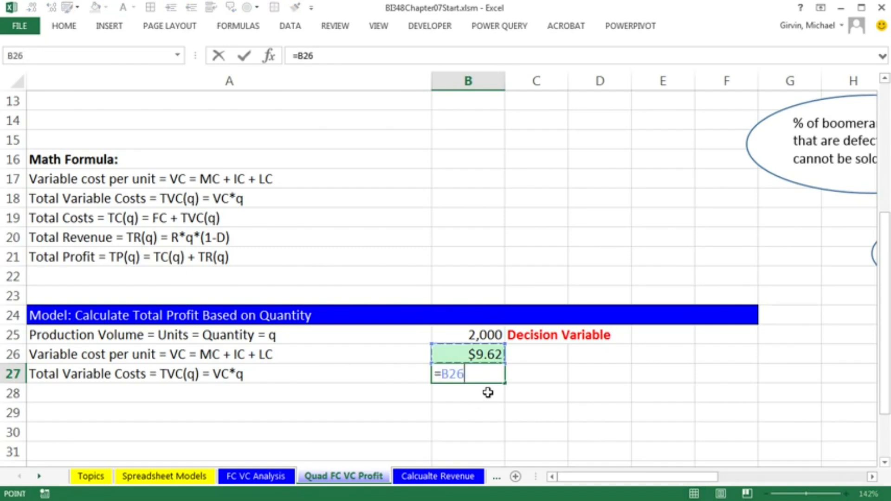
pyautogui.write('*')
pyautogui.press('Up')
pyautogui.press('Up')
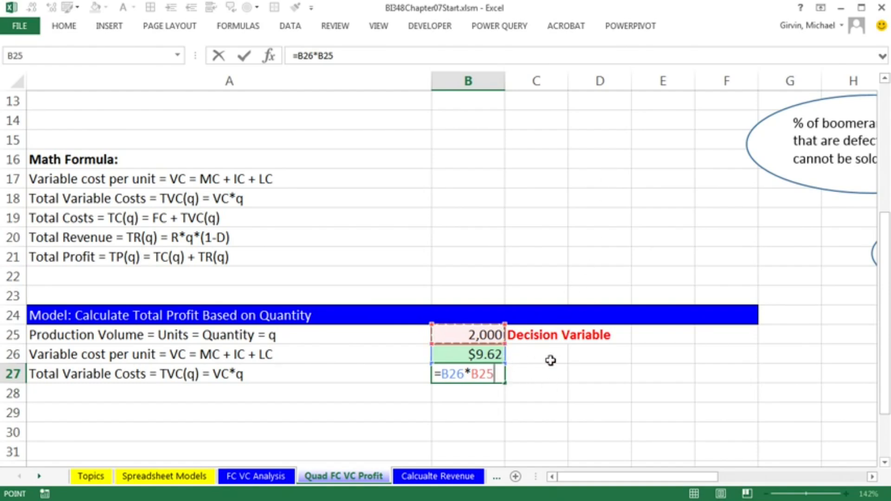
pyautogui.press('Return')
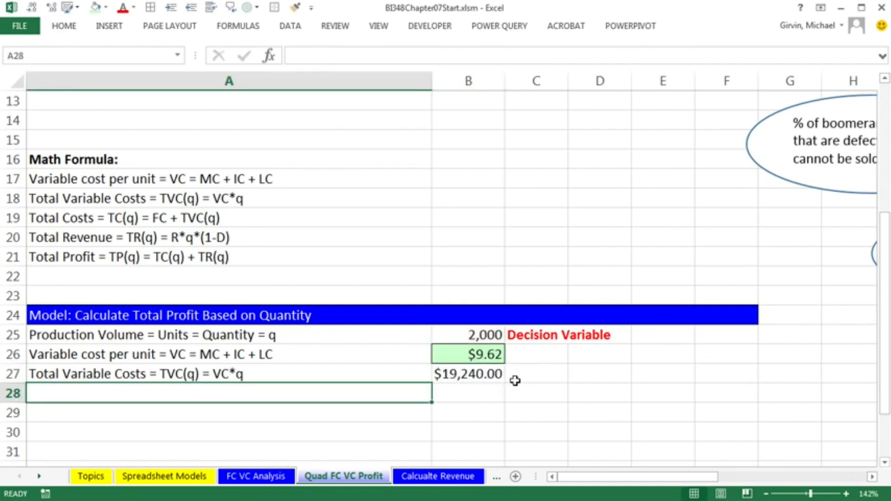
pyautogui.scroll(-1, 511, 414)
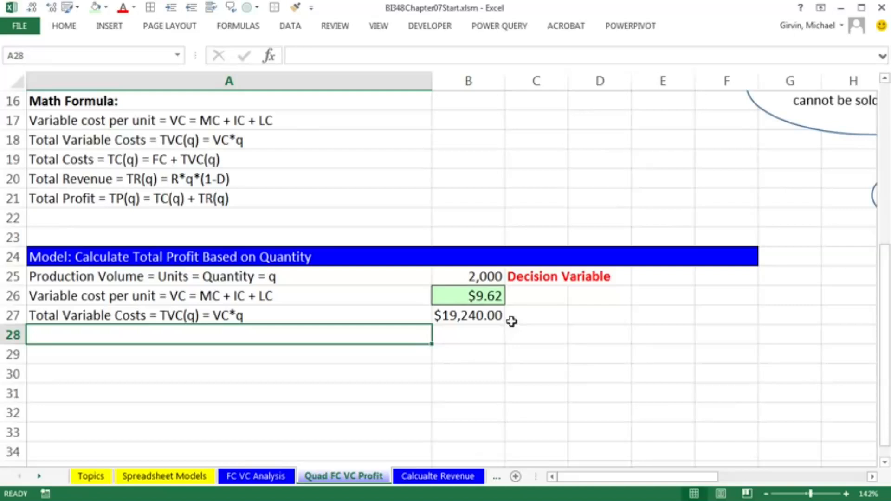
# Copy the green number formatting of B26 onto cells B27 through B31 with Format Painter
pyautogui.click(471, 294)
pyautogui.rightClick(457, 297)
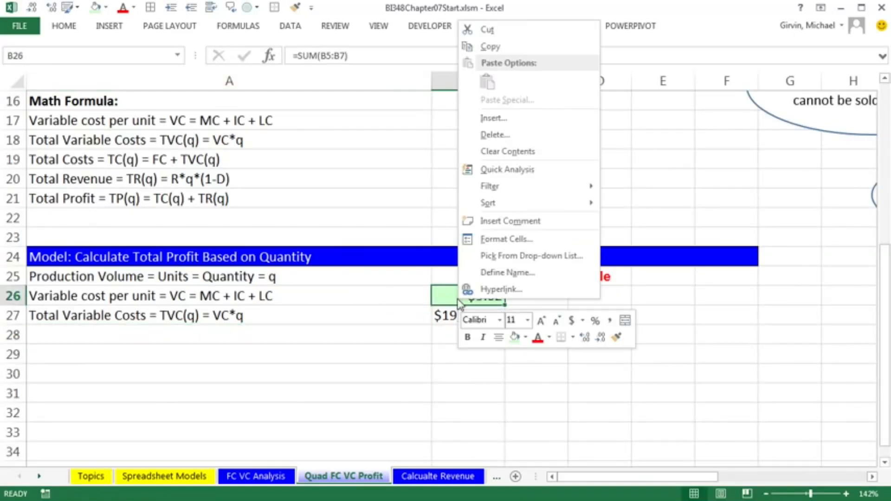
pyautogui.click(618, 338)
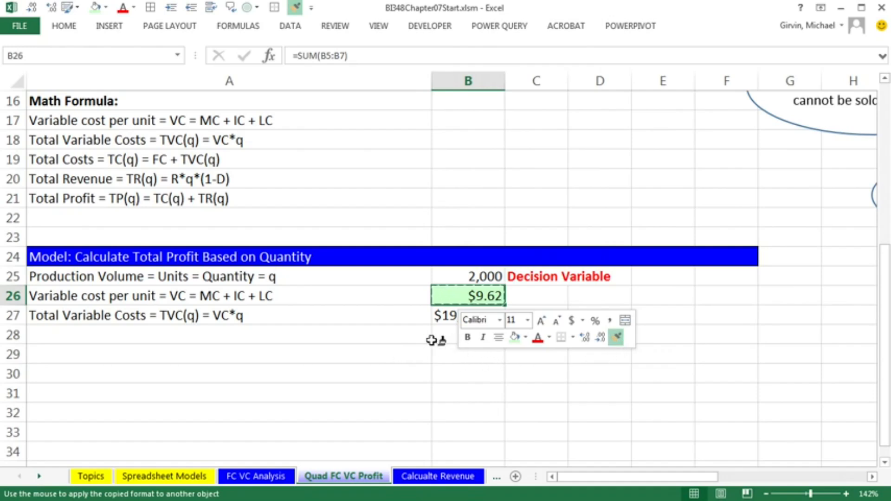
pyautogui.click(444, 316)
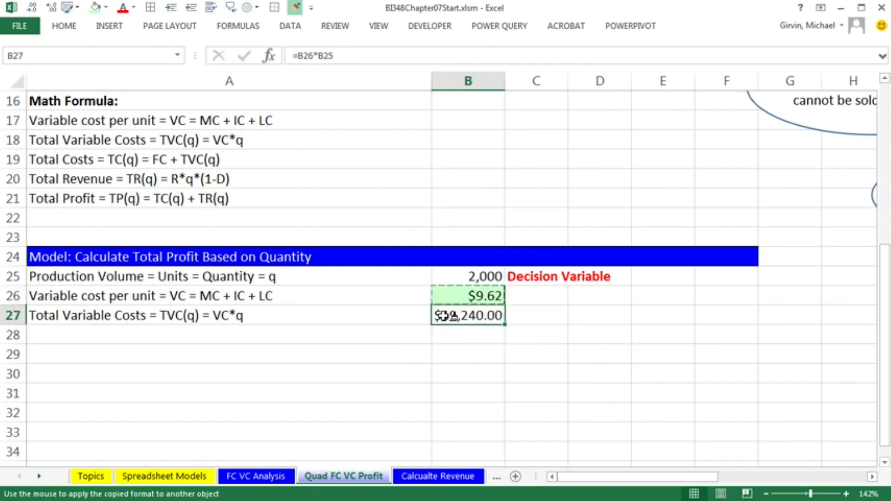
pyautogui.moveTo(445, 317); pyautogui.dragTo(460, 388)
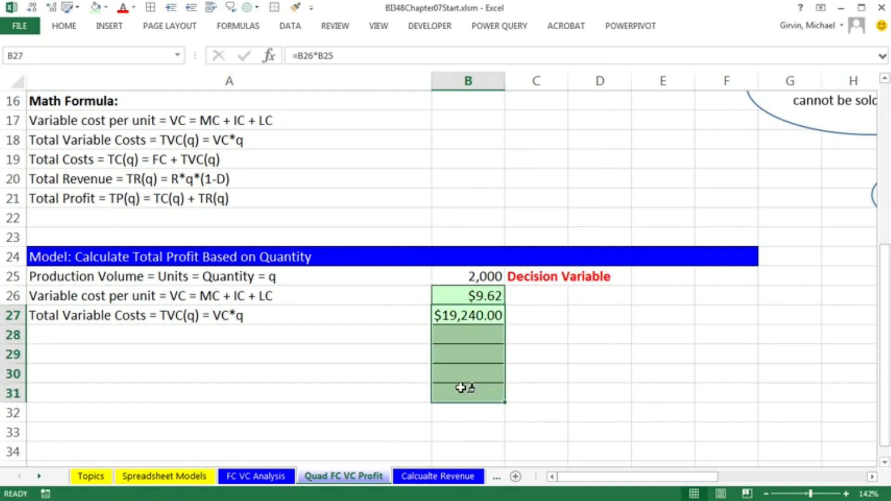
# Link cell A28 to the total costs formula label in A19
pyautogui.scroll(1, 264, 388)
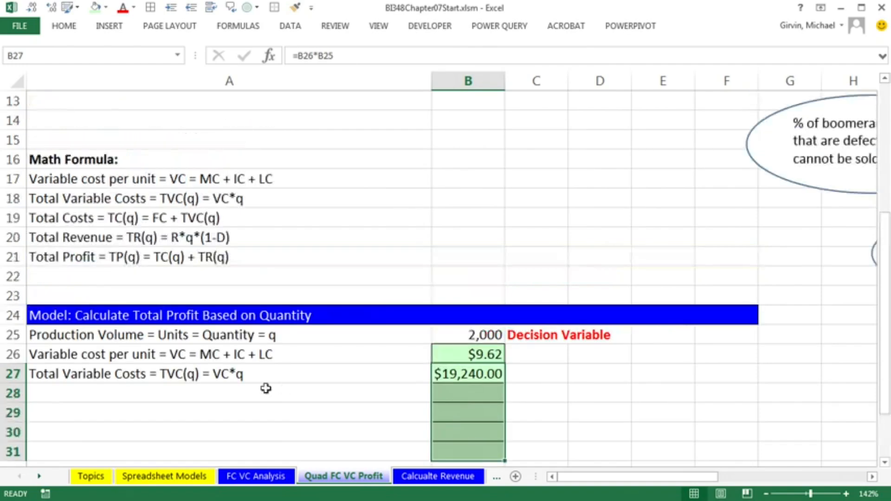
pyautogui.click(166, 389)
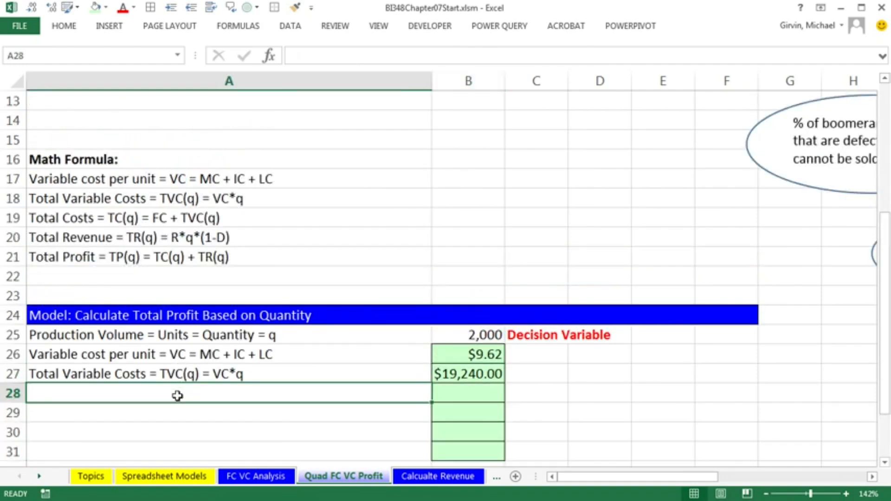
pyautogui.write('=')
pyautogui.click(103, 221)
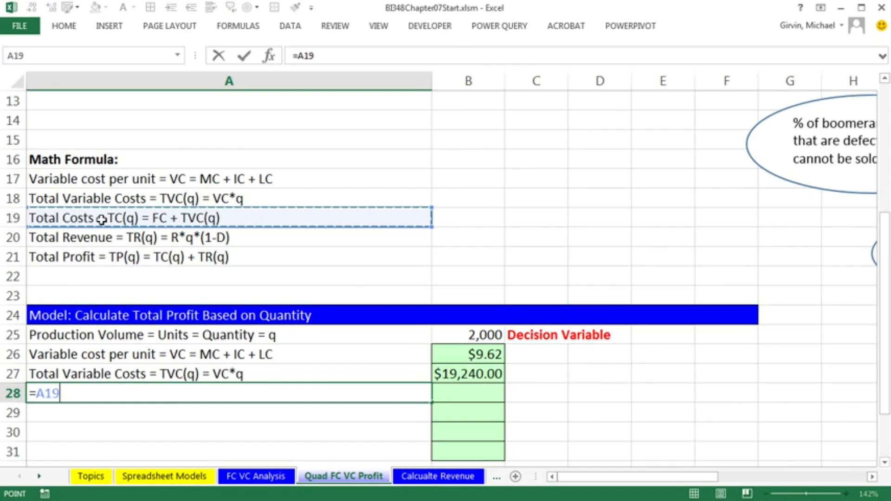
pyautogui.press('Tab')
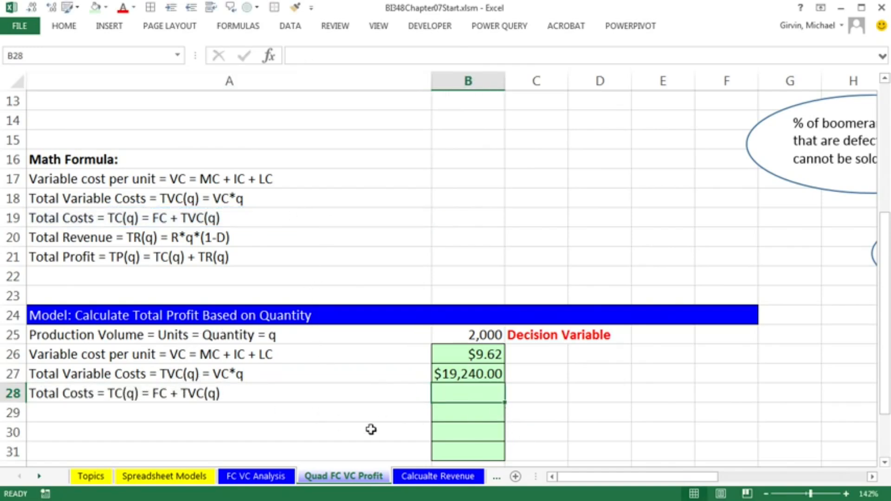
# Calculate total costs in B28 as fixed costs plus total variable costs (B4+B27)
pyautogui.write('=')
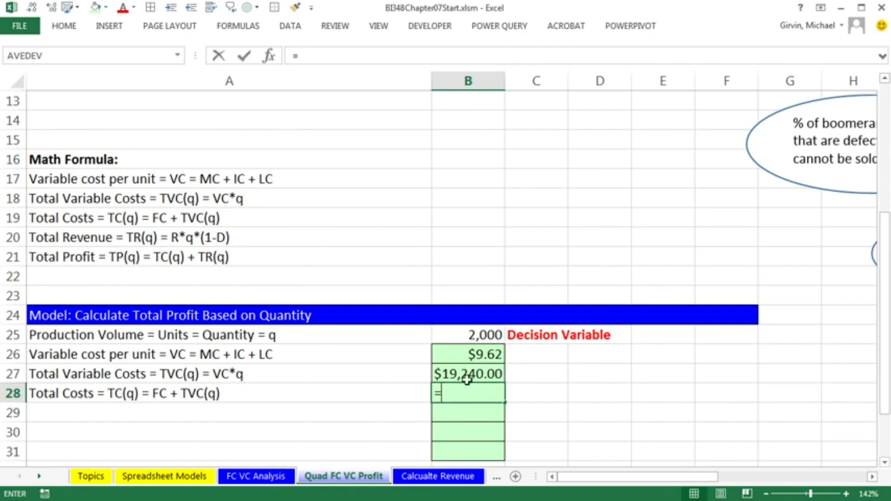
pyautogui.scroll(4, 456, 372)
pyautogui.click(497, 162)
pyautogui.scroll(-4, 506, 293)
pyautogui.write('+')
pyautogui.click(474, 373)
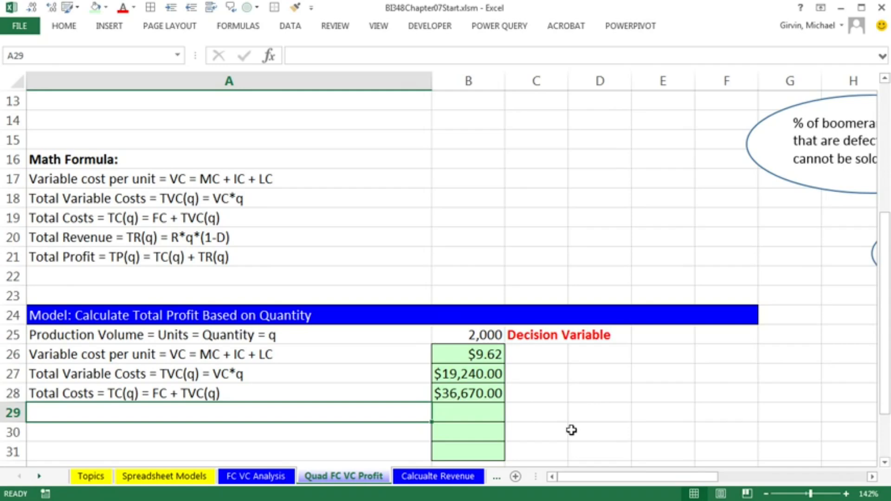
# Link cell A29 to the total revenue formula label in A20
pyautogui.write('=')
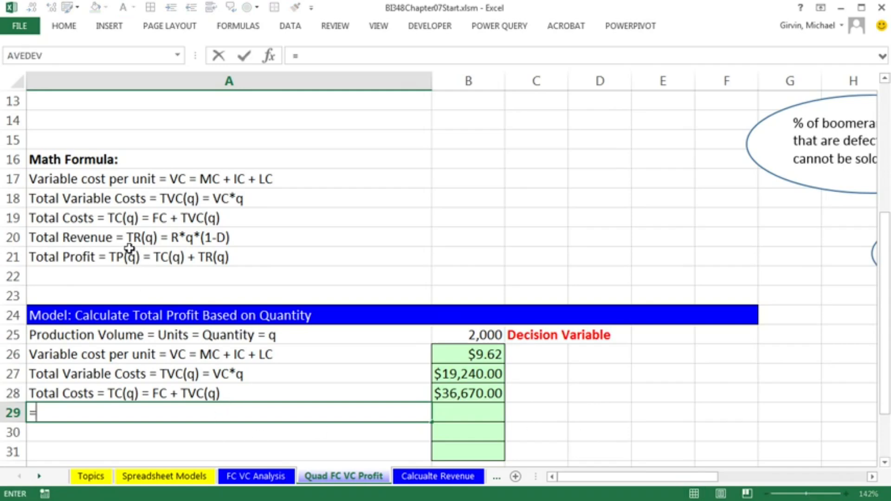
pyautogui.click(127, 239)
pyautogui.press('Tab')
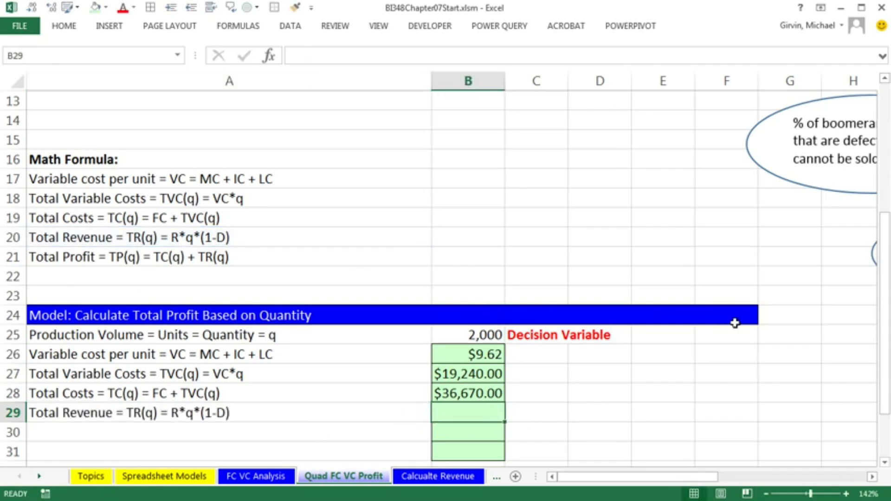
# Calculate total revenue in B29 with the formula =B8*B25*(1-B9)
pyautogui.write('=')
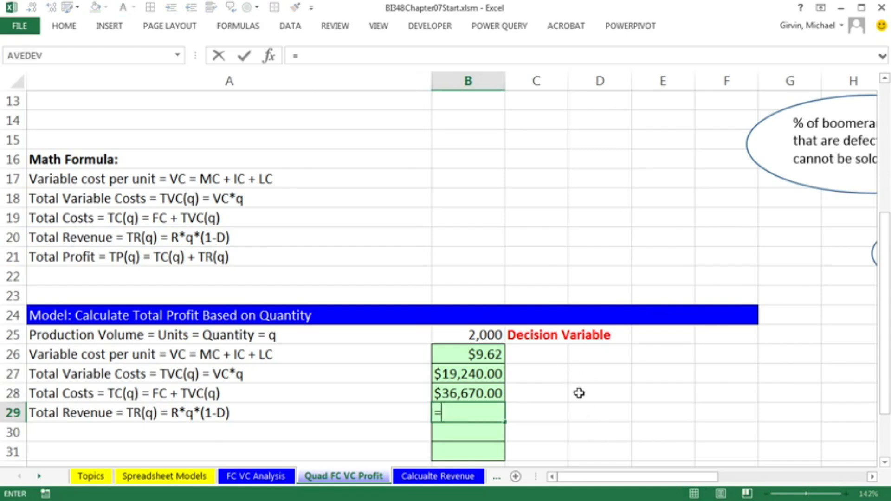
pyautogui.scroll(1, 568, 392)
pyautogui.scroll(4, 568, 392)
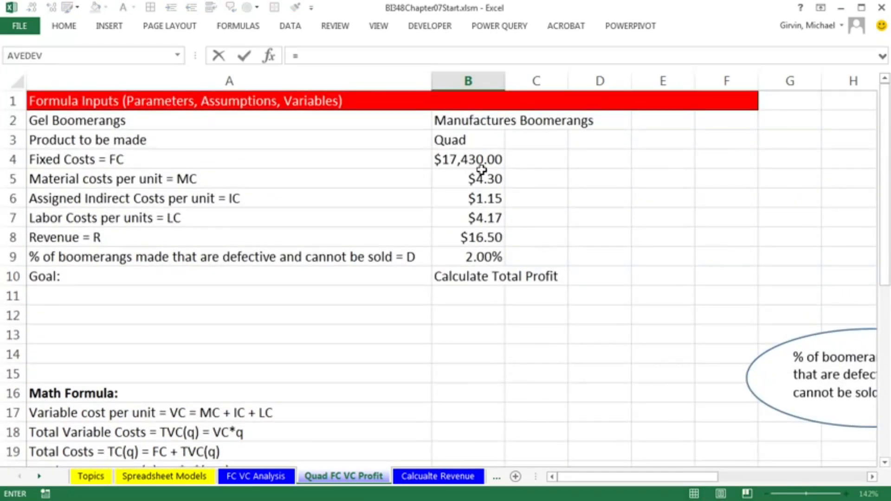
pyautogui.click(474, 236)
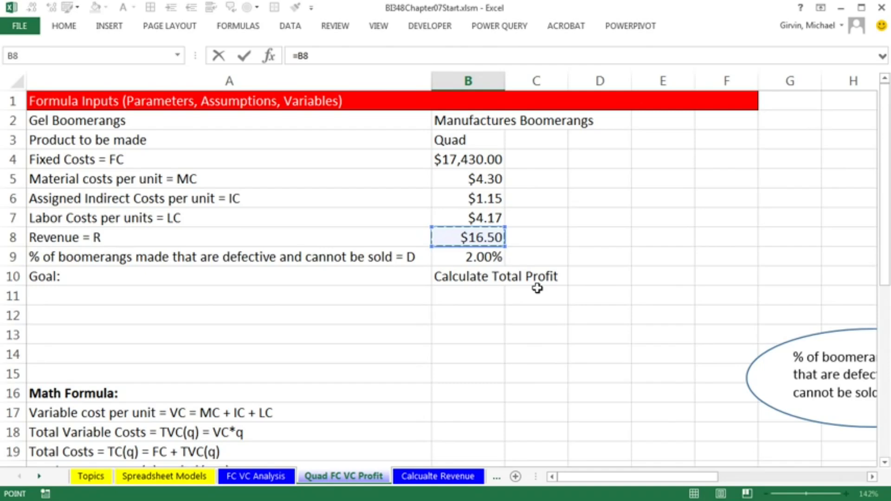
pyautogui.scroll(-5, 537, 288)
pyautogui.write('*')
pyautogui.click(460, 278)
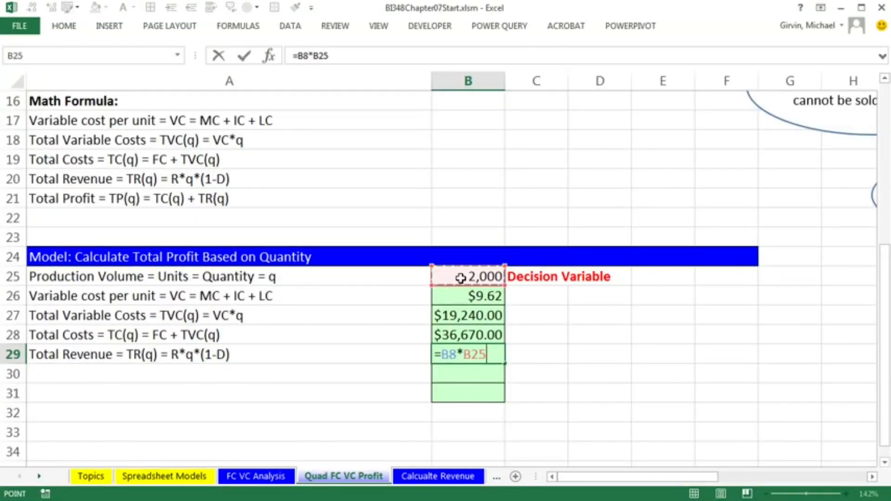
pyautogui.write('*')
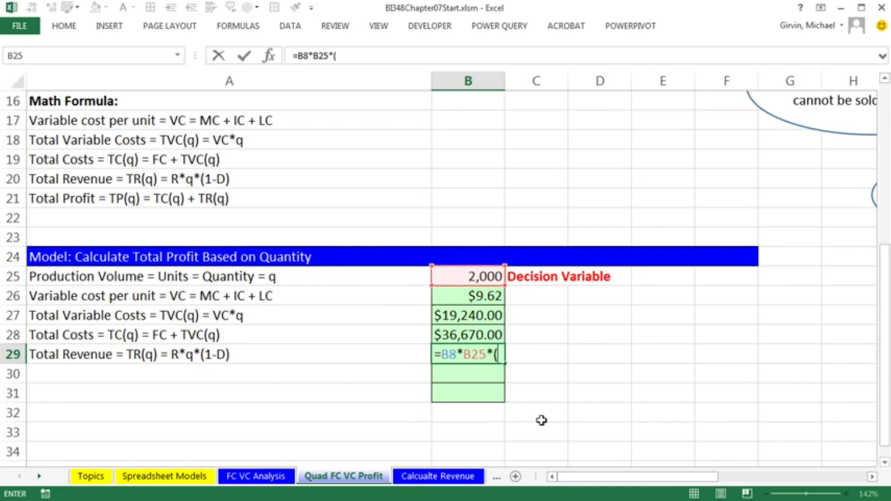
pyautogui.write('(1-')
pyautogui.scroll(4, 562, 276)
pyautogui.click(483, 197)
pyautogui.scroll(-3, 519, 280)
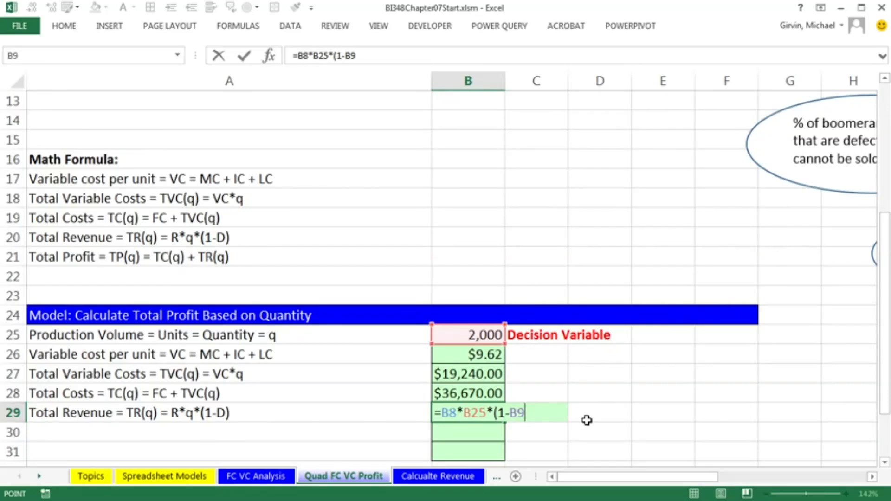
pyautogui.write(')')
pyautogui.hotkey('ctrl', 'Return')
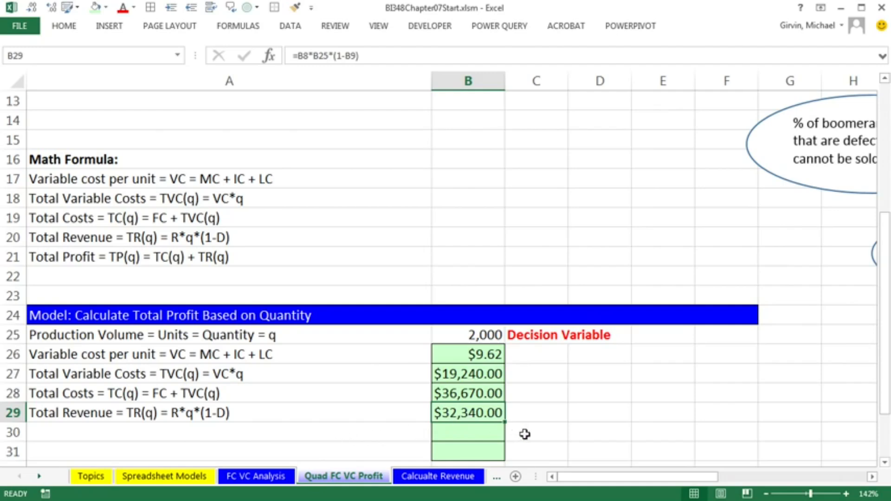
# Link cell A30 to the total profit formula label in A21
pyautogui.click(293, 438)
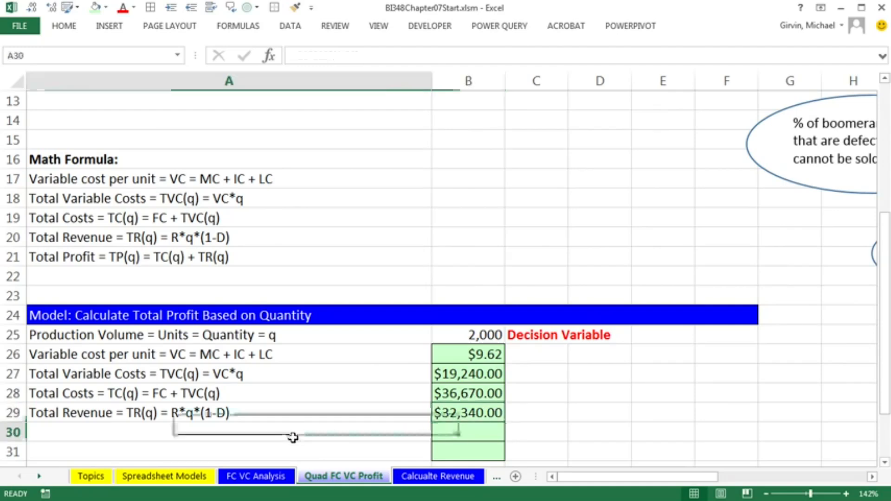
pyautogui.write('=')
pyautogui.click(200, 255)
pyautogui.press('Return')
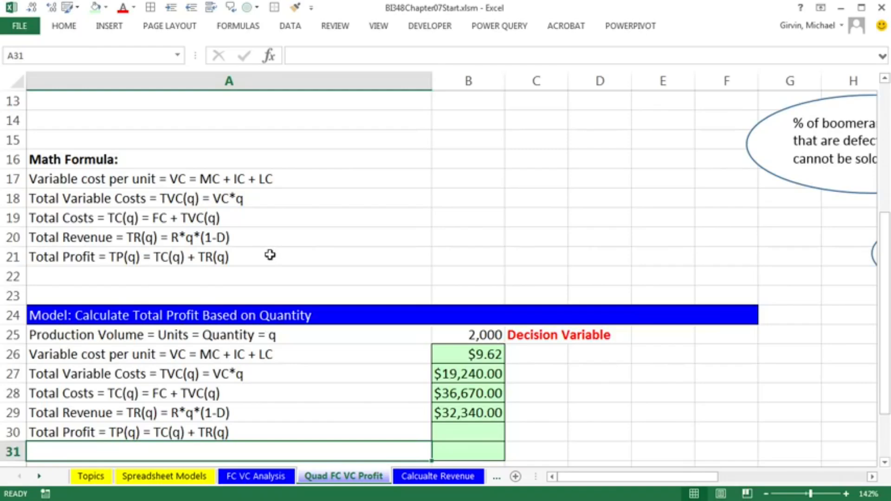
# Correct the total profit label in A21 so its formula part reads TR(q) - TC(q)
pyautogui.keyDown('ctrl'); pyautogui.scroll(-3, 271, 255); pyautogui.keyUp('ctrl')
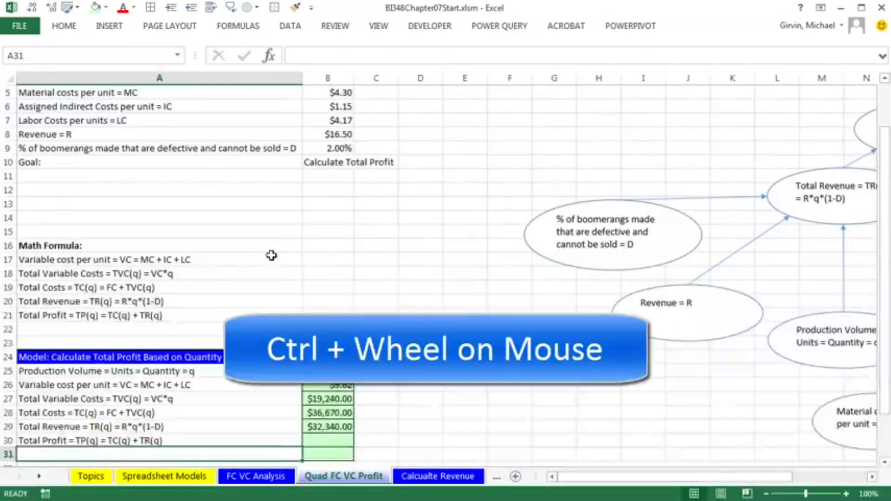
pyautogui.keyDown('ctrl'); pyautogui.scroll(-1, 272, 255); pyautogui.keyUp('ctrl')
pyautogui.scroll(-1, 271, 256)
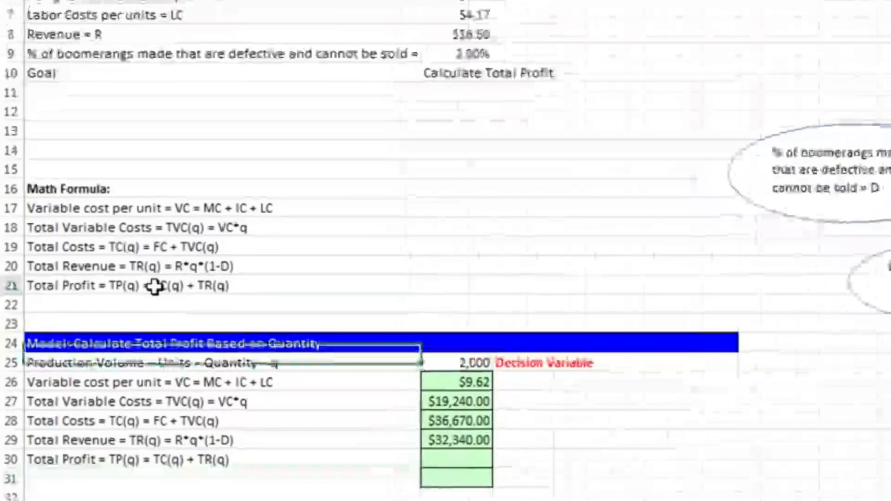
pyautogui.click(97, 291)
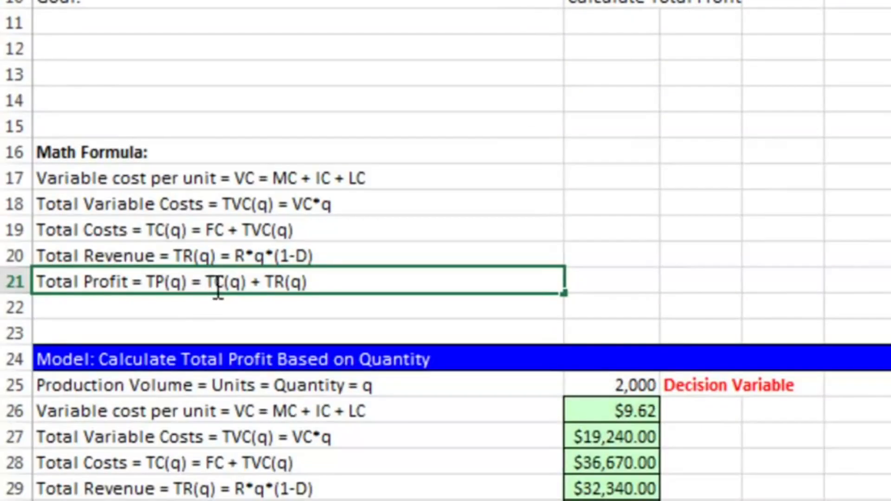
pyautogui.moveTo(206, 282); pyautogui.dragTo(422, 304)
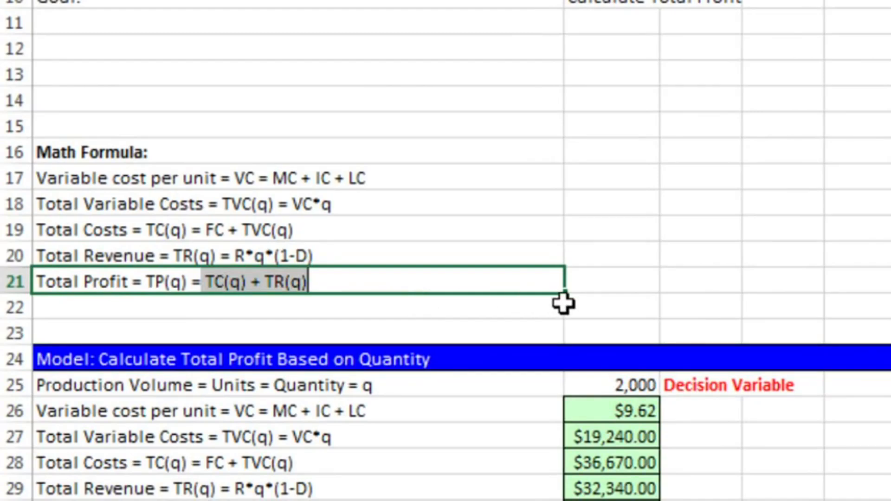
pyautogui.write('TR(q) - TC(q)')
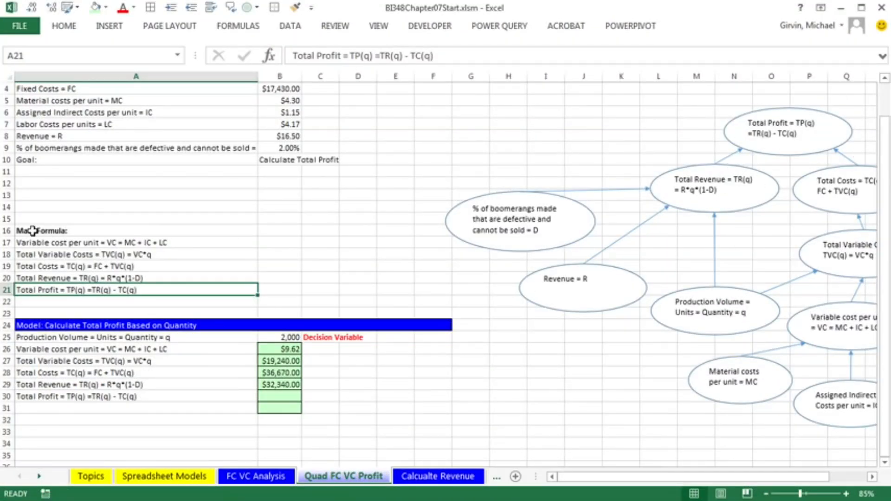
# Widen column B so the model's currency values display fully
pyautogui.moveTo(20, 207); pyautogui.dragTo(433, 449)
pyautogui.hotkey('alt', 'w')
pyautogui.press('g')
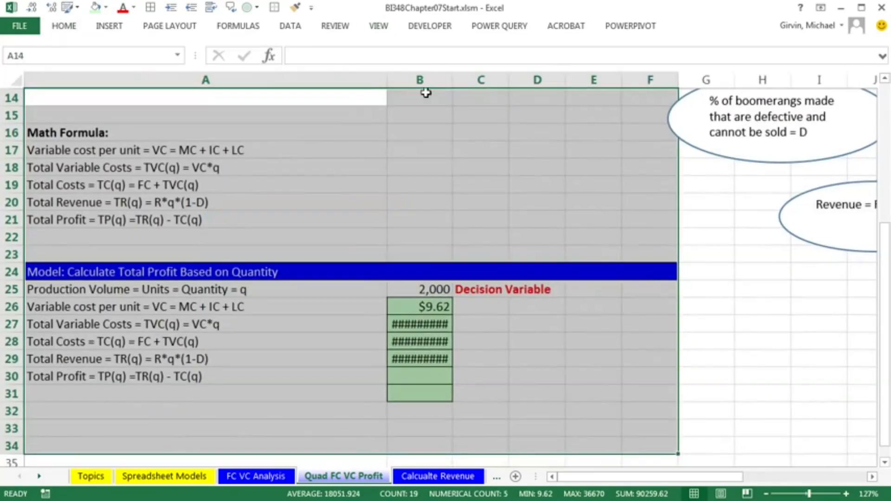
pyautogui.click(424, 95)
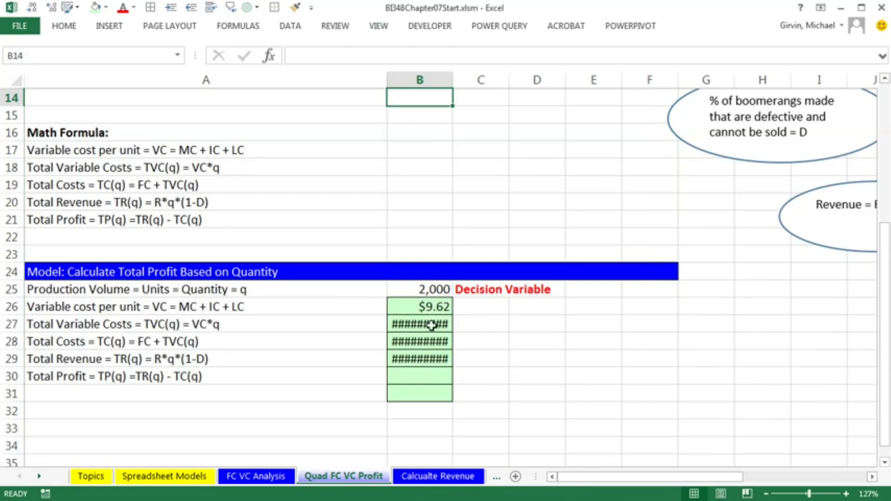
pyautogui.moveTo(451, 80); pyautogui.dragTo(465, 80)
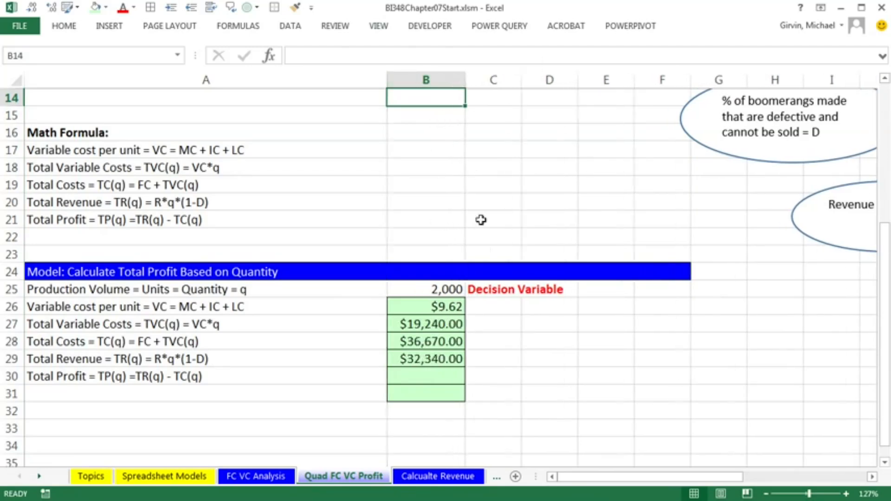
# Calculate total profit in B30 as total revenue minus total costs (B29-B28)
pyautogui.click(431, 375)
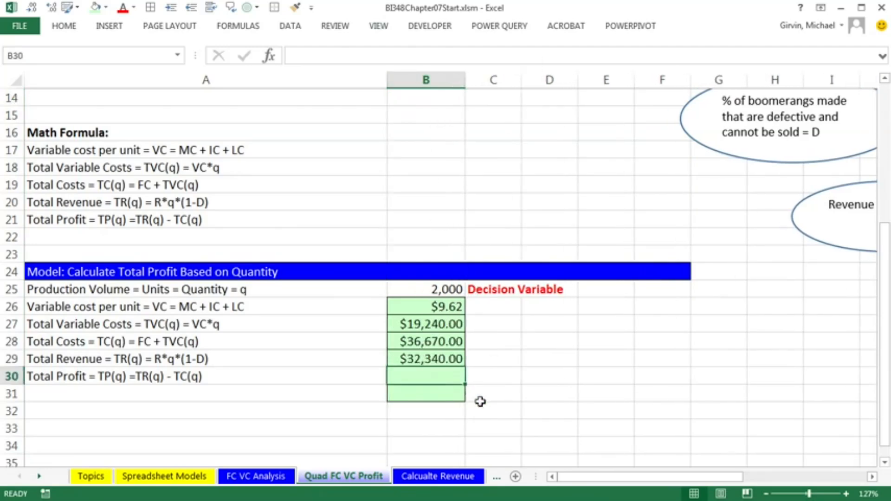
pyautogui.write('=')
pyautogui.click(462, 350)
pyautogui.write('-')
pyautogui.click(462, 350)
pyautogui.click(462, 348)
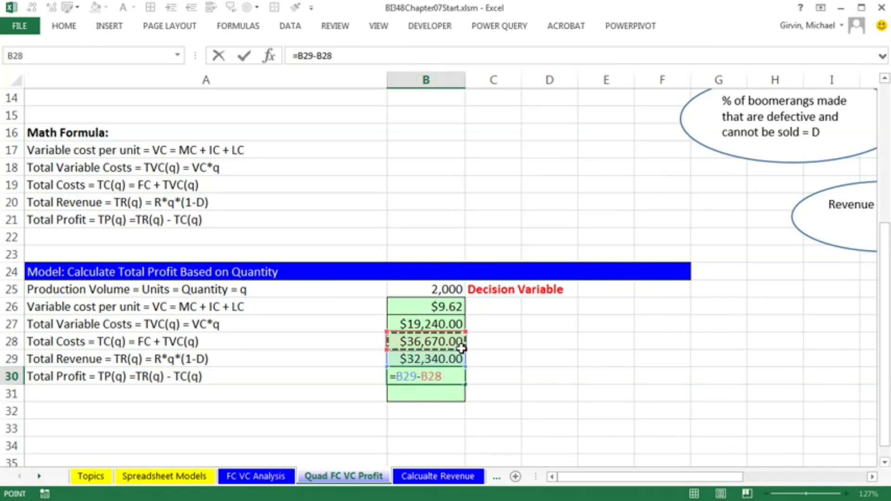
pyautogui.press('Return')
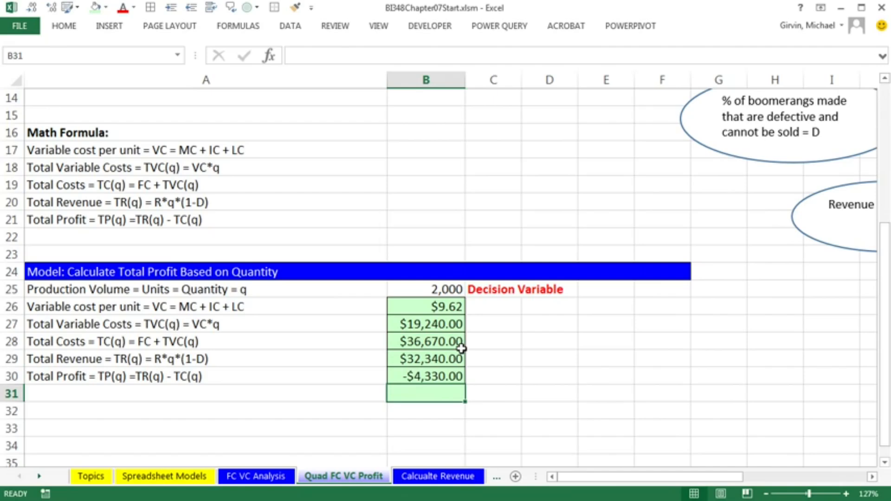
pyautogui.click(430, 377)
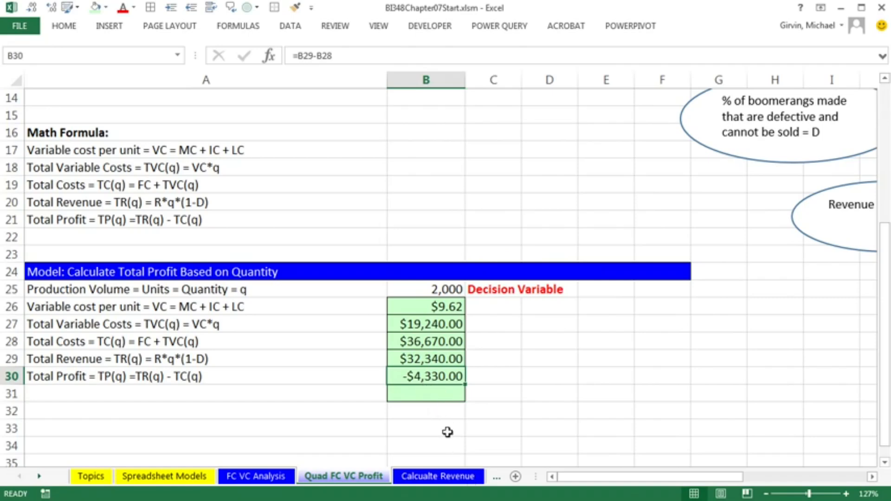
pyautogui.scroll(-2, 473, 339)
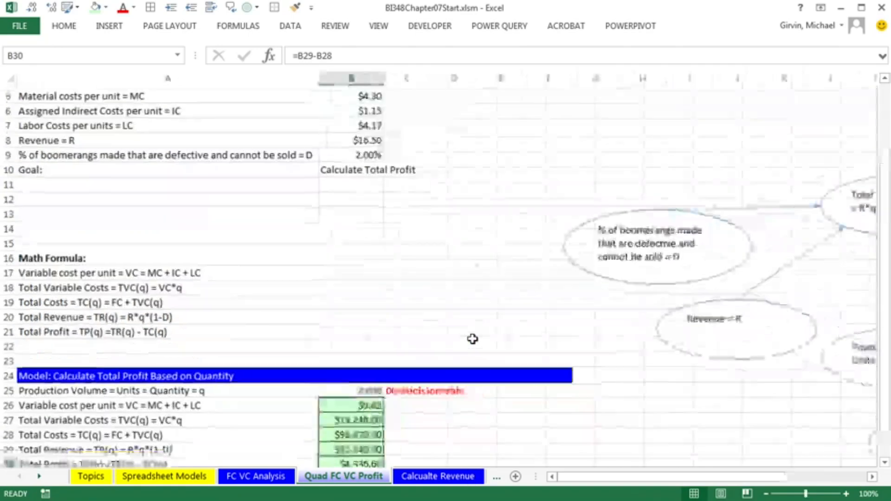
pyautogui.scroll(-1, 472, 338)
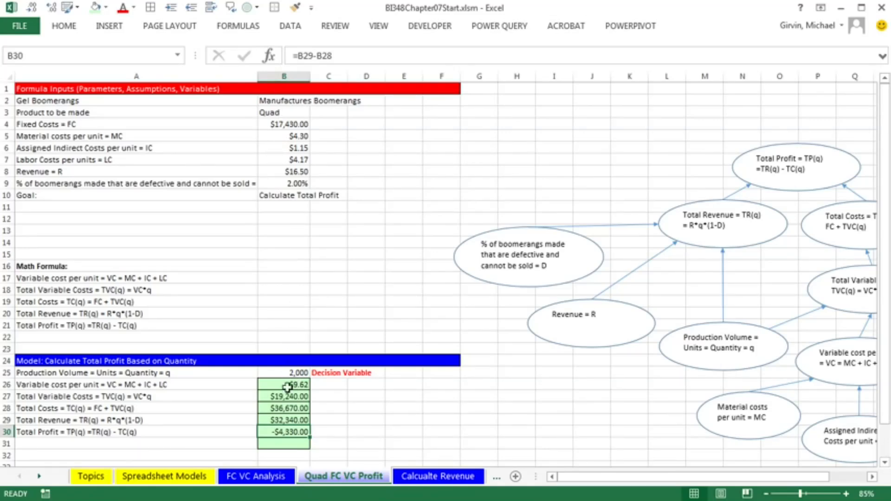
# Test a production volume of 3000 units in B25 and undo the change
pyautogui.click(276, 374)
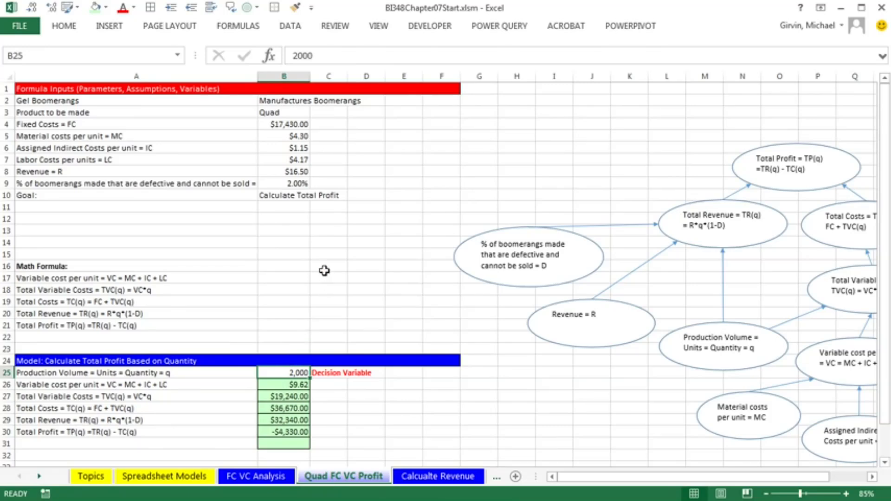
pyautogui.write('3')
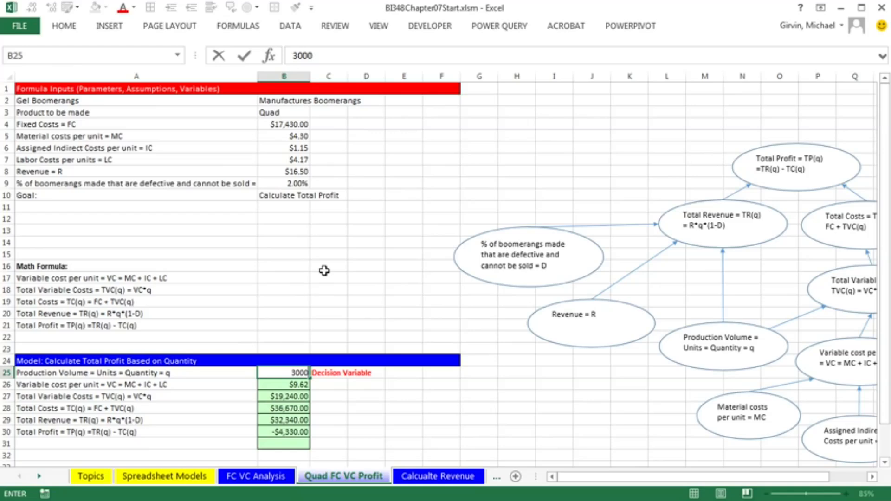
pyautogui.write('000')
pyautogui.hotkey('ctrl', 'Return')
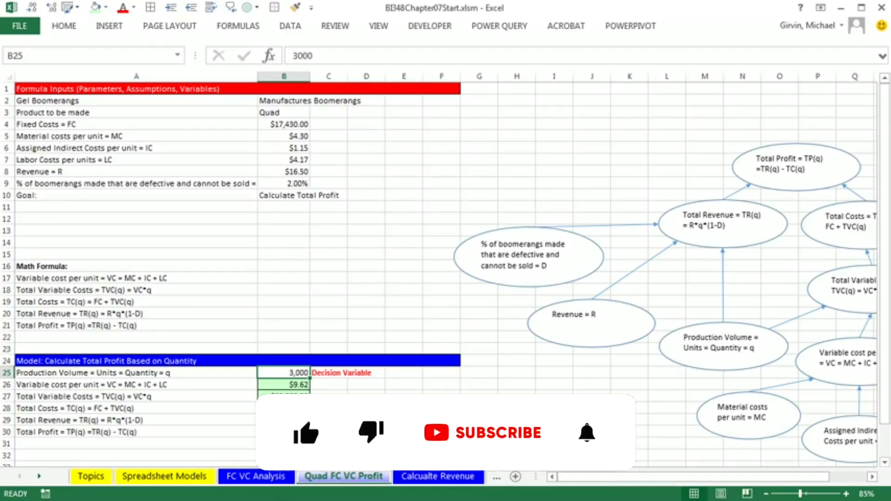
pyautogui.hotkey('ctrl', 'z')
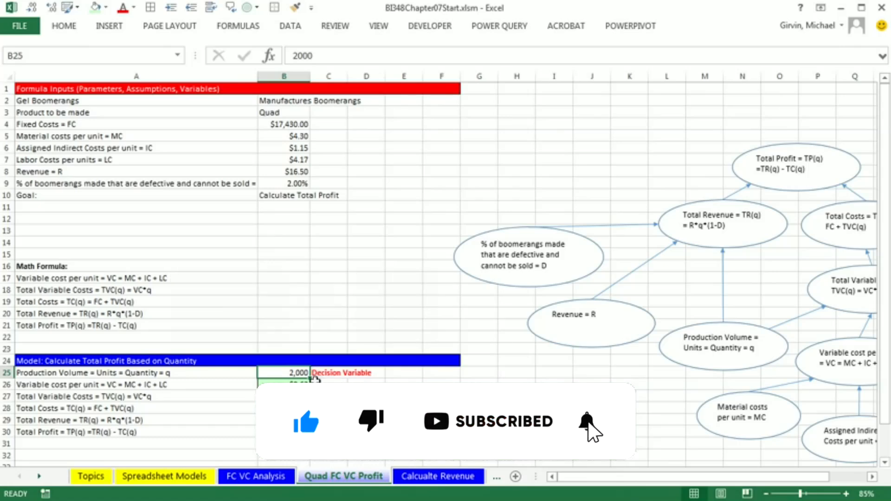
# Test a revenue per unit of 1 in B8 and undo the change
pyautogui.click(281, 172)
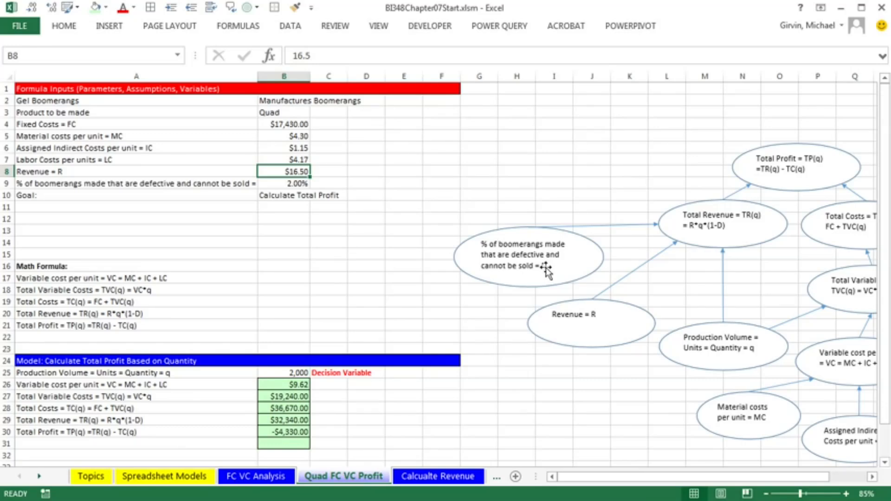
pyautogui.write('1')
pyautogui.hotkey('ctrl', 'Return')
pyautogui.hotkey('ctrl', 'z')
pyautogui.moveTo(277, 124); pyautogui.dragTo(282, 179)
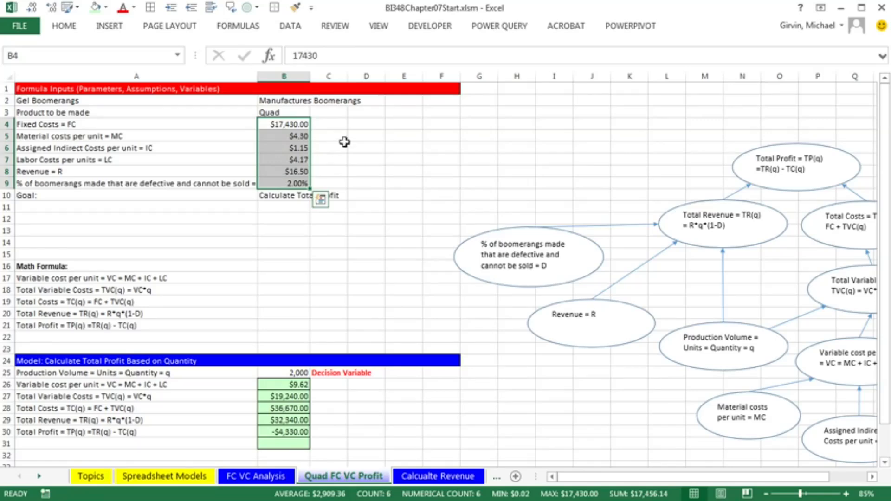
pyautogui.click(299, 372)
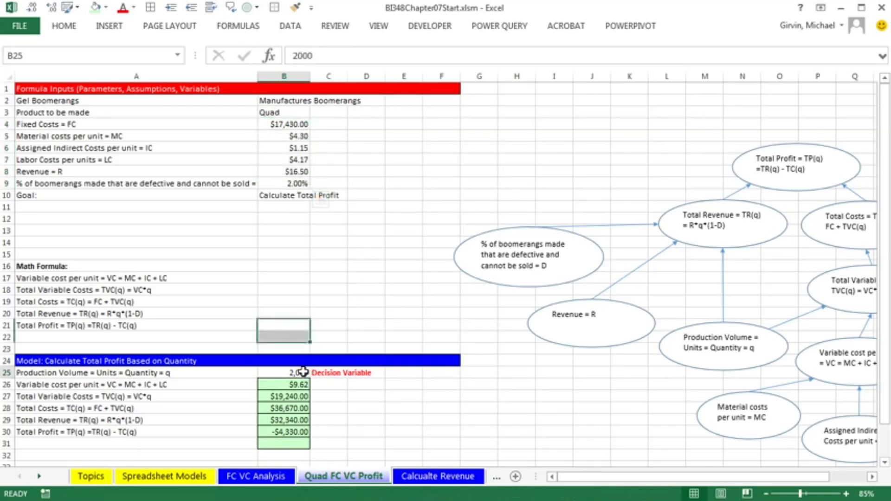
pyautogui.click(304, 128)
pyautogui.click(293, 156)
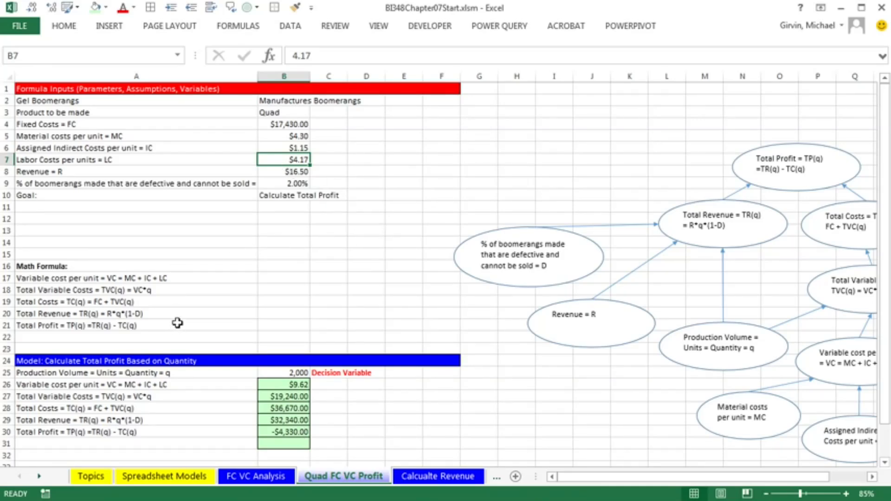
pyautogui.moveTo(589, 479); pyautogui.dragTo(566, 478)
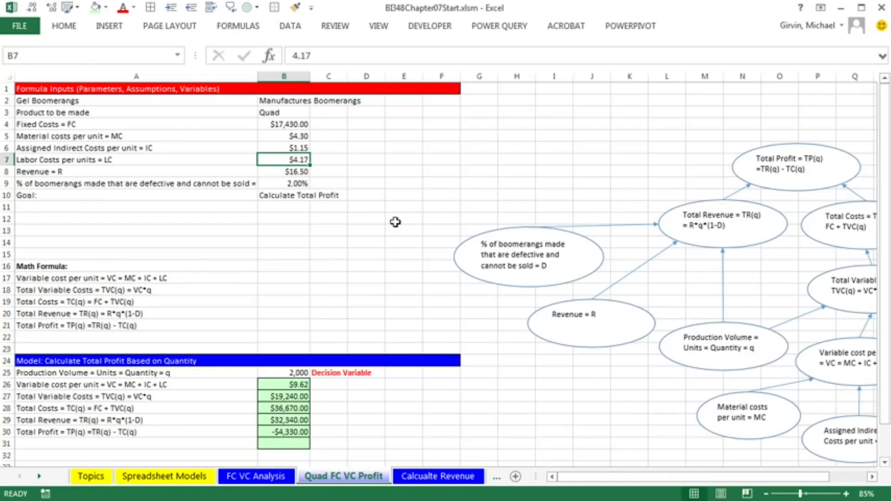